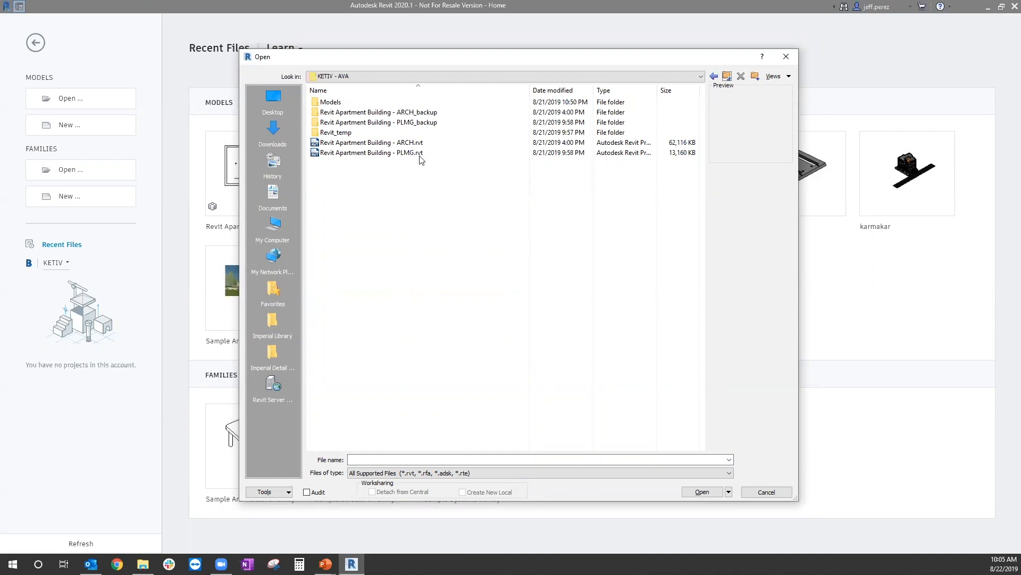
# Step: Open Revit Apartment Building - ARCH.rvt from Models > Downloads with Audit enabled, detached from central and discarding worksets
pyautogui.doubleClick(339, 102)
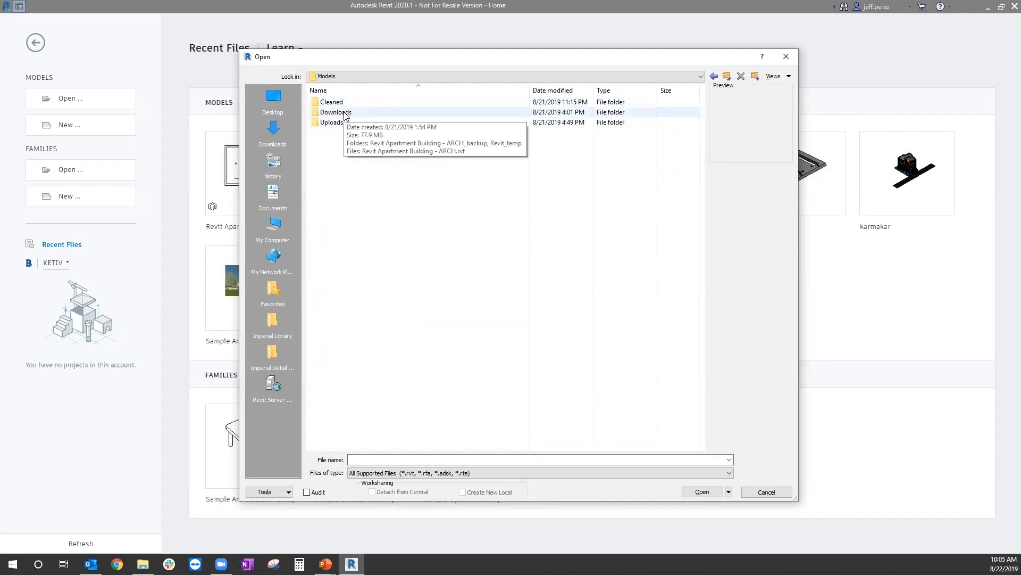
pyautogui.doubleClick(345, 114)
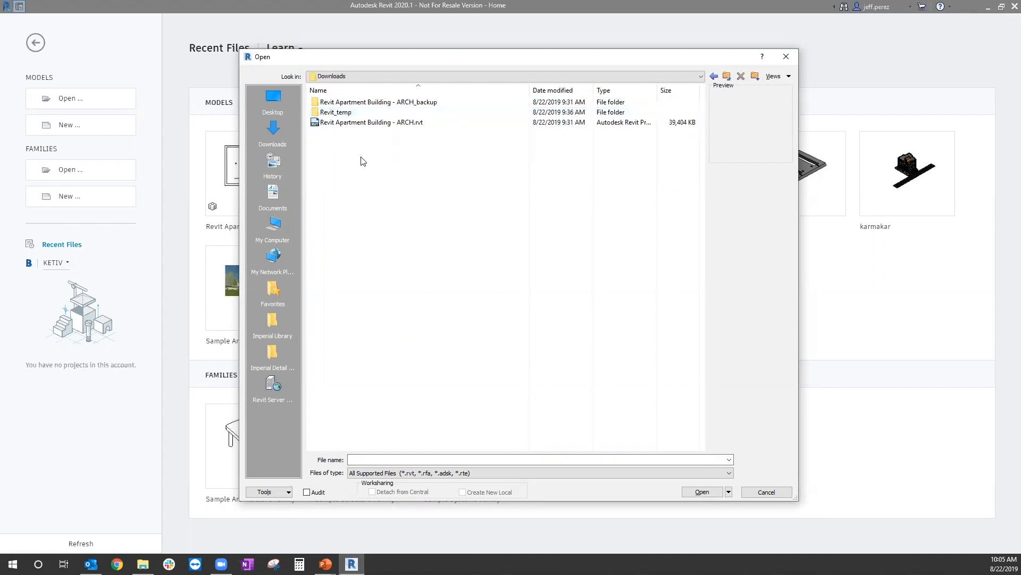
pyautogui.moveTo(405, 127)
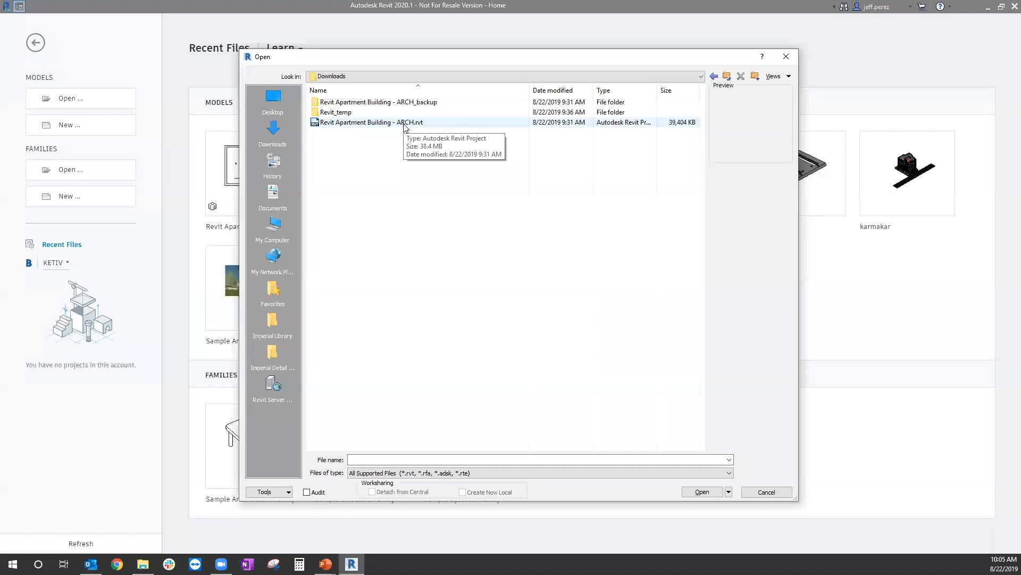
pyautogui.click(406, 123)
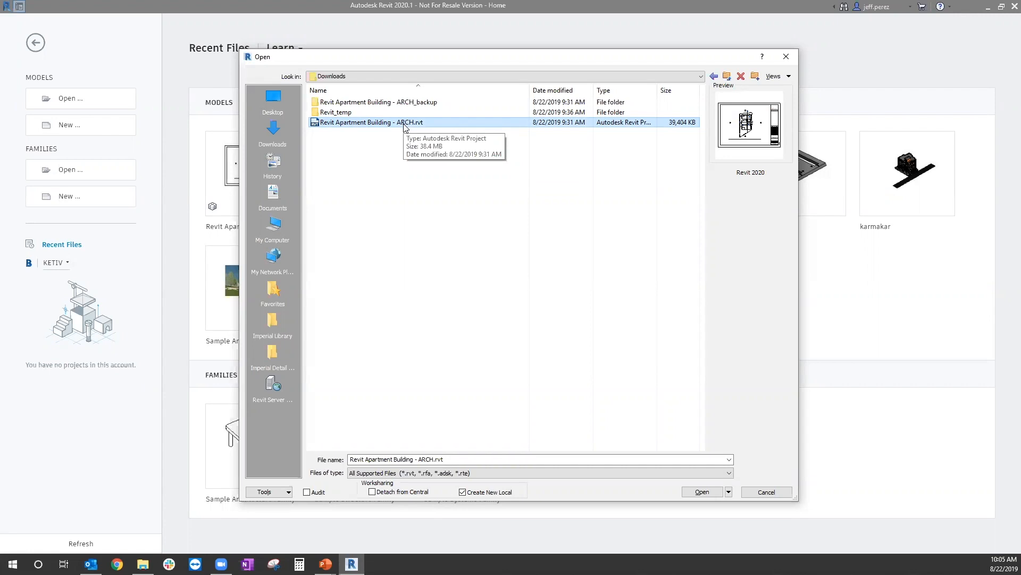
pyautogui.click(374, 493)
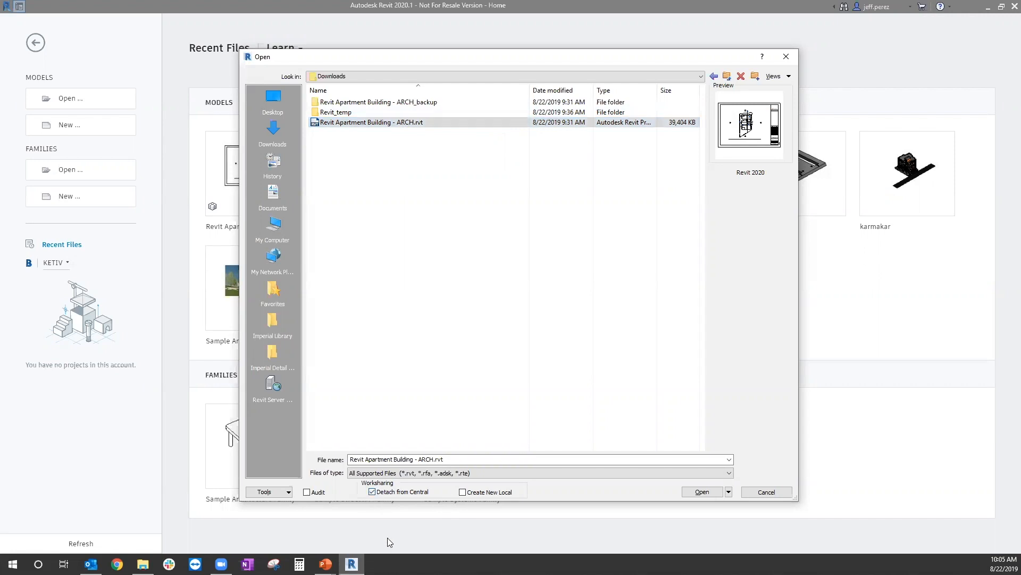
pyautogui.click(307, 493)
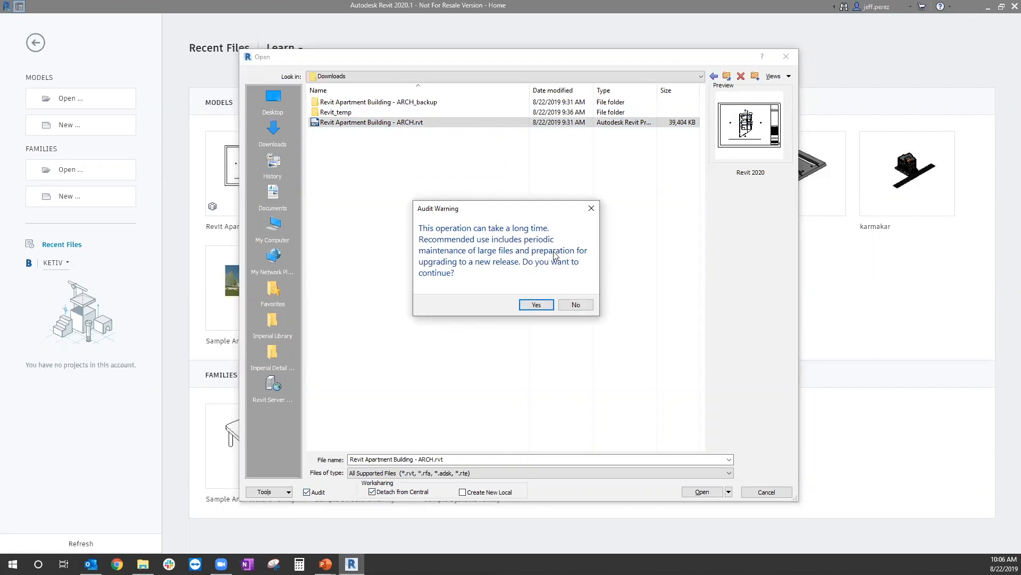
pyautogui.click(542, 305)
pyautogui.click(700, 492)
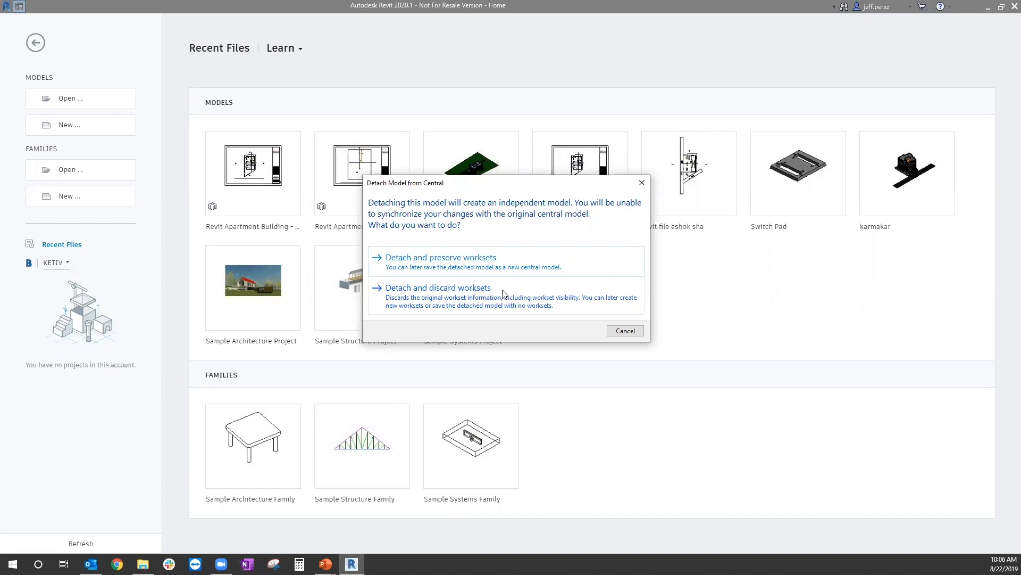
pyautogui.click(495, 294)
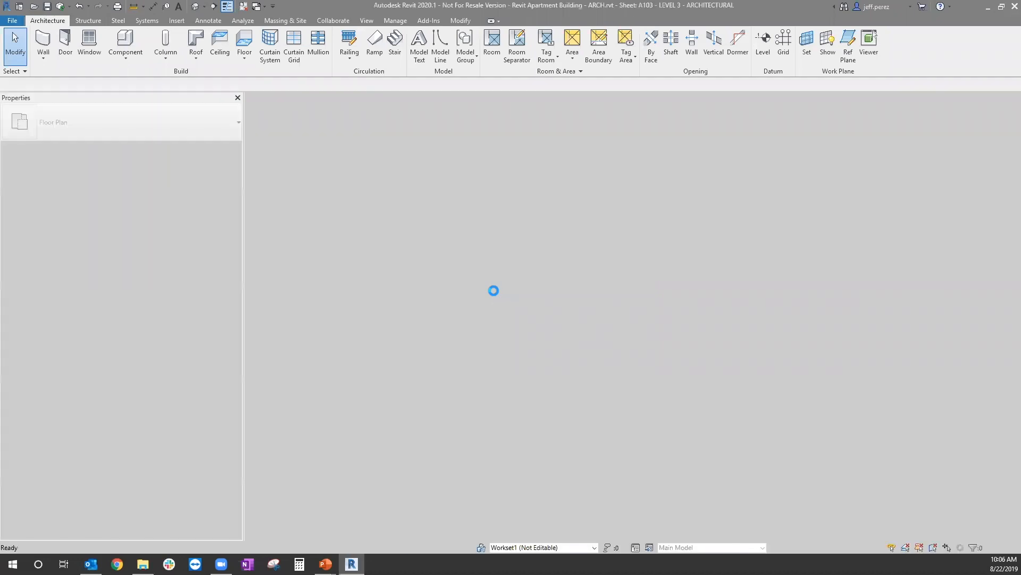
pyautogui.press('Escape')
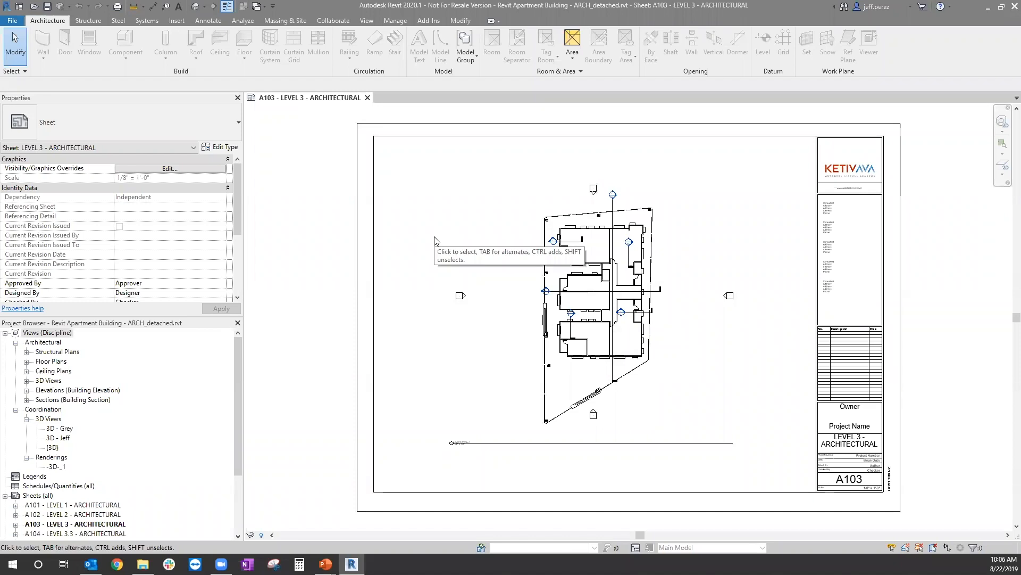
pyautogui.click(375, 414)
pyautogui.click(453, 383)
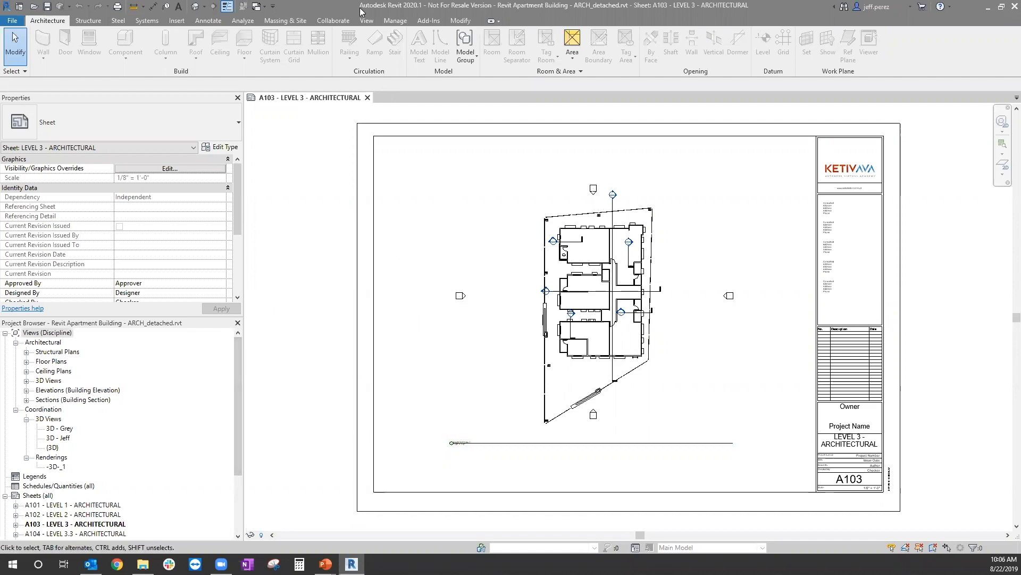
# Step: Remove the Revit Apartment Building - PLMG link from the model and check for linked CAD files
pyautogui.click(392, 21)
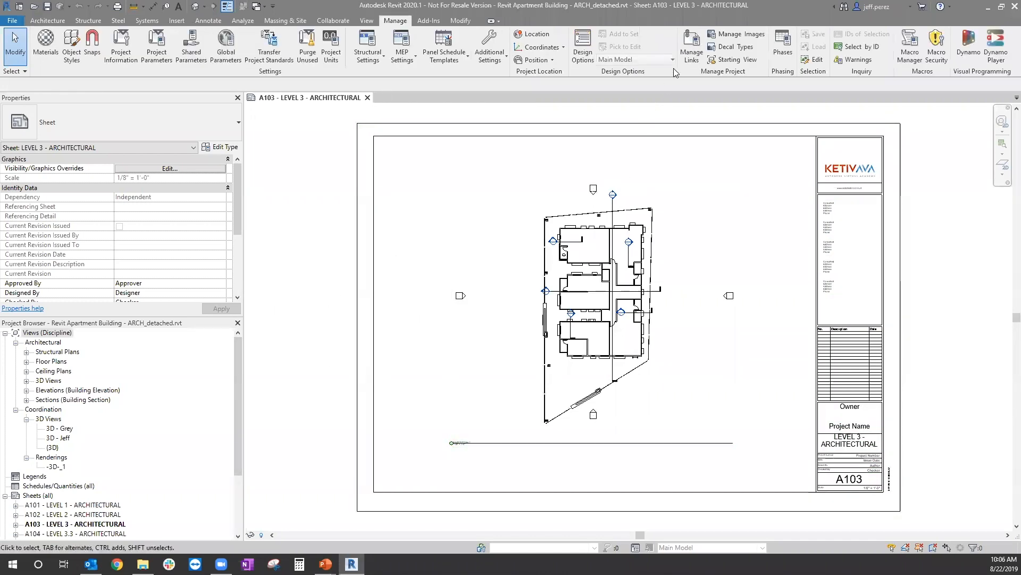
pyautogui.click(691, 47)
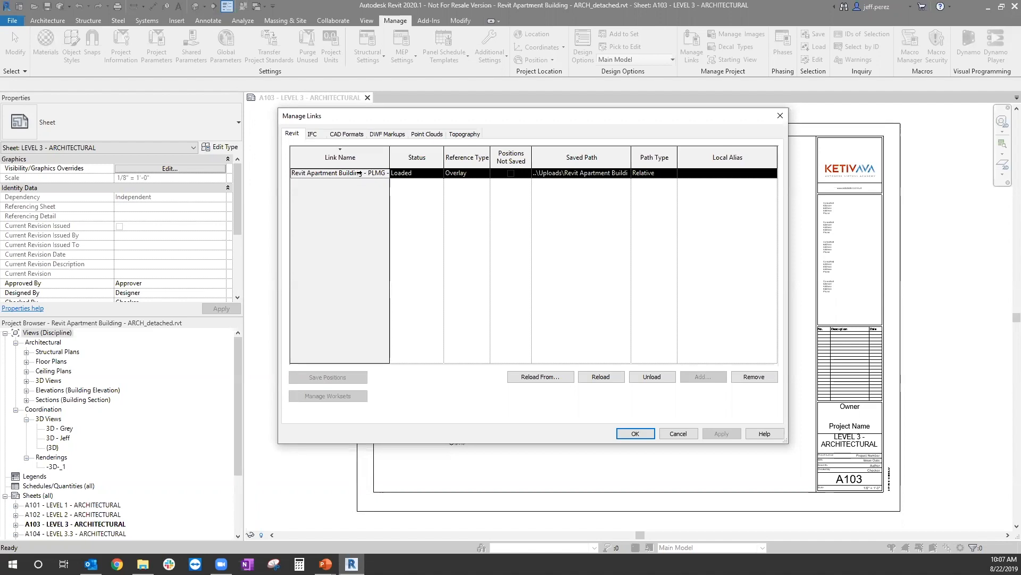
pyautogui.click(754, 377)
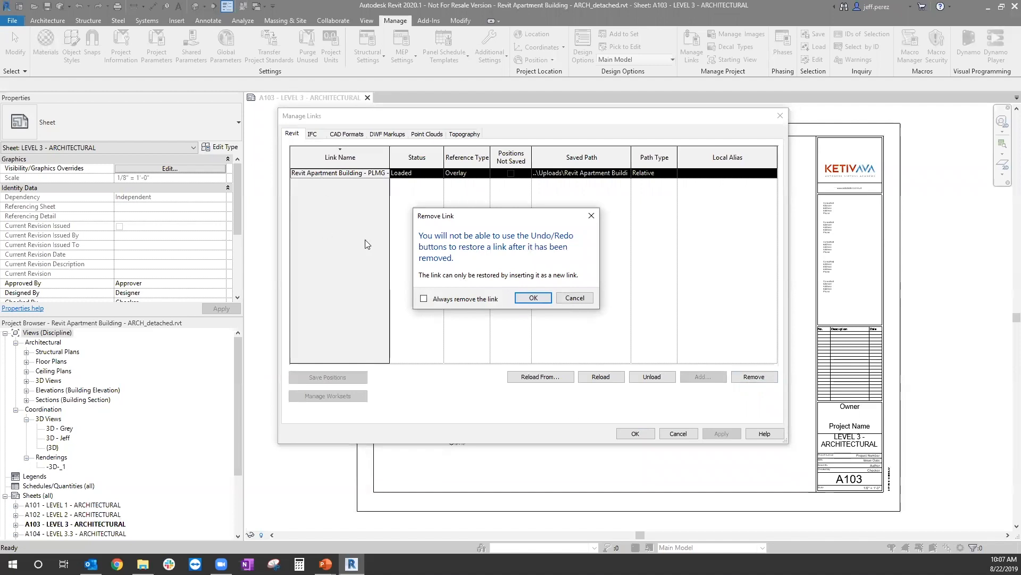
pyautogui.click(536, 298)
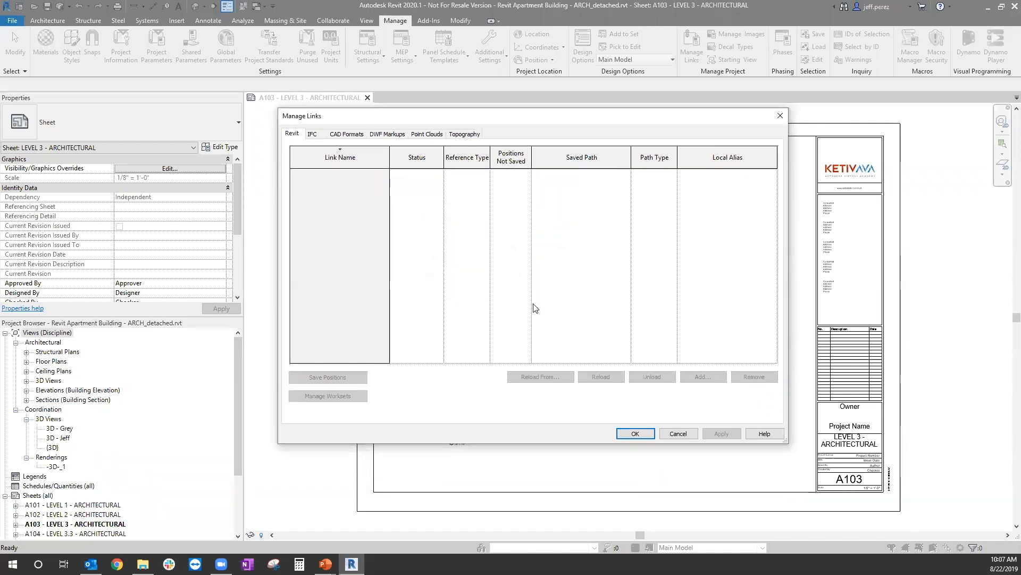
pyautogui.click(337, 135)
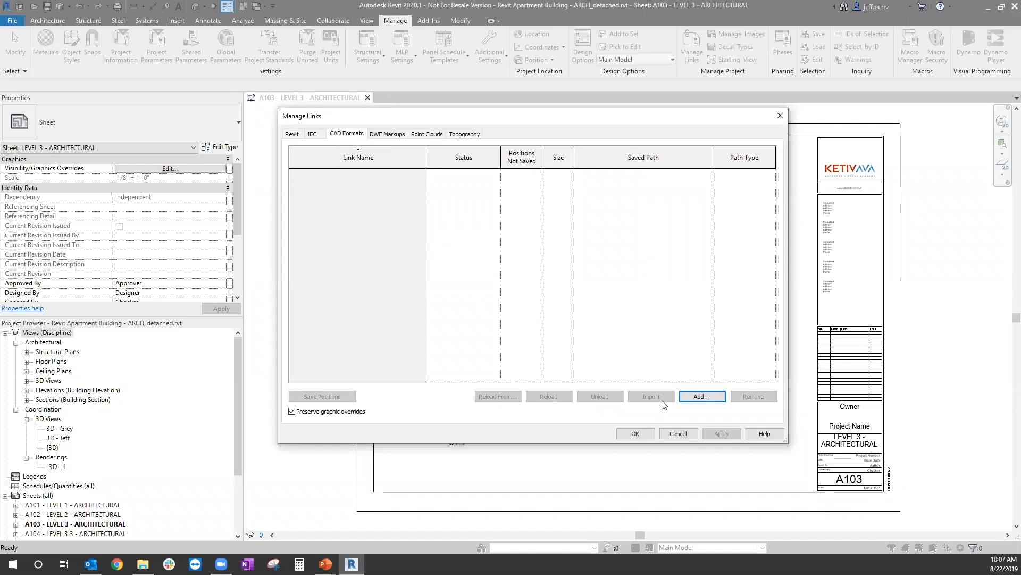
pyautogui.click(643, 434)
# Step: Set the browser organization of the views to the "all" scheme
pyautogui.click(235, 343)
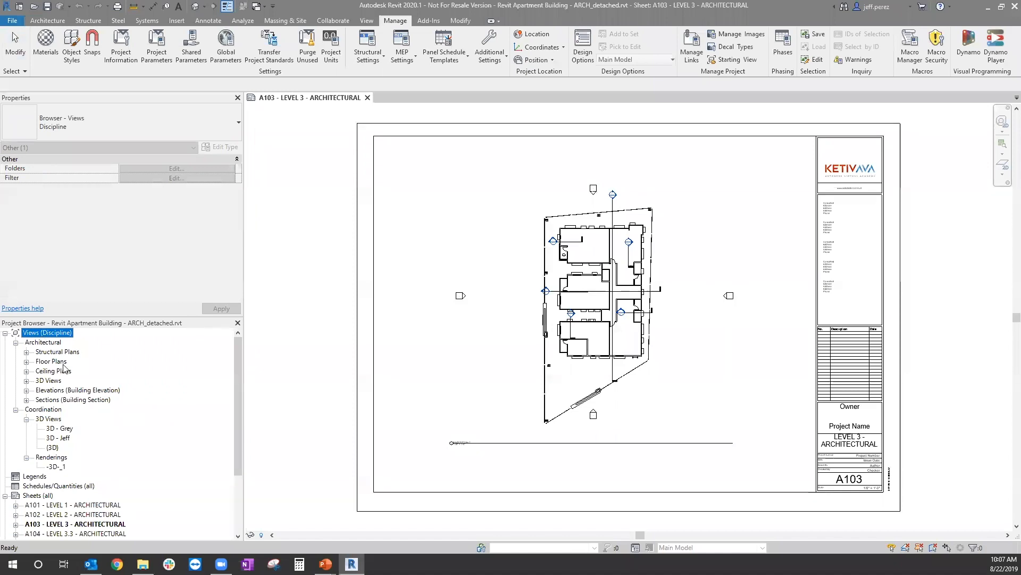
pyautogui.rightClick(62, 334)
pyautogui.click(83, 342)
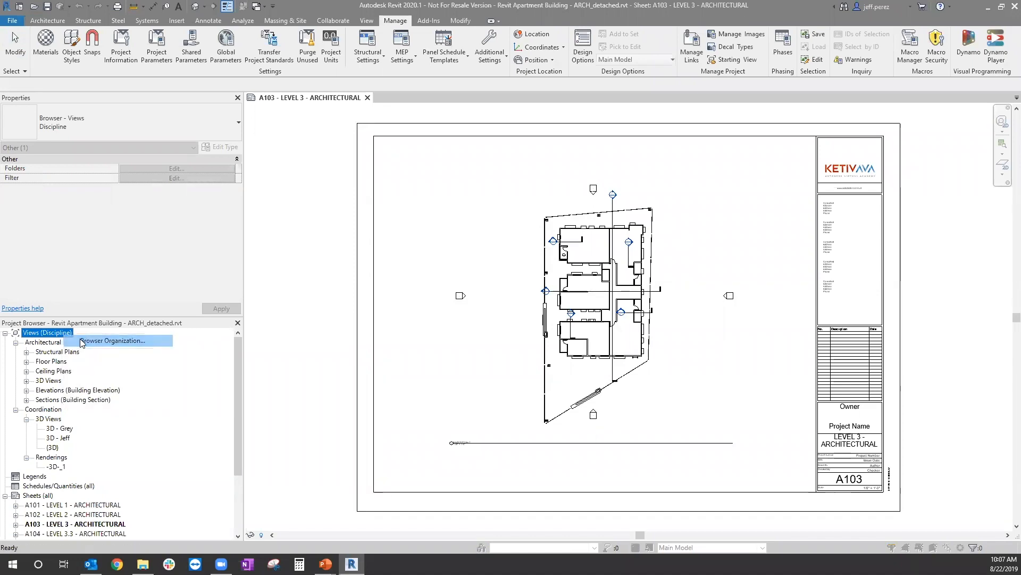
pyautogui.click(411, 234)
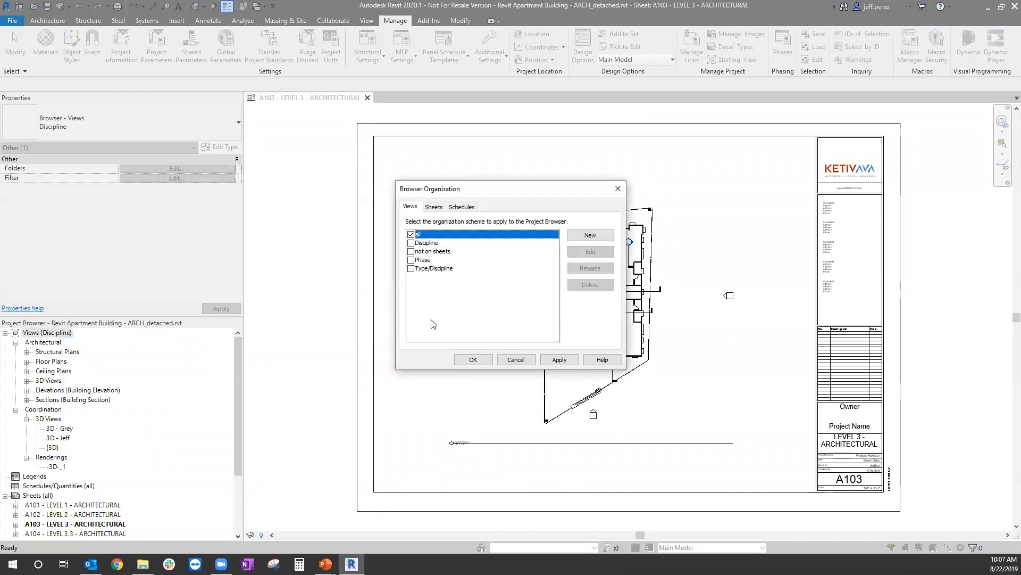
pyautogui.click(557, 360)
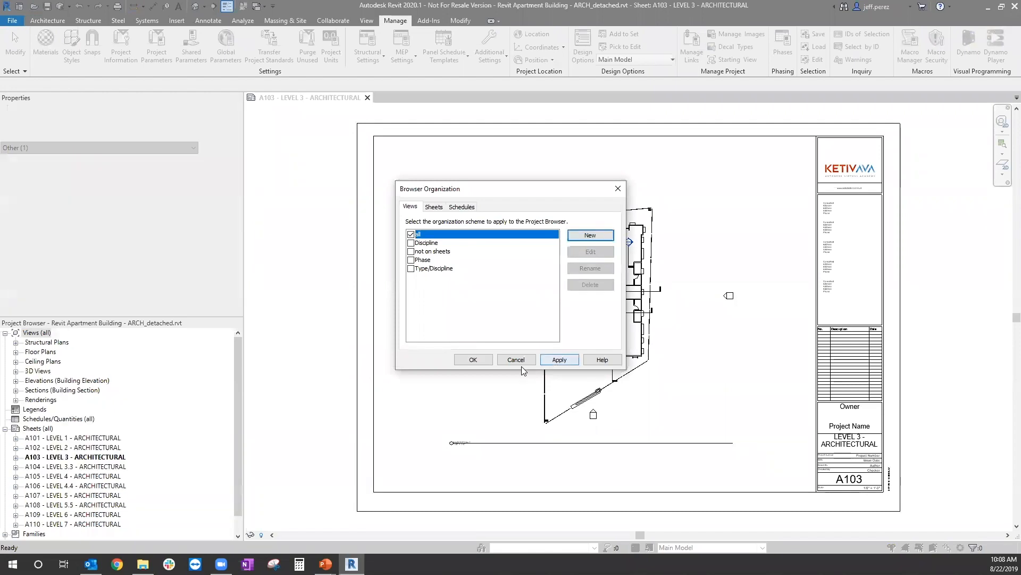
pyautogui.click(471, 361)
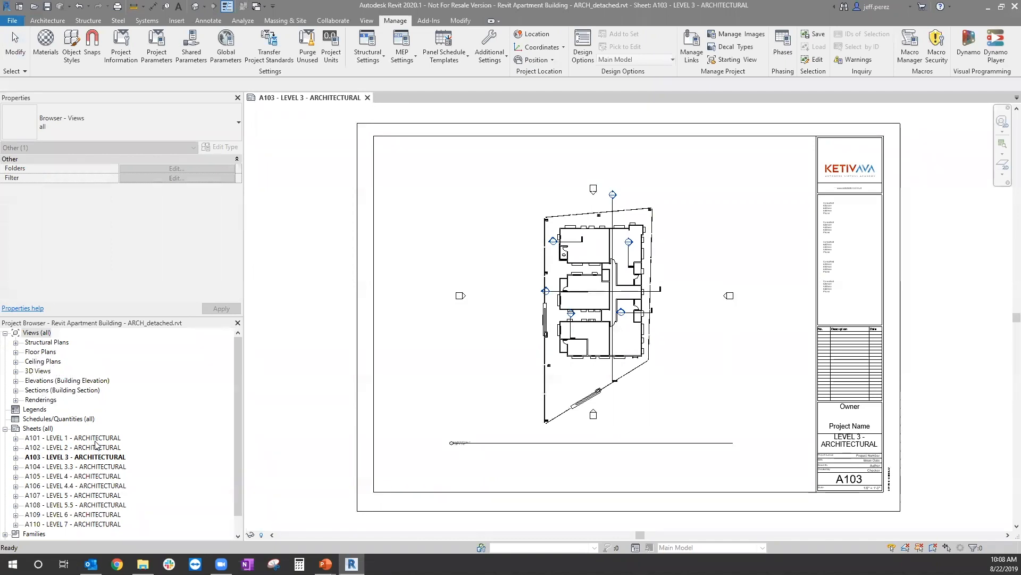
# Step: Review the sheets and the views placed on A103 and A102, and open sheet A102 - LEVEL 2 - ARCHITECTURAL
pyautogui.scroll(-2, 69, 420)
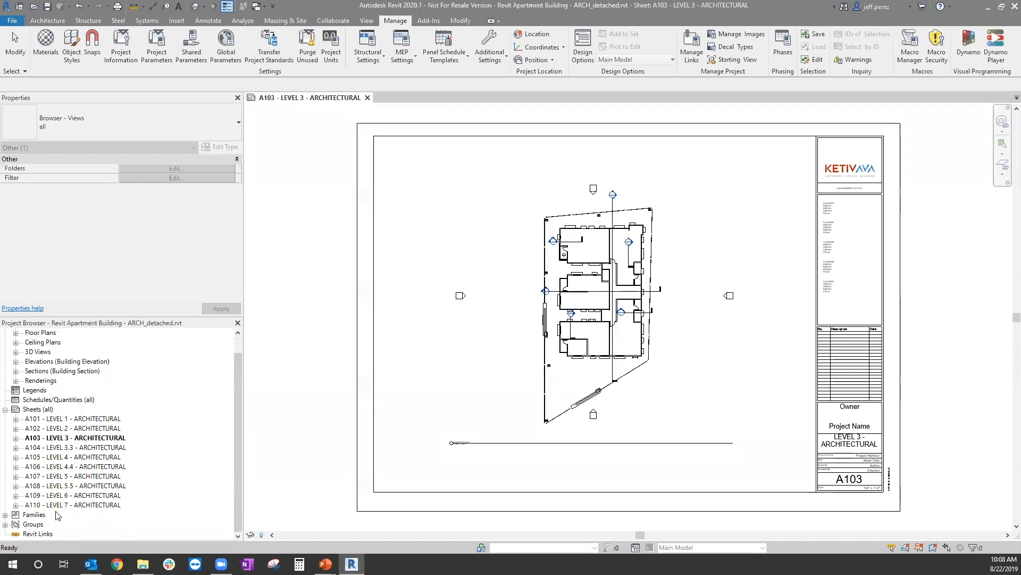
pyautogui.scroll(2, 42, 423)
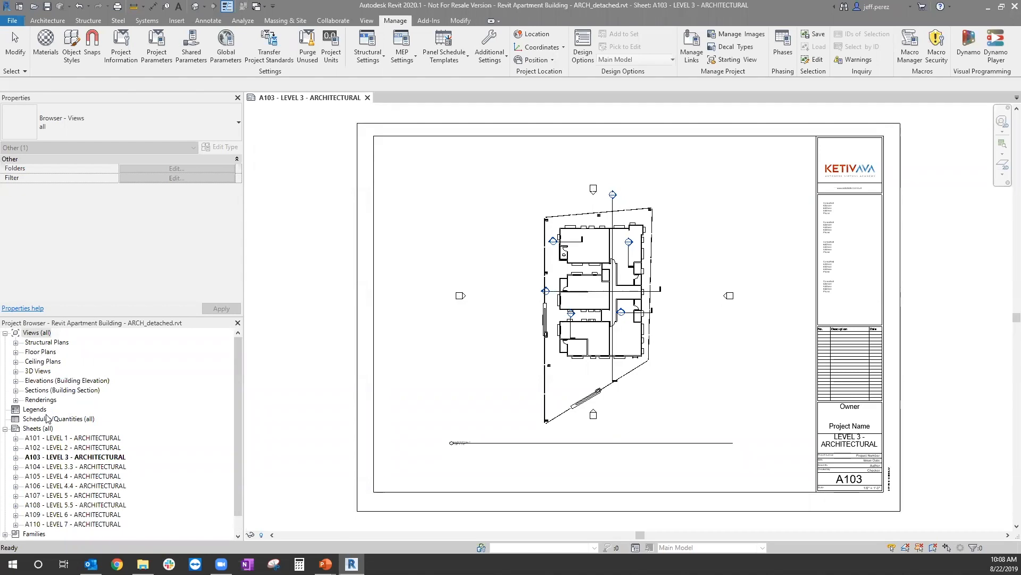
pyautogui.click(82, 441)
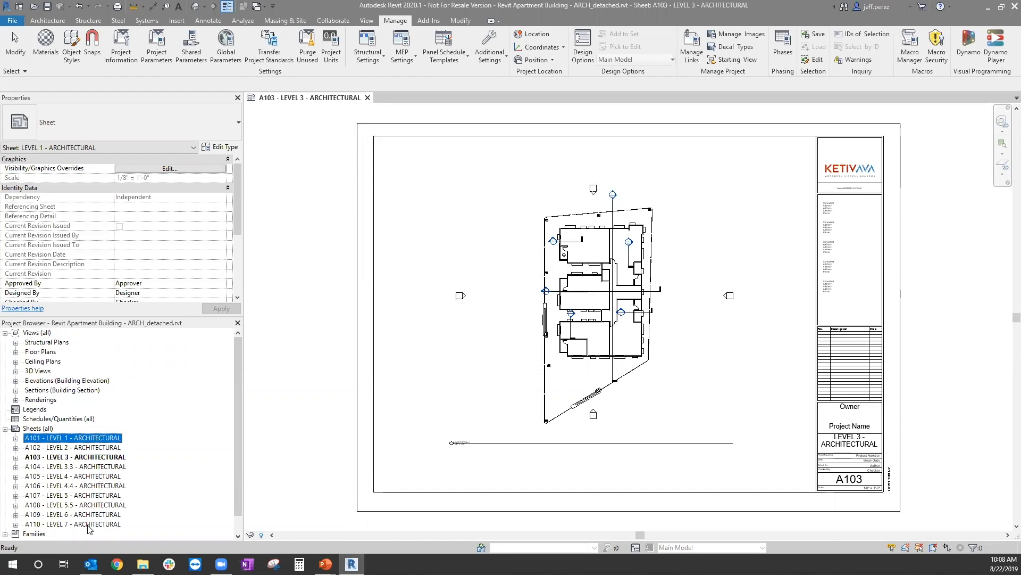
pyautogui.click(16, 457)
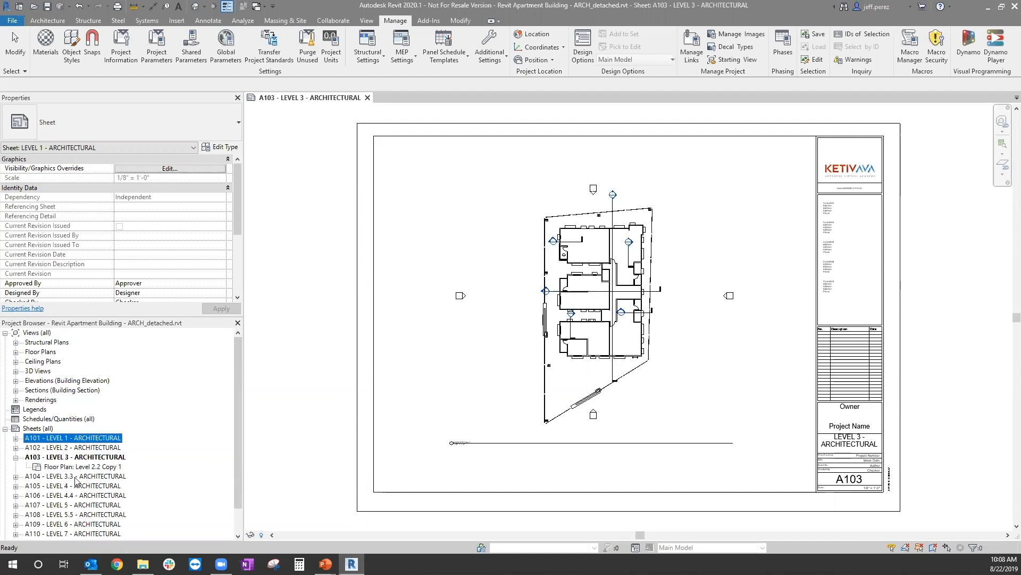
pyautogui.scroll(-1, 77, 480)
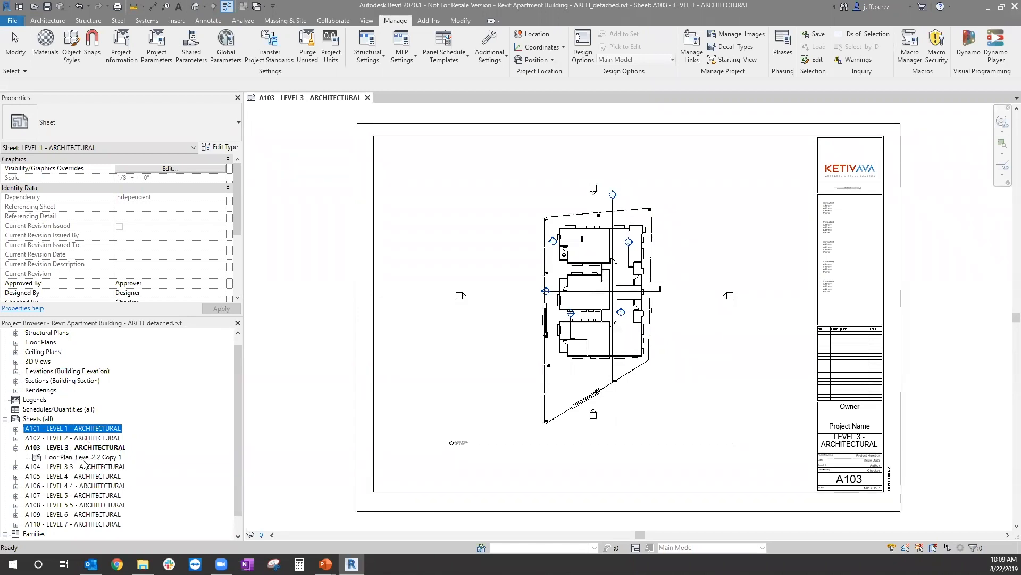
pyautogui.click(17, 447)
pyautogui.click(16, 438)
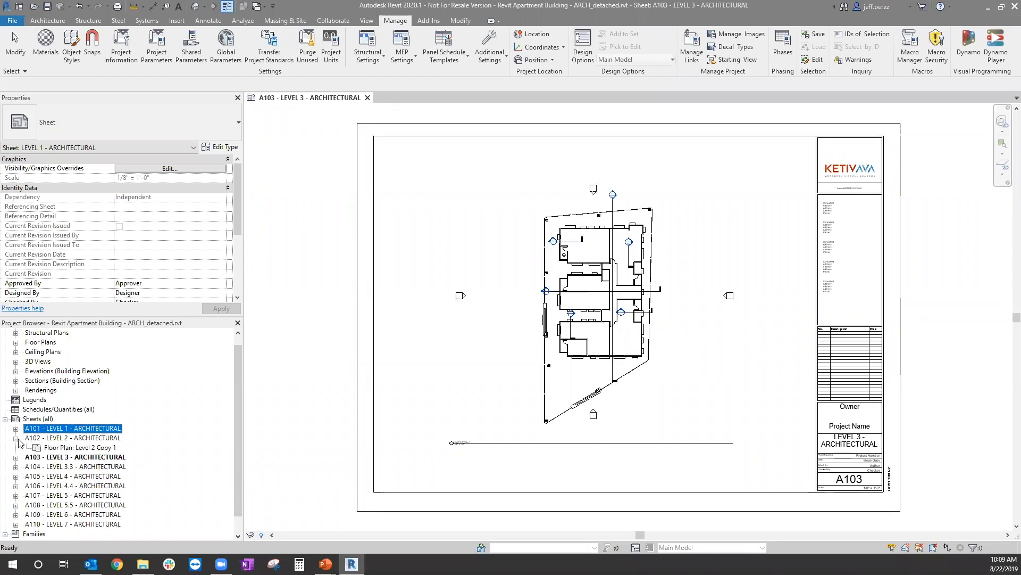
pyautogui.doubleClick(89, 438)
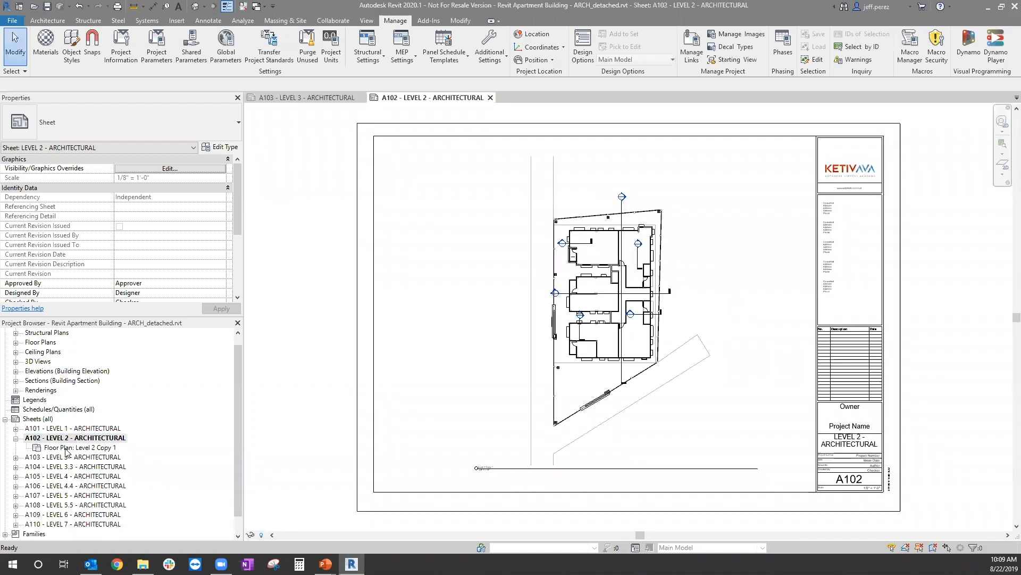
# Step: Delete sheets A103 through A110 and sheet A101, keeping only A102 - LEVEL 2 - ARCHITECTURAL
pyautogui.click(97, 458)
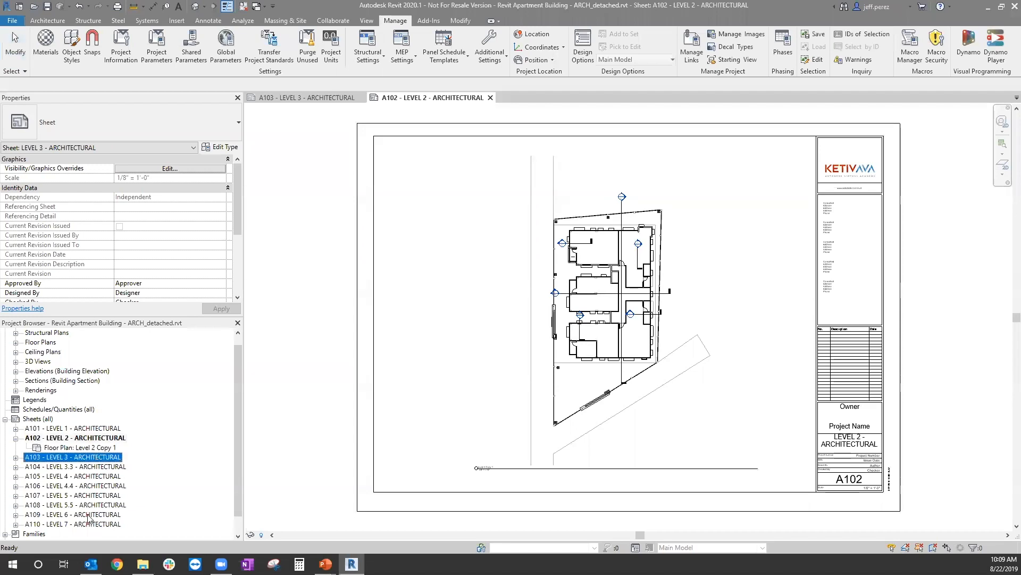
pyautogui.keyDown('shift'); pyautogui.click(86, 524); pyautogui.keyUp('shift')
pyautogui.rightClick(89, 498)
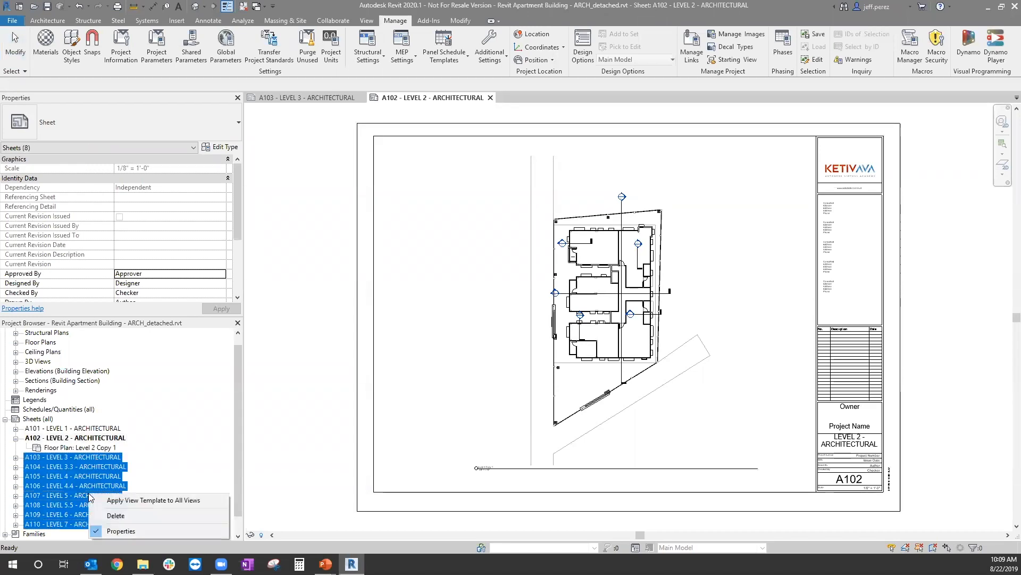
pyautogui.click(139, 516)
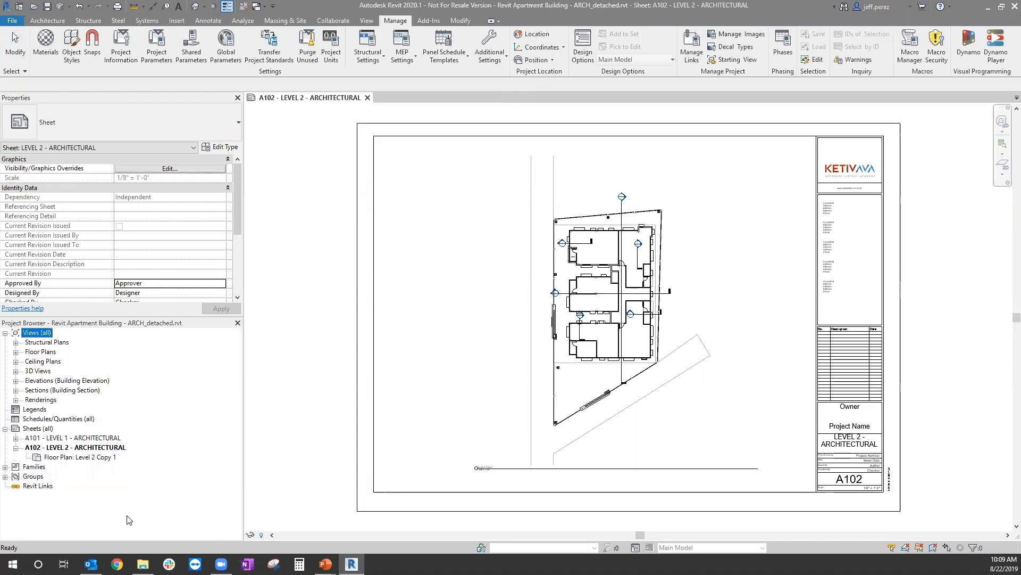
pyautogui.rightClick(96, 432)
pyautogui.click(87, 439)
pyautogui.rightClick(88, 439)
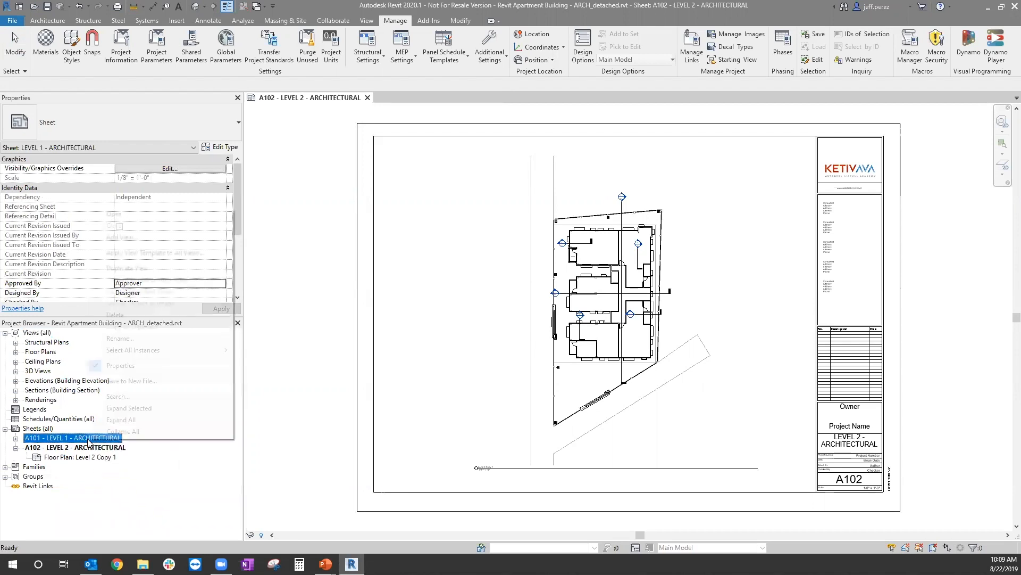
pyautogui.click(122, 314)
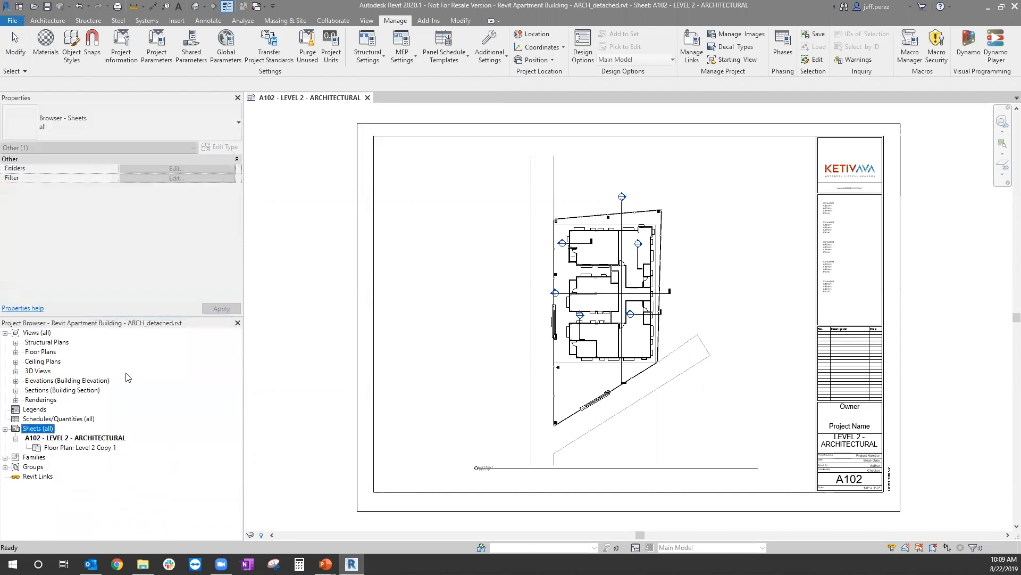
# Step: Check the legends and schedules for content, and delete all structural plan views from Level 2.2 through Level 7
pyautogui.click(38, 419)
pyautogui.click(35, 410)
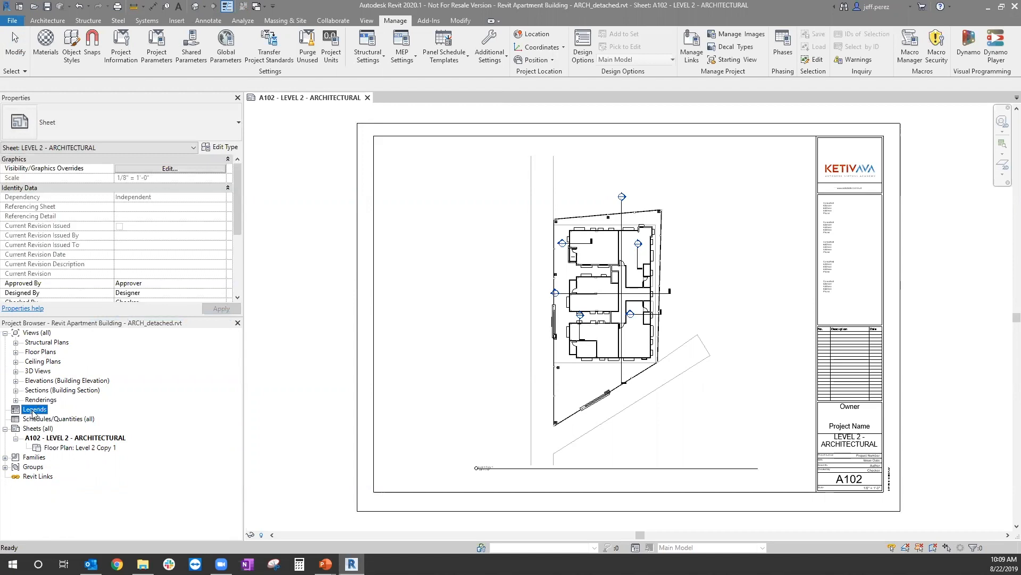
pyautogui.click(42, 343)
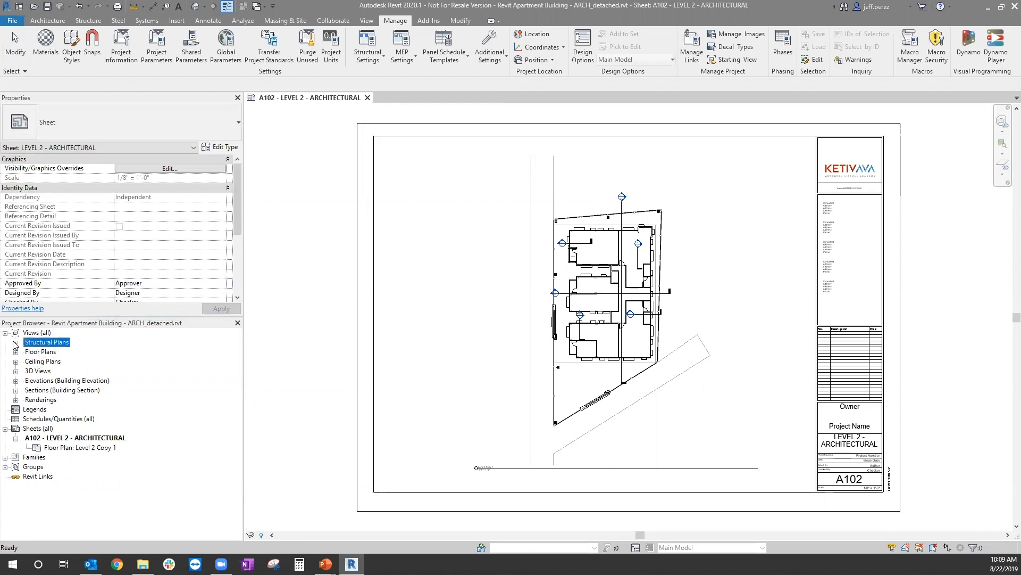
pyautogui.click(16, 343)
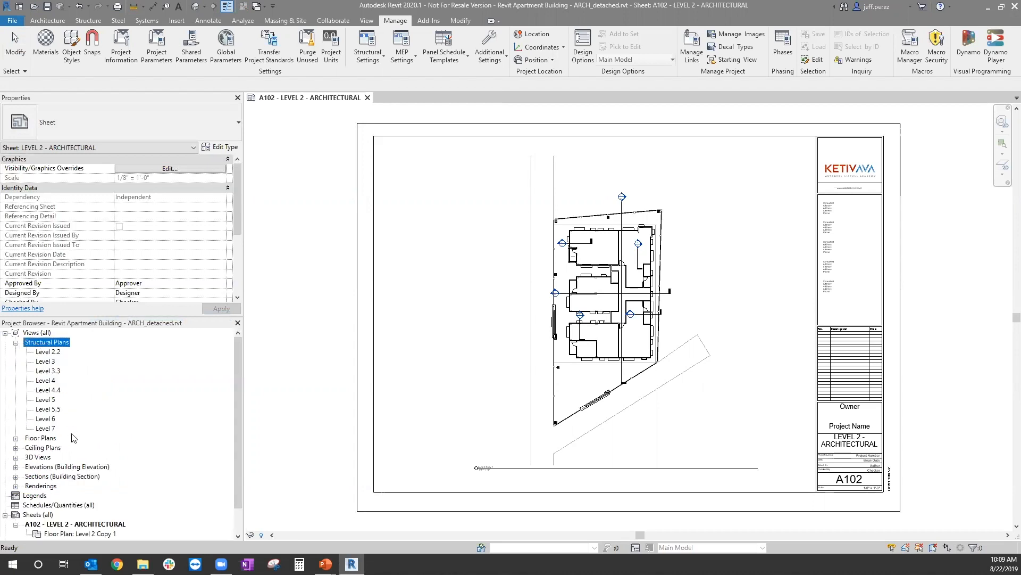
pyautogui.click(49, 353)
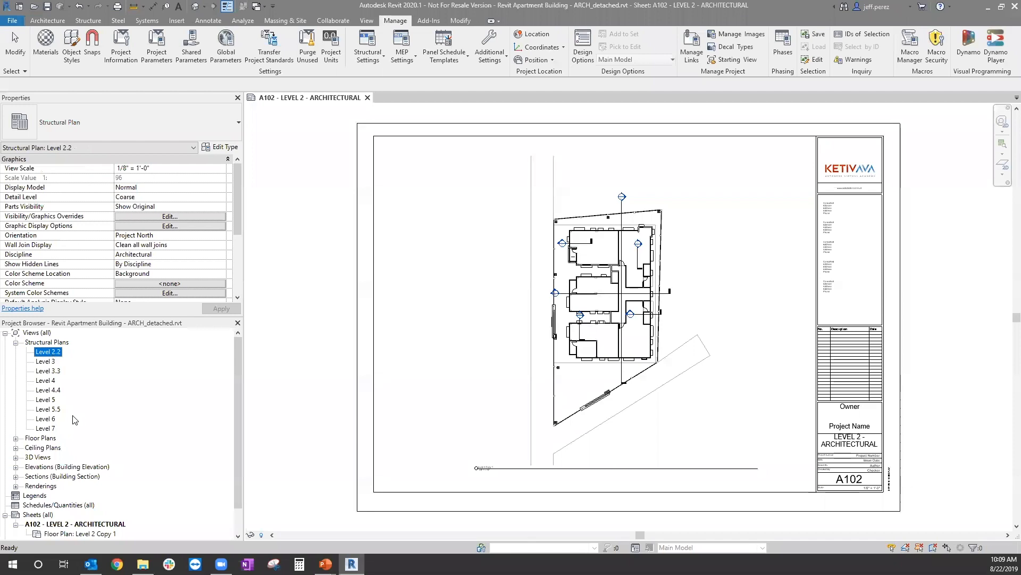
pyautogui.keyDown('shift'); pyautogui.click(48, 429); pyautogui.keyUp('shift')
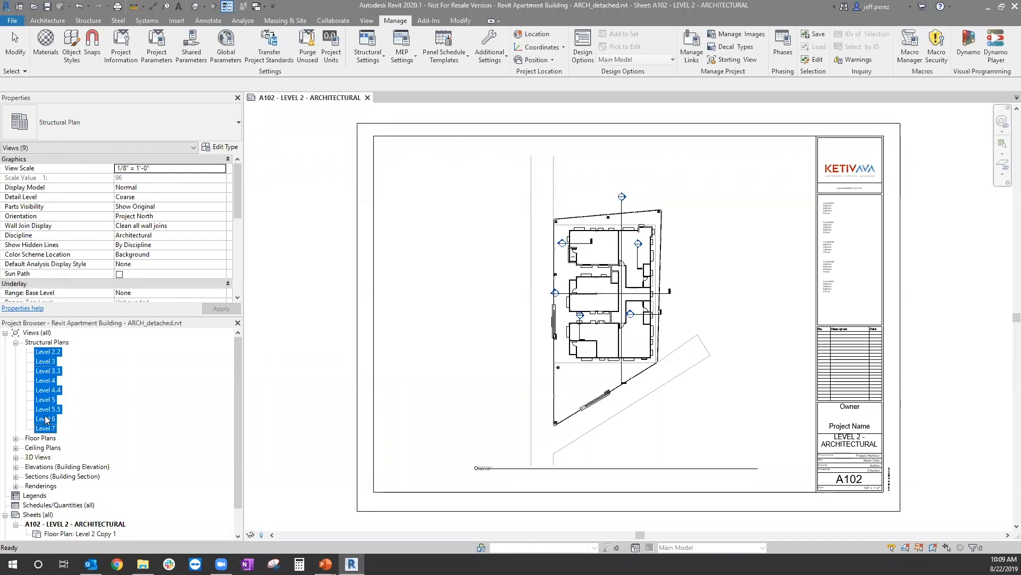
pyautogui.rightClick(46, 375)
pyautogui.click(74, 423)
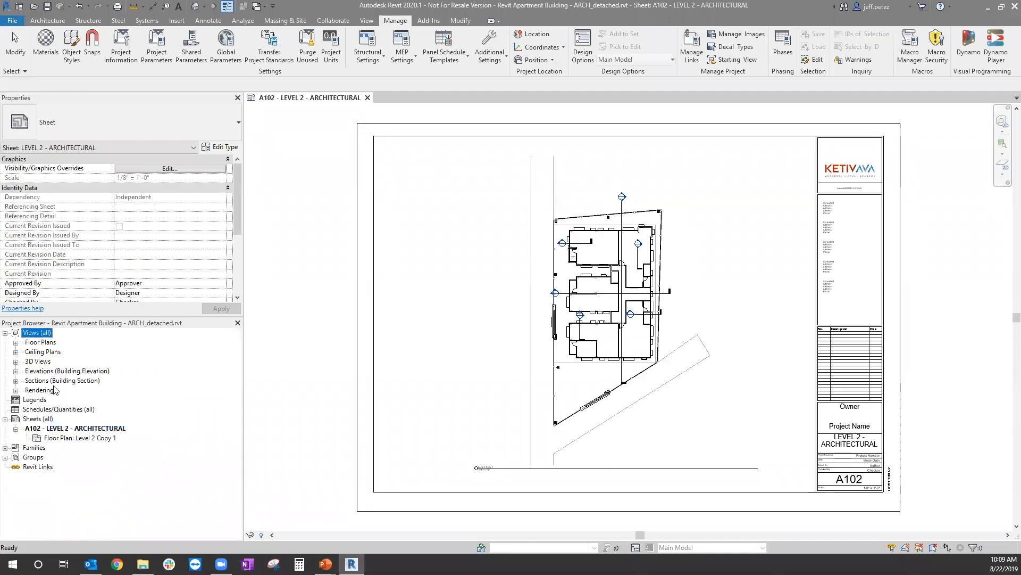
# Step: Delete the floor plans whose names end in Copy 1 for every level except Level 2 Copy 1, which is placed on sheet A102
pyautogui.click(16, 343)
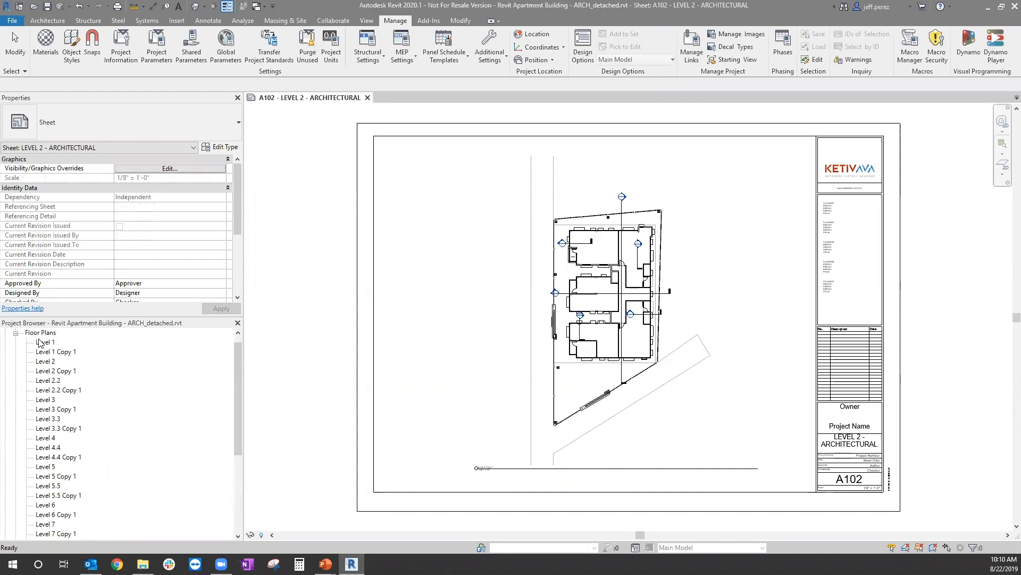
pyautogui.scroll(-2, 66, 362)
pyautogui.scroll(-1, 68, 381)
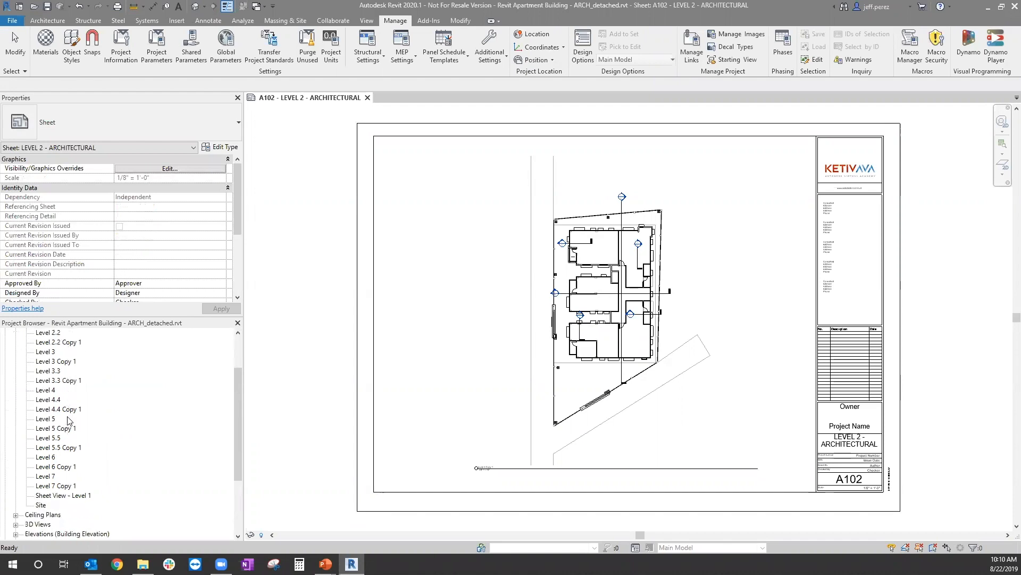
pyautogui.scroll(3, 101, 447)
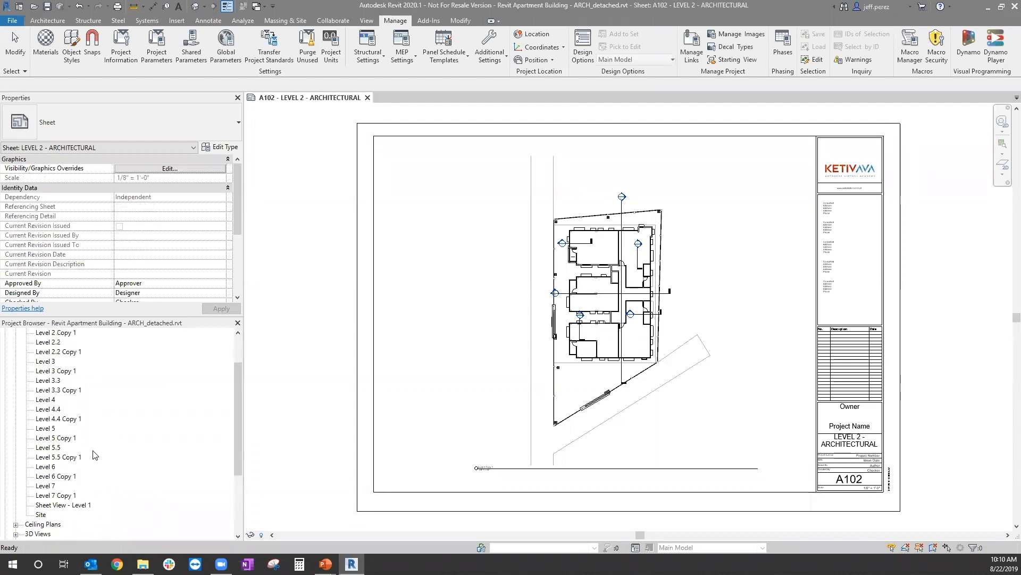
pyautogui.scroll(-3, 94, 451)
pyautogui.click(59, 495)
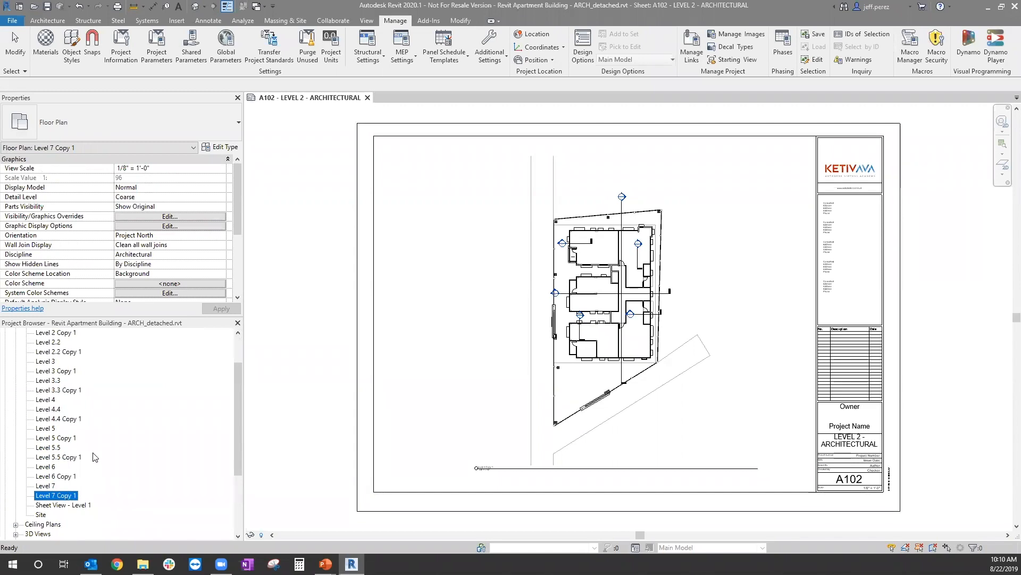
pyautogui.keyDown('ctrl'); pyautogui.click(65, 475); pyautogui.keyUp('ctrl')
pyautogui.keyDown('ctrl'); pyautogui.click(74, 459); pyautogui.keyUp('ctrl')
pyautogui.keyDown('ctrl'); pyautogui.click(66, 438); pyautogui.keyUp('ctrl')
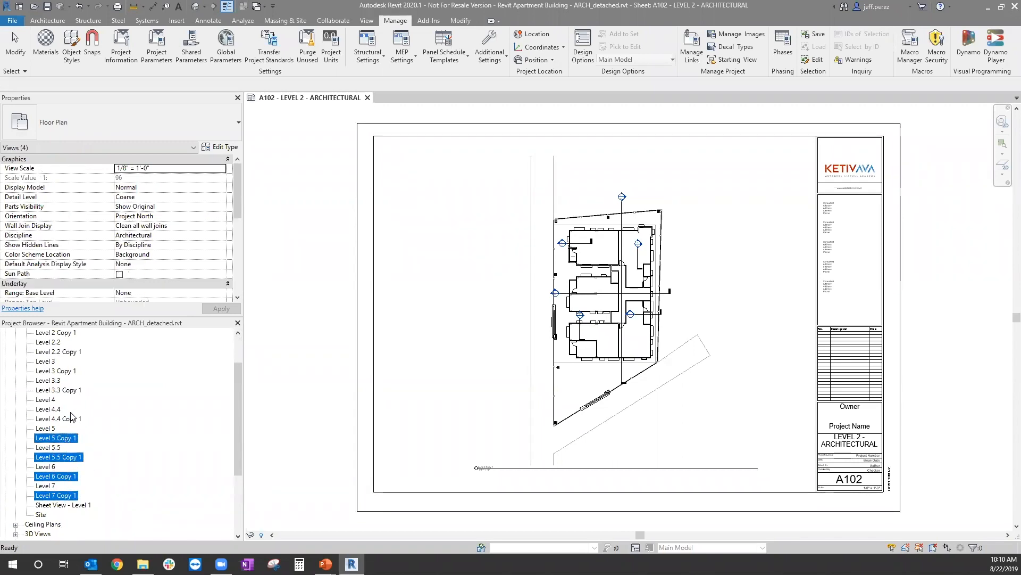
pyautogui.keyDown('ctrl'); pyautogui.click(68, 419); pyautogui.keyUp('ctrl')
pyautogui.keyDown('ctrl'); pyautogui.click(69, 391); pyautogui.keyUp('ctrl')
pyautogui.keyDown('ctrl'); pyautogui.click(68, 372); pyautogui.keyUp('ctrl')
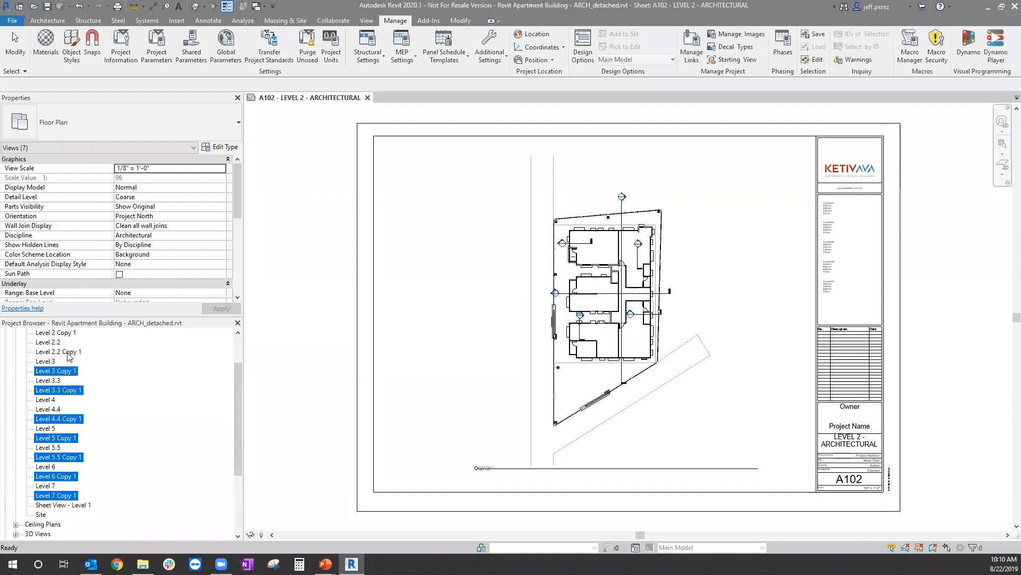
pyautogui.keyDown('ctrl'); pyautogui.click(70, 353); pyautogui.keyUp('ctrl')
pyautogui.scroll(2, 66, 359)
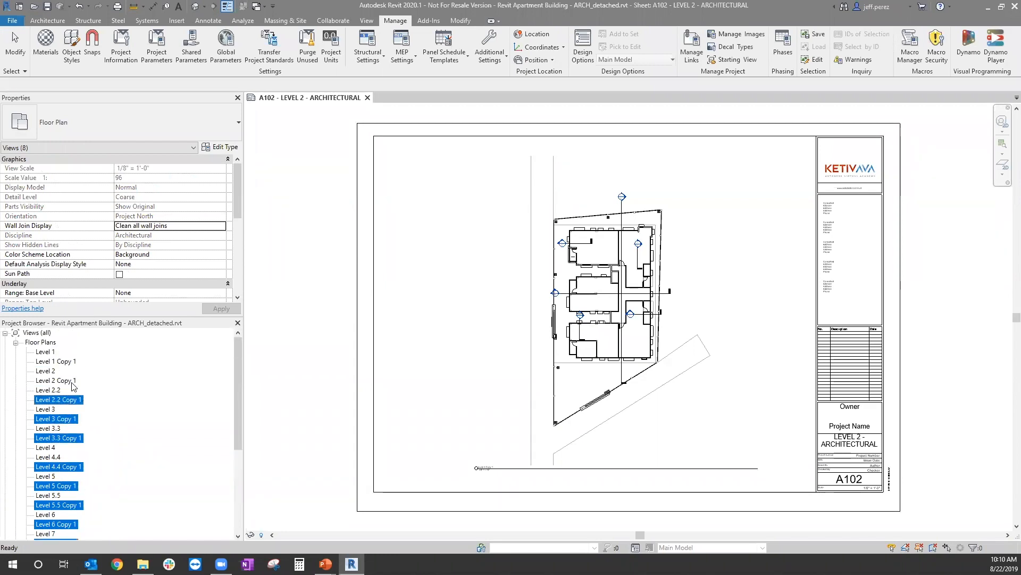
pyautogui.keyDown('ctrl'); pyautogui.click(64, 362); pyautogui.keyUp('ctrl')
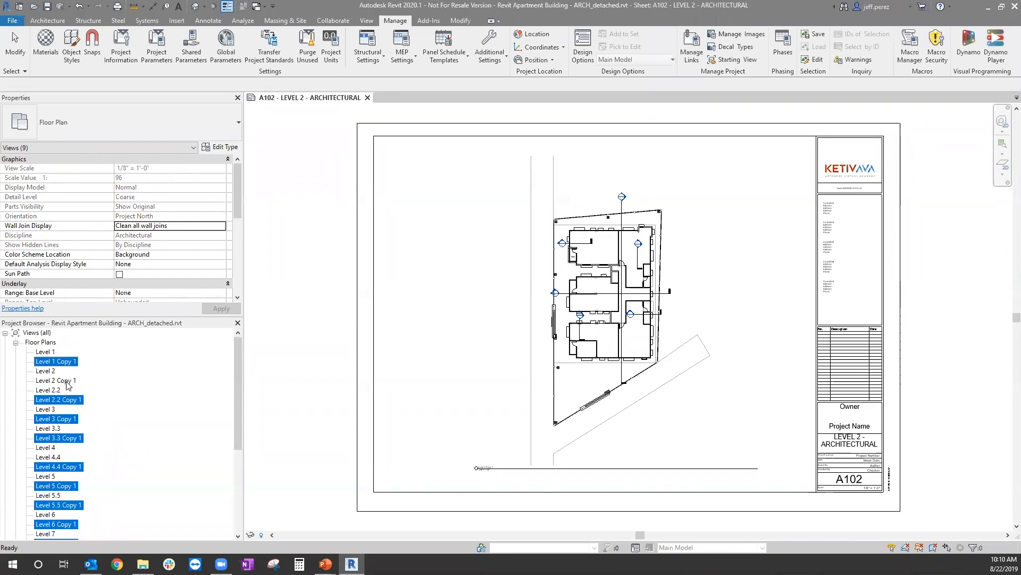
pyautogui.scroll(-3, 79, 421)
pyautogui.scroll(-2, 69, 497)
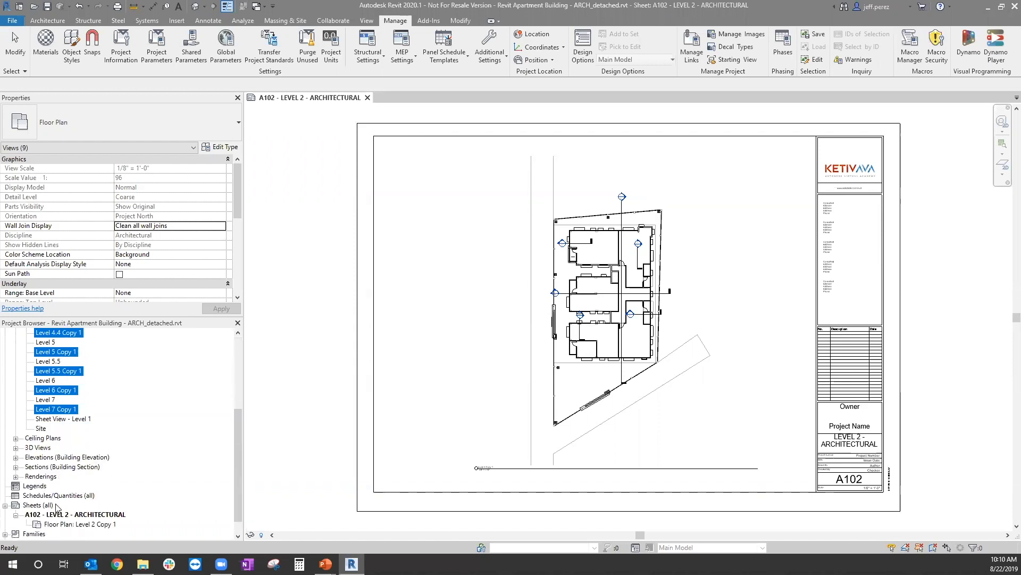
pyautogui.scroll(4, 80, 441)
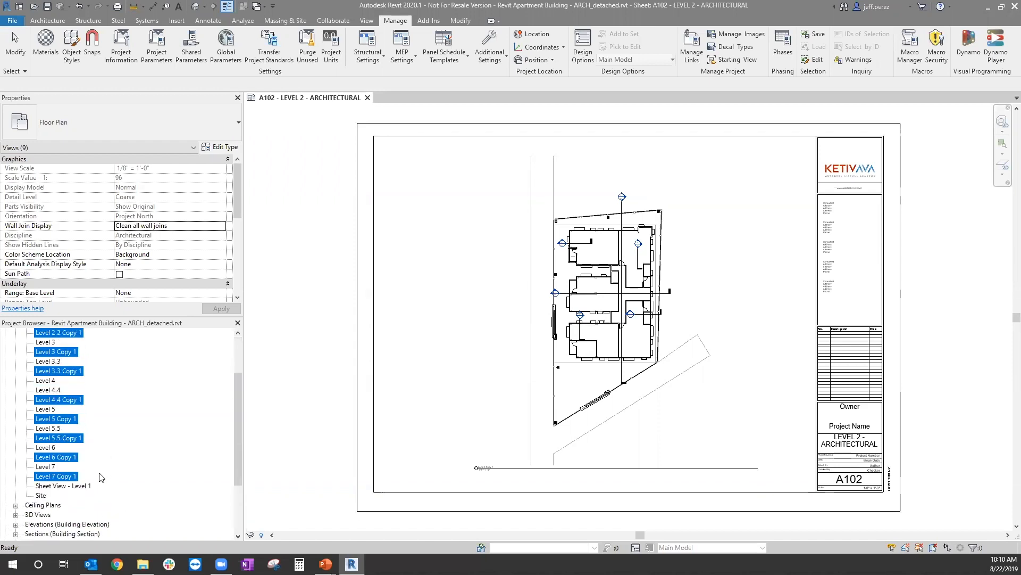
pyautogui.rightClick(65, 393)
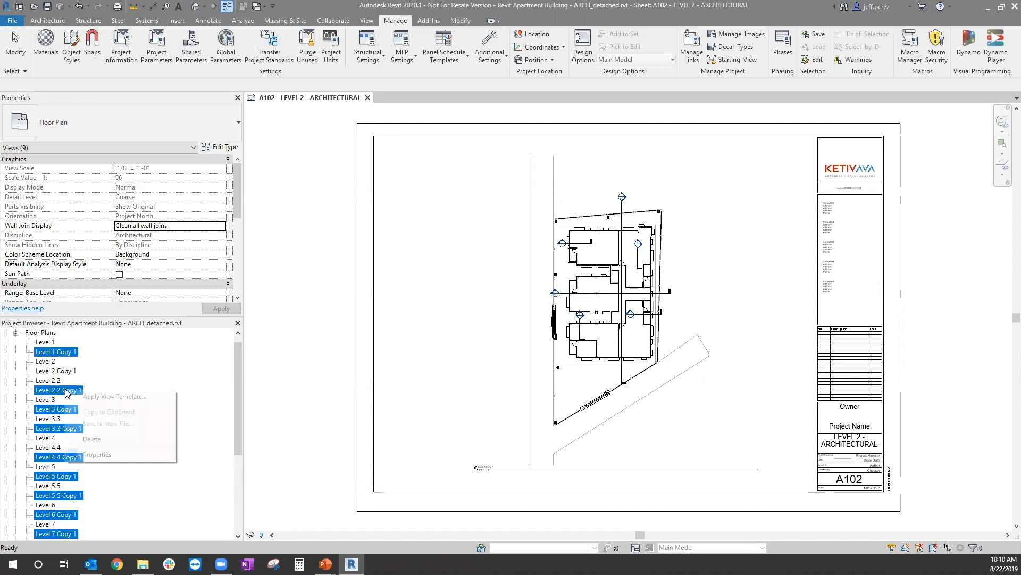
pyautogui.click(99, 438)
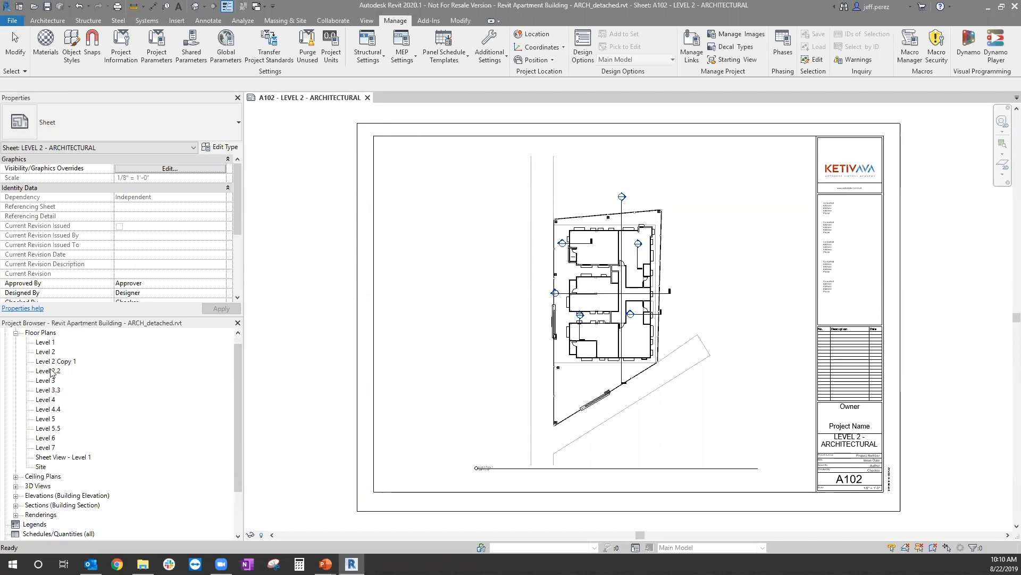
# Step: Review the remaining floor plans and the ceiling plans, and list the model's 3D views
pyautogui.scroll(1, 79, 417)
pyautogui.scroll(-1, 60, 384)
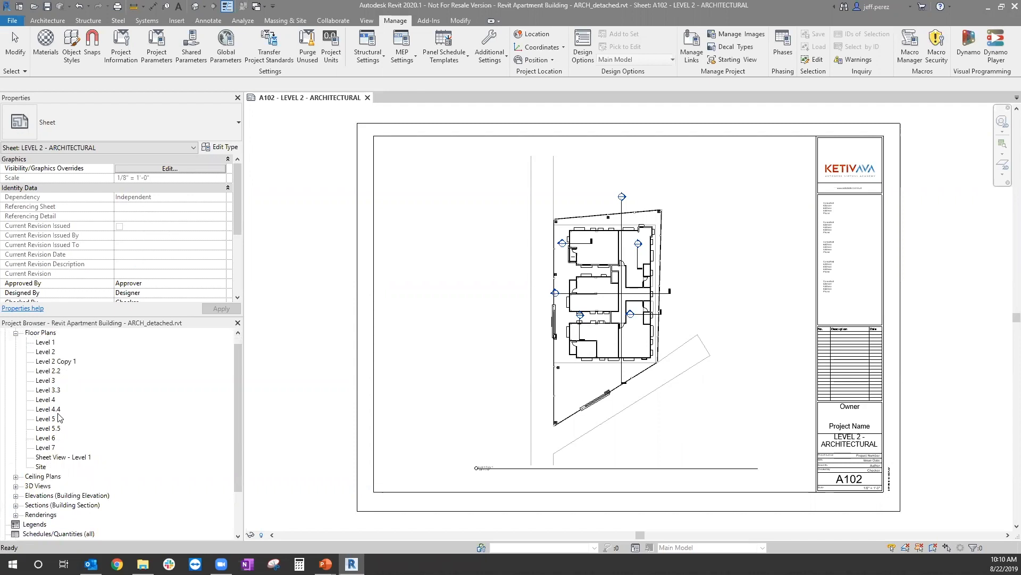
pyautogui.click(58, 478)
pyautogui.click(15, 333)
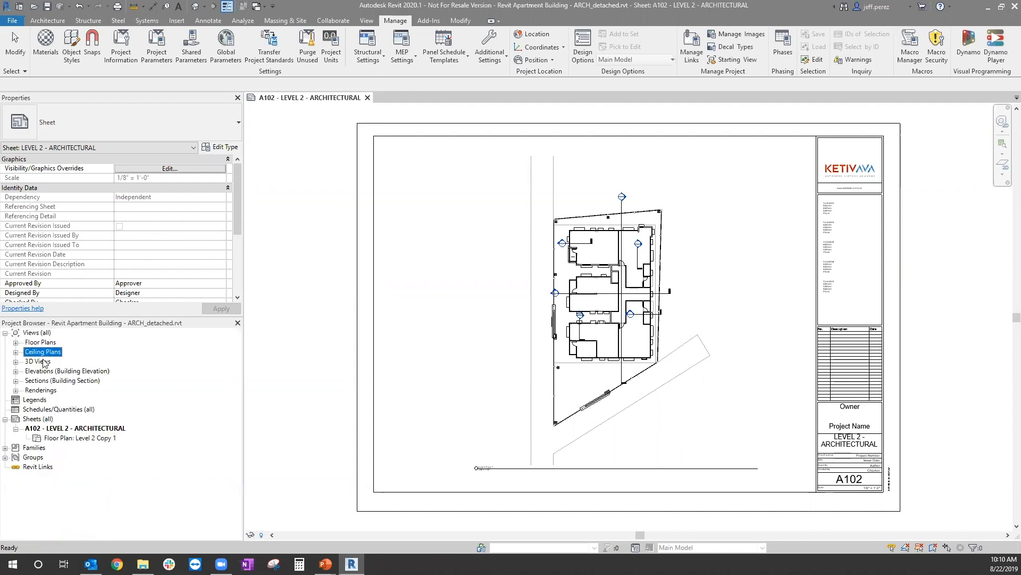
pyautogui.click(15, 351)
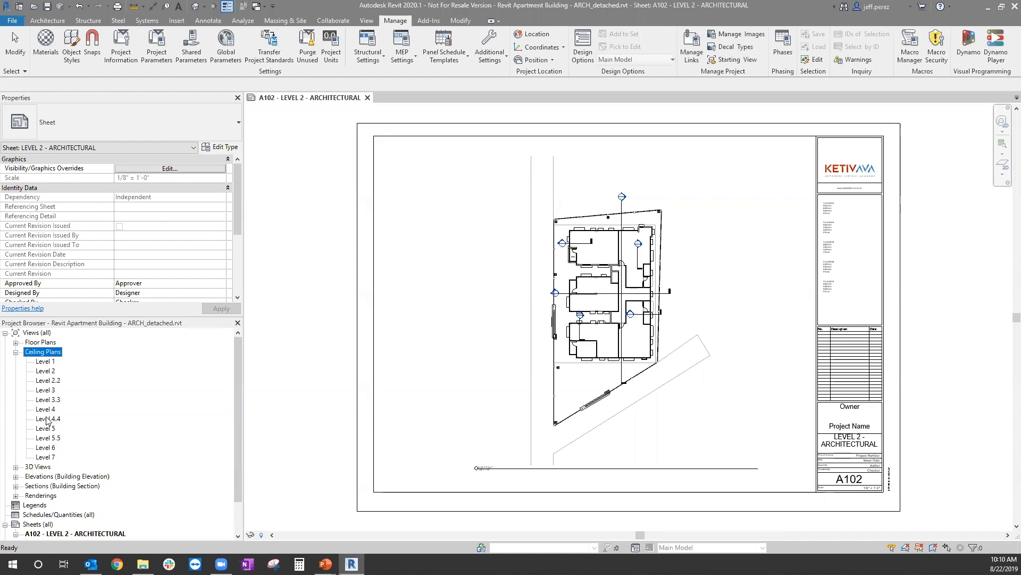
pyautogui.click(16, 466)
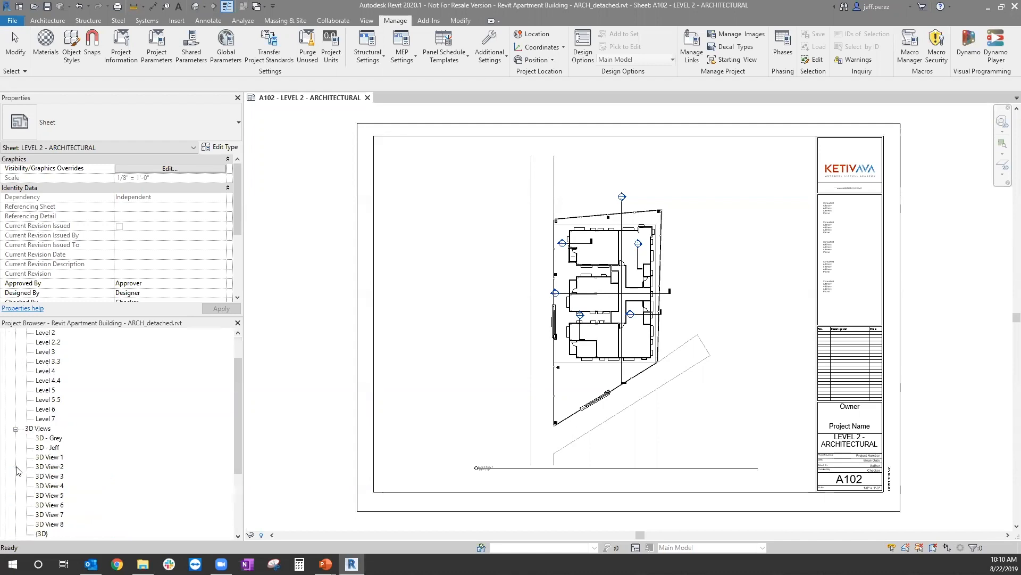
pyautogui.scroll(2, 23, 355)
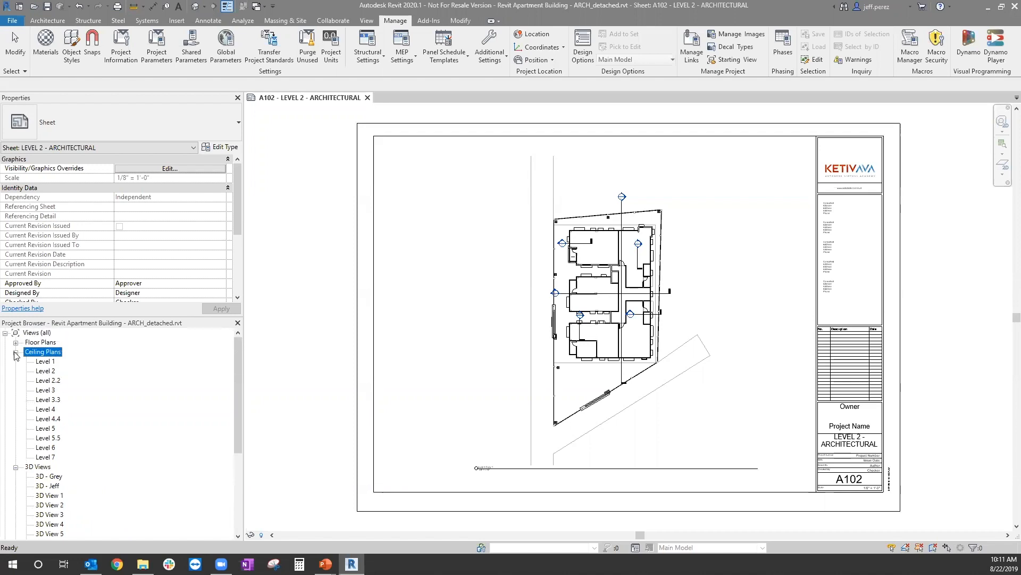
pyautogui.click(16, 352)
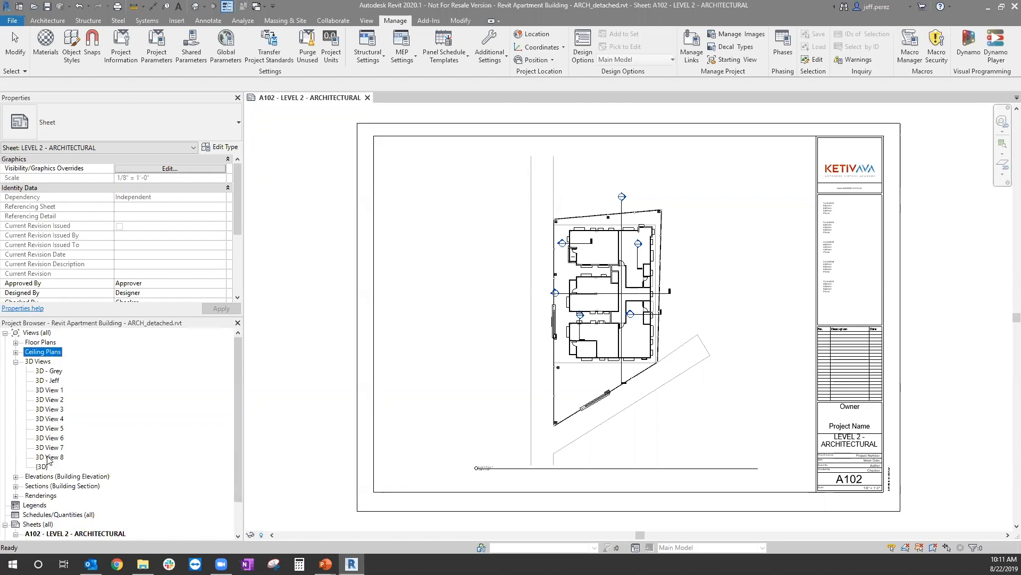
# Step: Delete the 3D views from 3D - Grey through 3D View 8, keeping only the default {3D} view
pyautogui.click(48, 370)
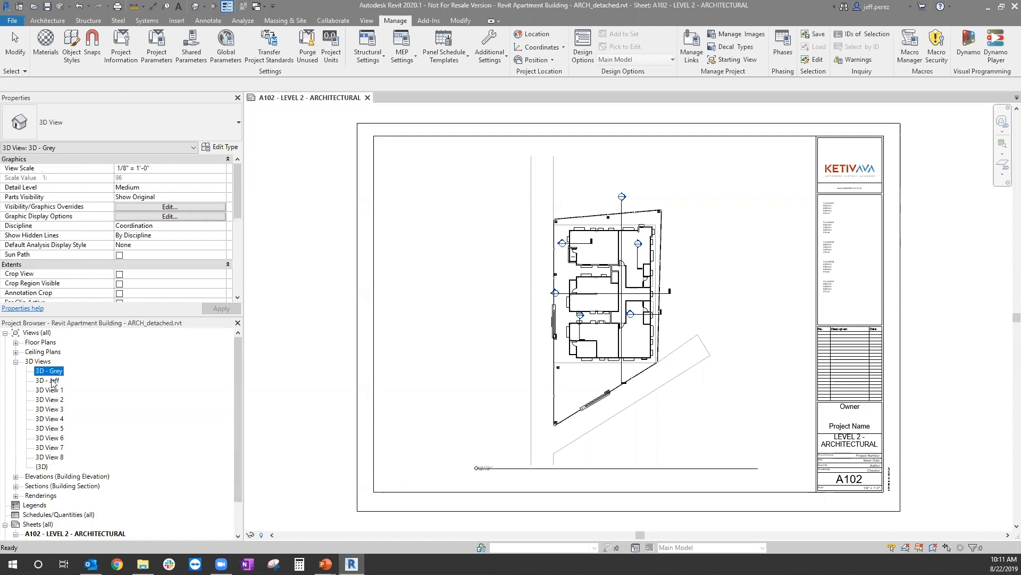
pyautogui.keyDown('shift'); pyautogui.click(56, 456); pyautogui.keyUp('shift')
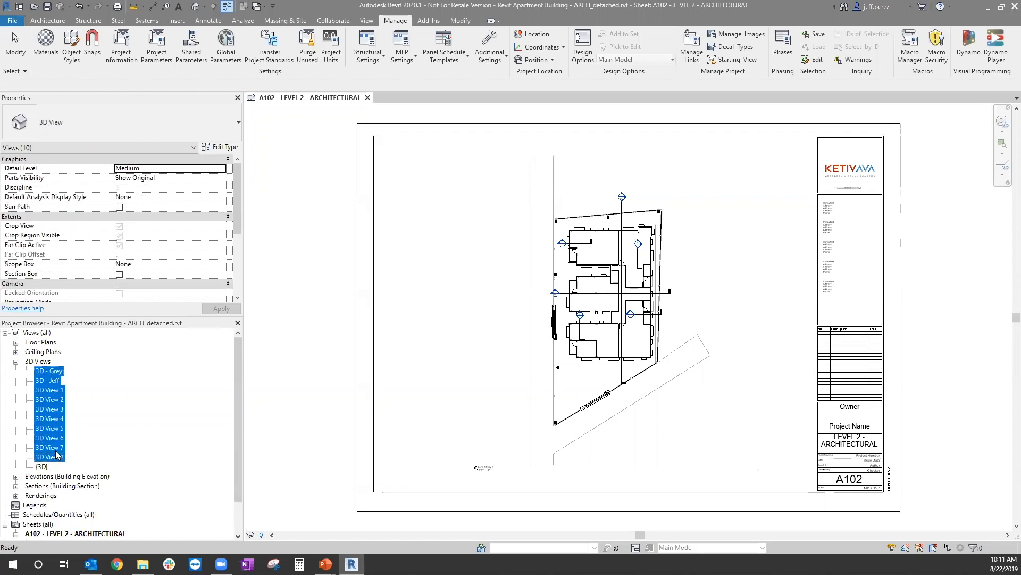
pyautogui.rightClick(53, 412)
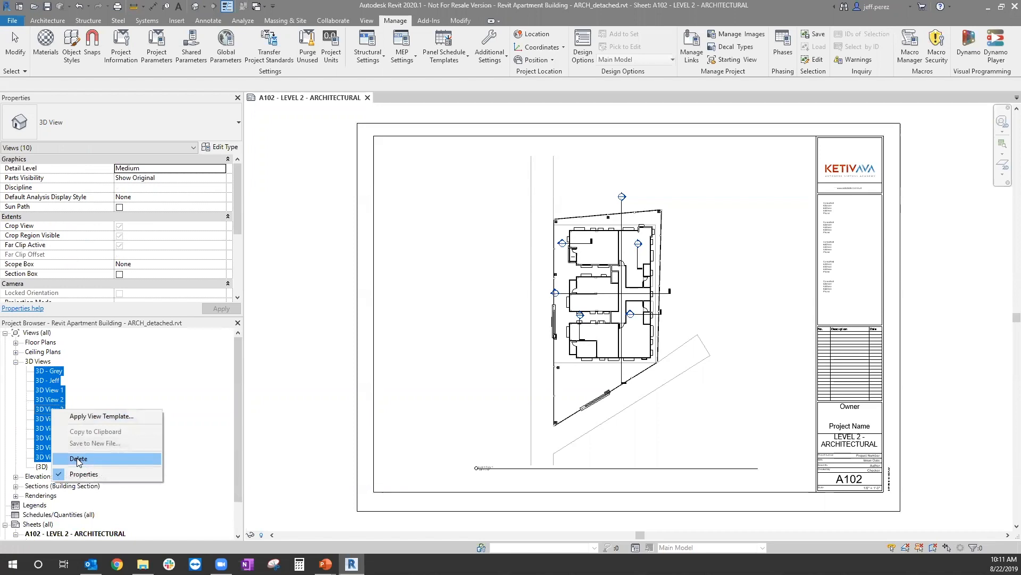
pyautogui.click(78, 458)
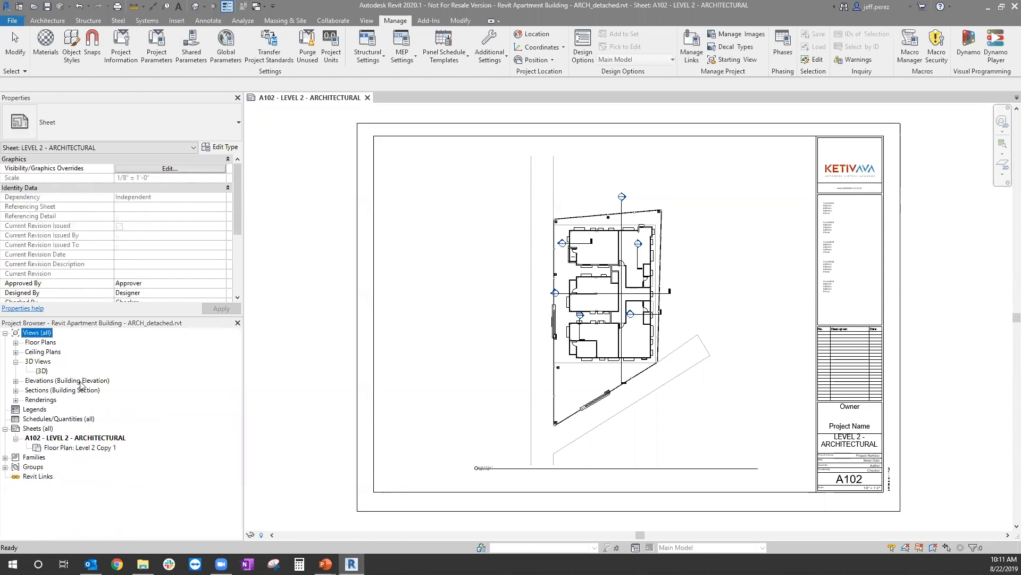
# Step: Delete the East, North, South and West building elevation views
pyautogui.click(80, 381)
pyautogui.click(16, 381)
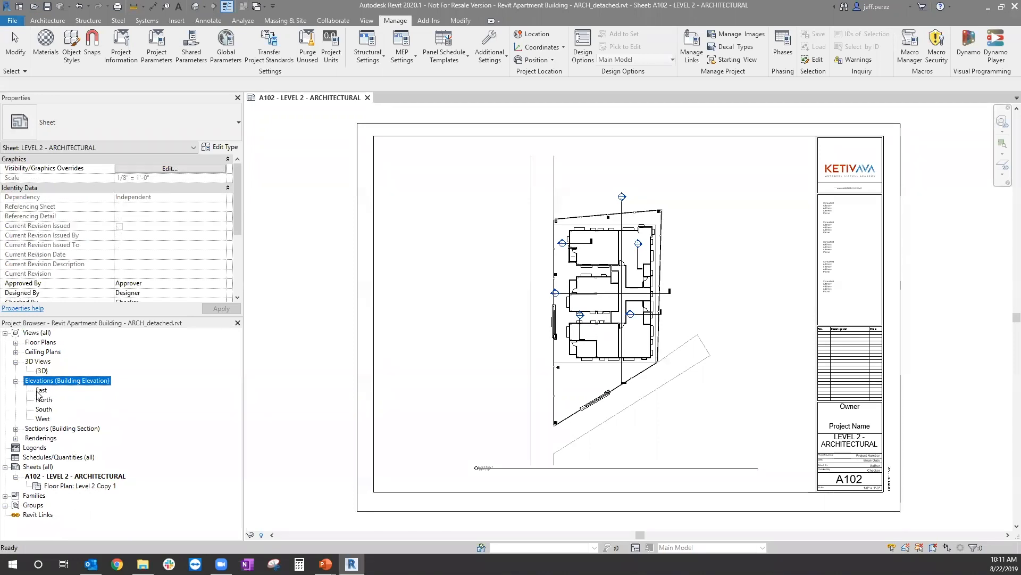
pyautogui.click(42, 391)
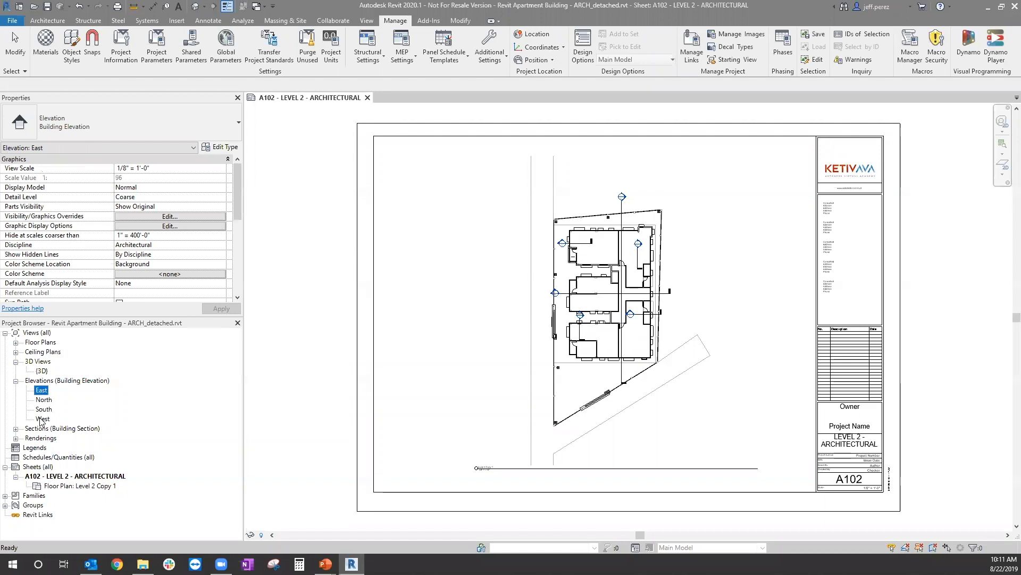
pyautogui.keyDown('shift'); pyautogui.click(42, 418); pyautogui.keyUp('shift')
pyautogui.rightClick(44, 407)
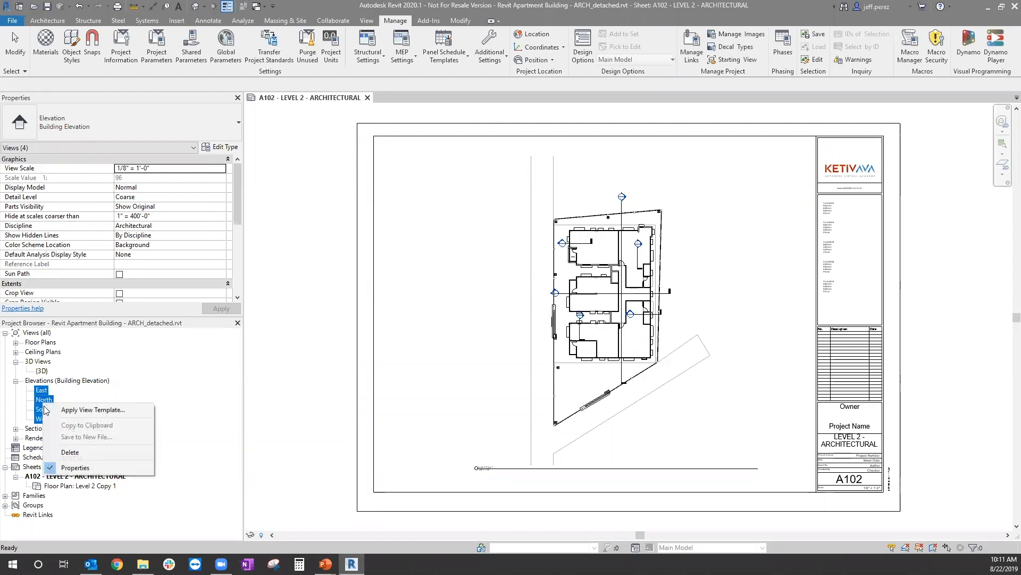
pyautogui.click(83, 452)
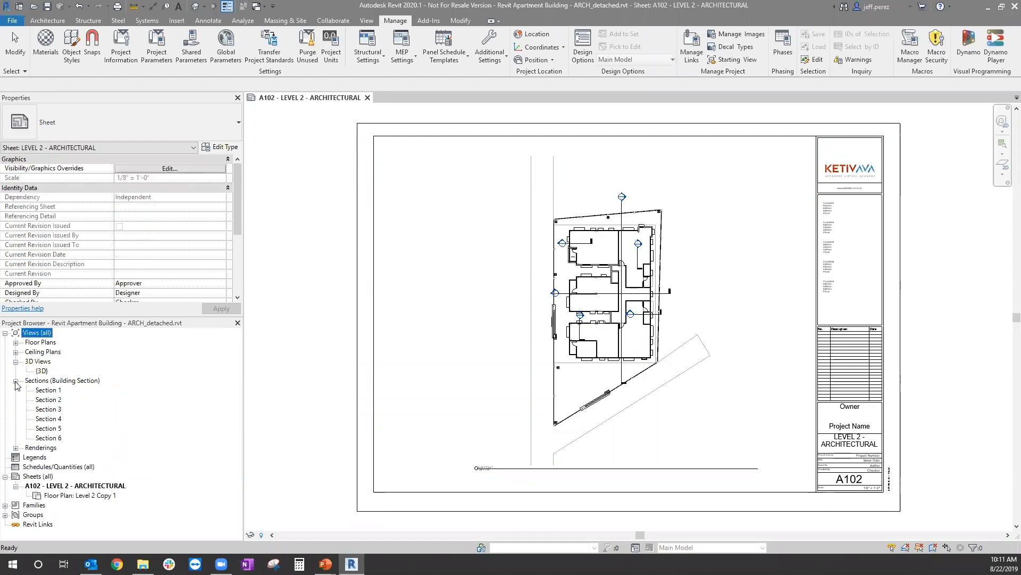
# Step: Delete the building section views Section 1 through Section 6
pyautogui.click(52, 391)
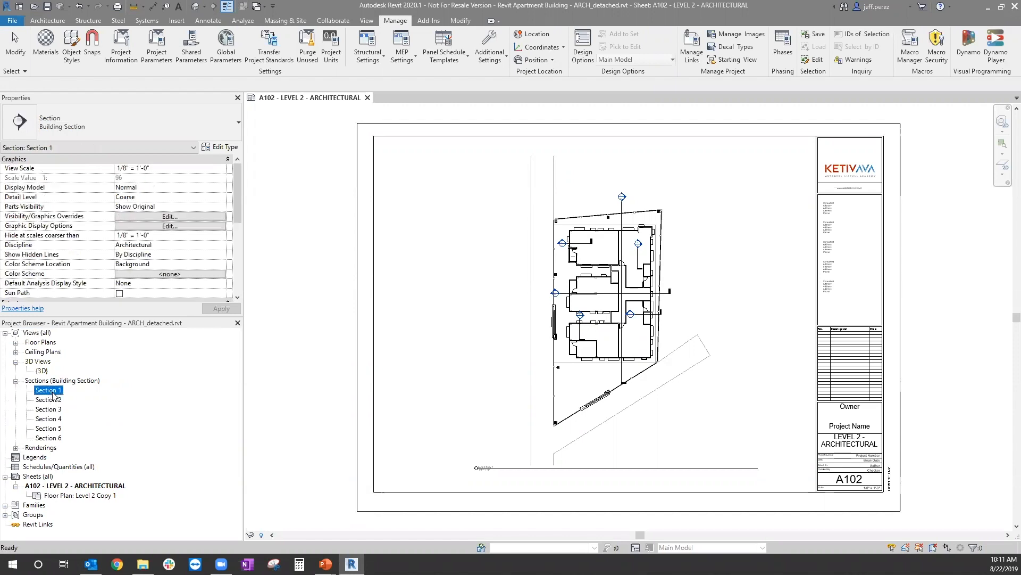
pyautogui.keyDown('shift'); pyautogui.click(47, 438); pyautogui.keyUp('shift')
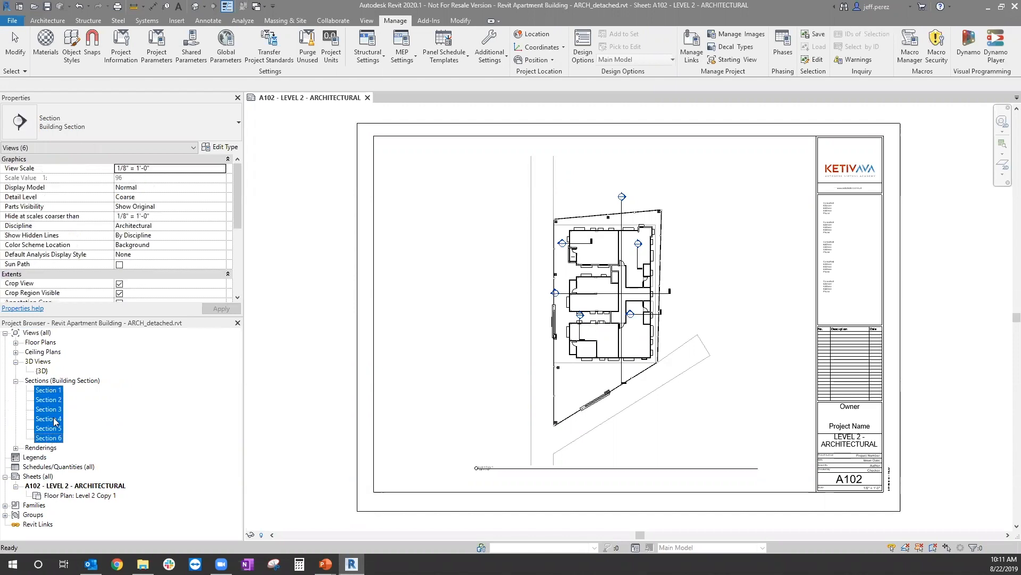
pyautogui.rightClick(60, 411)
pyautogui.click(84, 456)
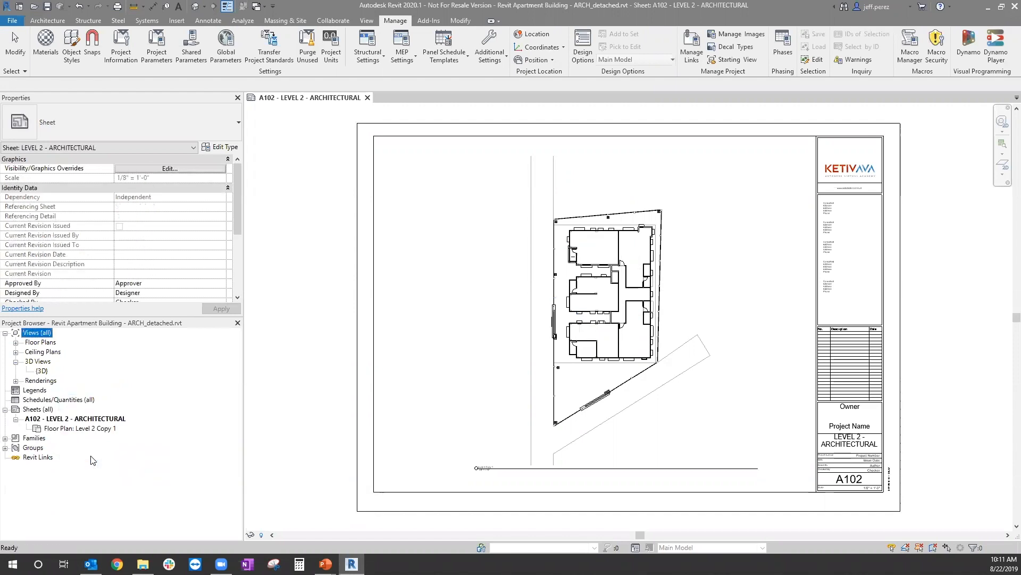
# Step: Delete the -3D-_1 rendering from the project views, including its placed instance
pyautogui.click(15, 380)
pyautogui.rightClick(52, 393)
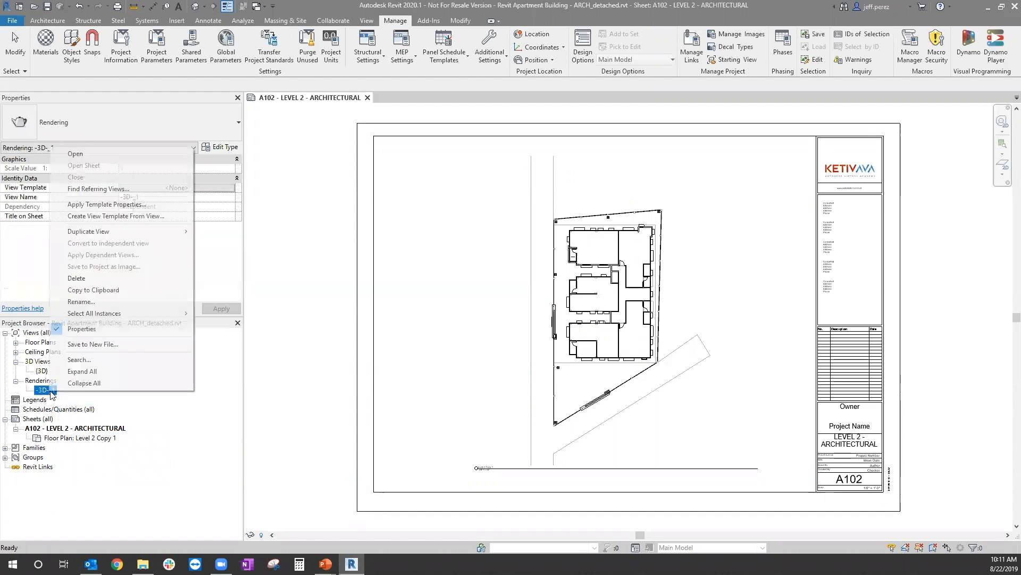
pyautogui.click(77, 278)
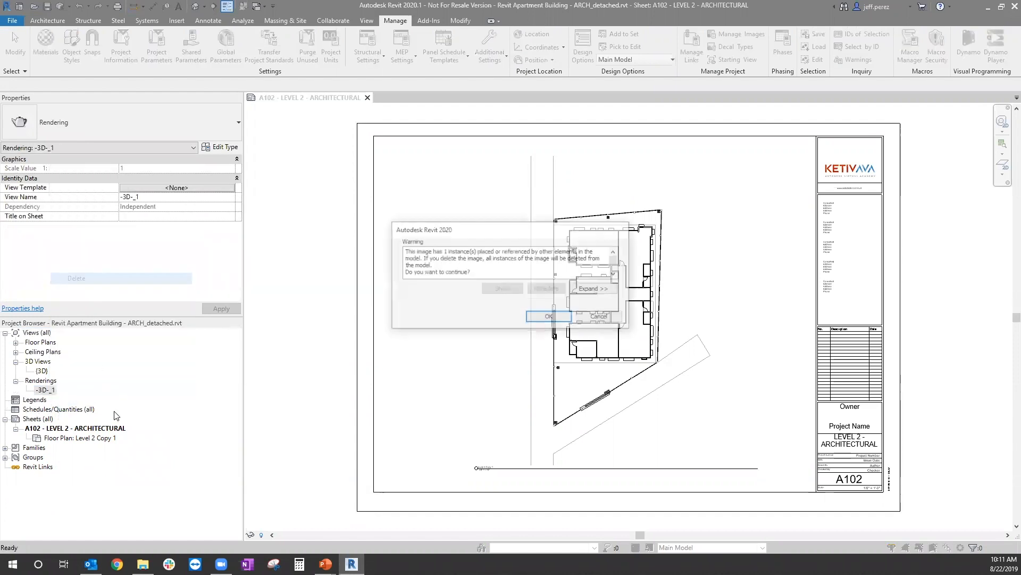
pyautogui.click(546, 320)
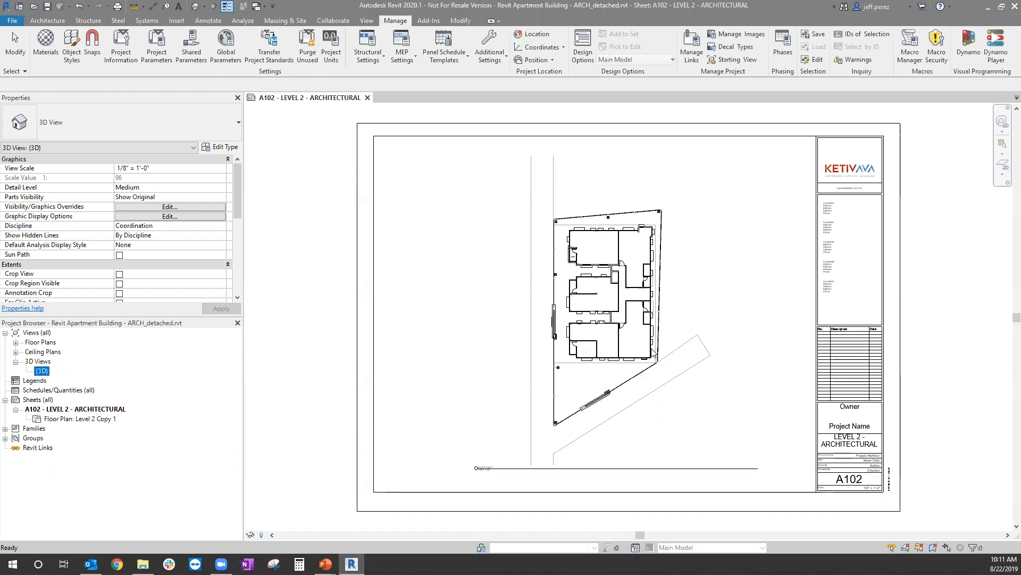
# Step: In the default {3D} view, select the whole model, filter the selection to Model Groups only, and ungroup them
pyautogui.click(15, 343)
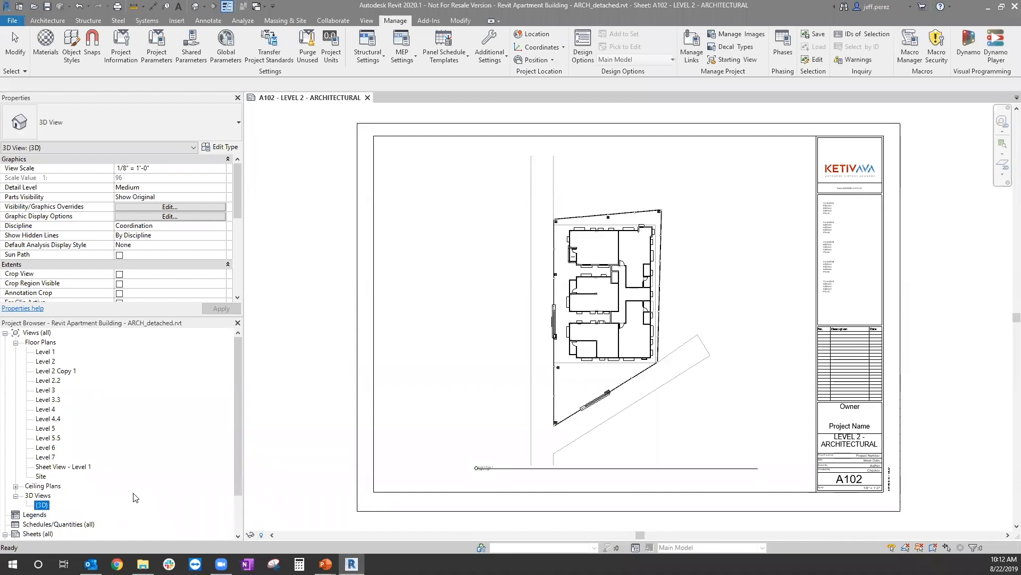
pyautogui.doubleClick(43, 505)
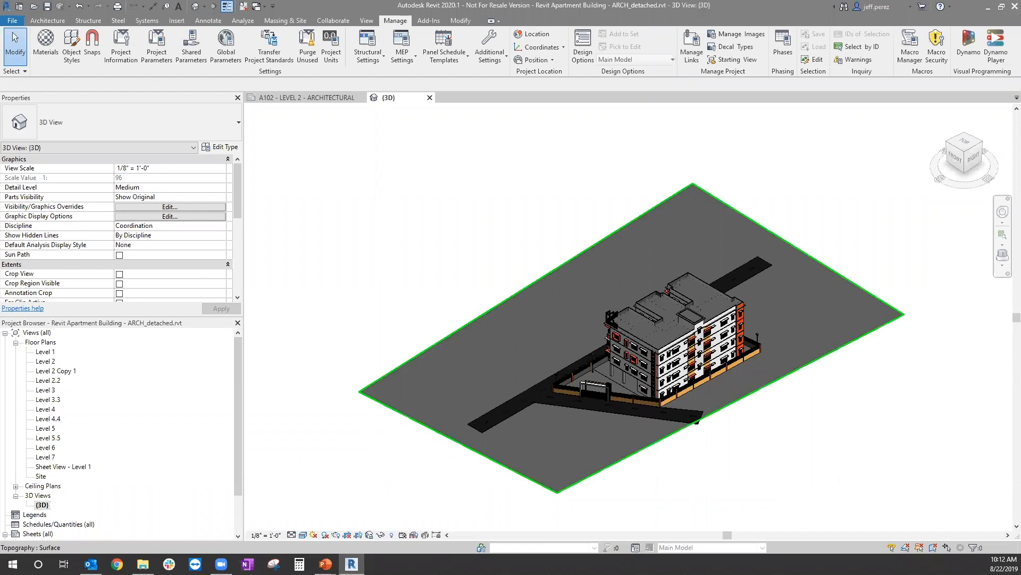
pyautogui.moveTo(968, 514); pyautogui.dragTo(319, 144)
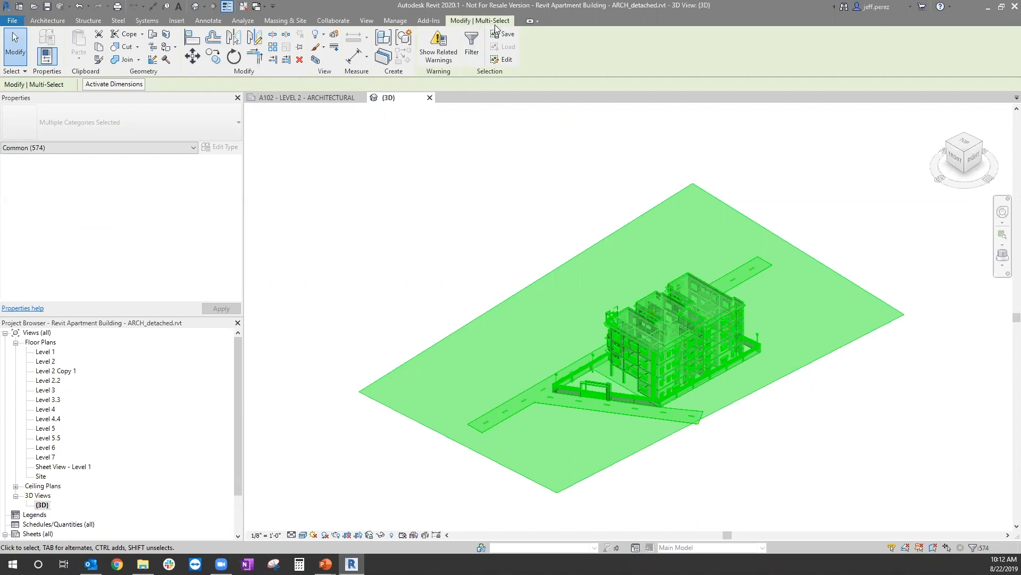
pyautogui.click(471, 40)
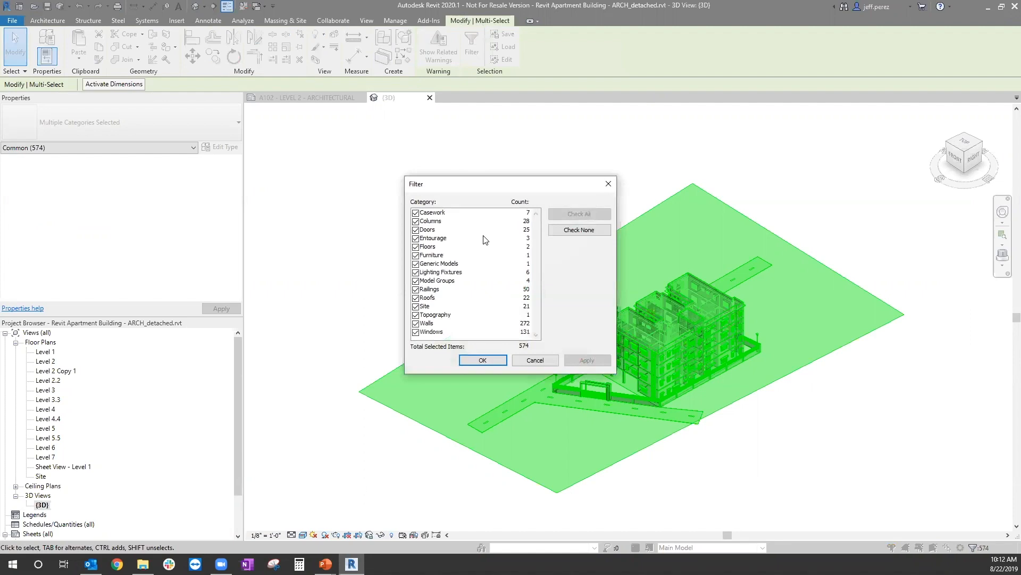
pyautogui.click(598, 231)
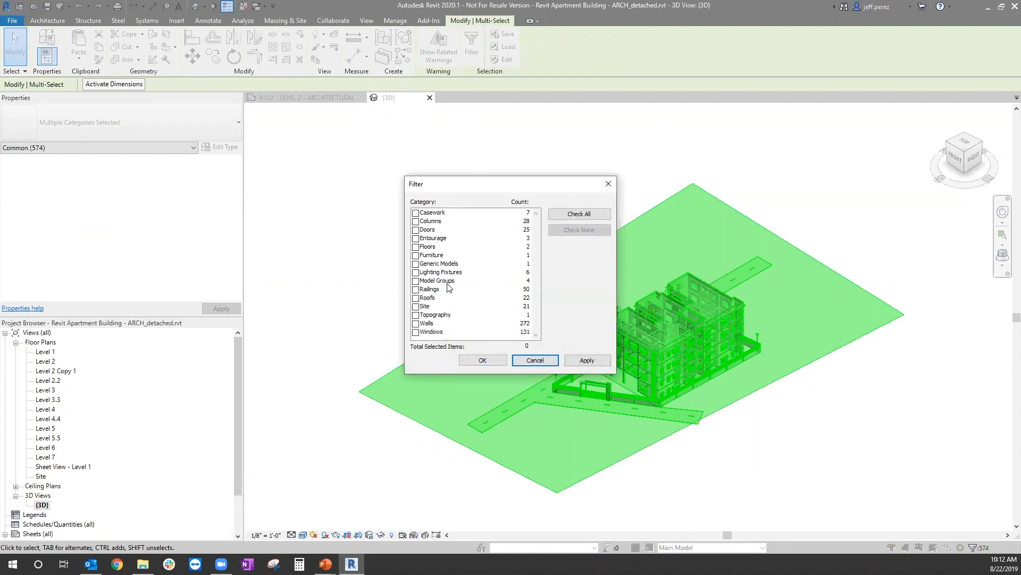
pyautogui.click(417, 281)
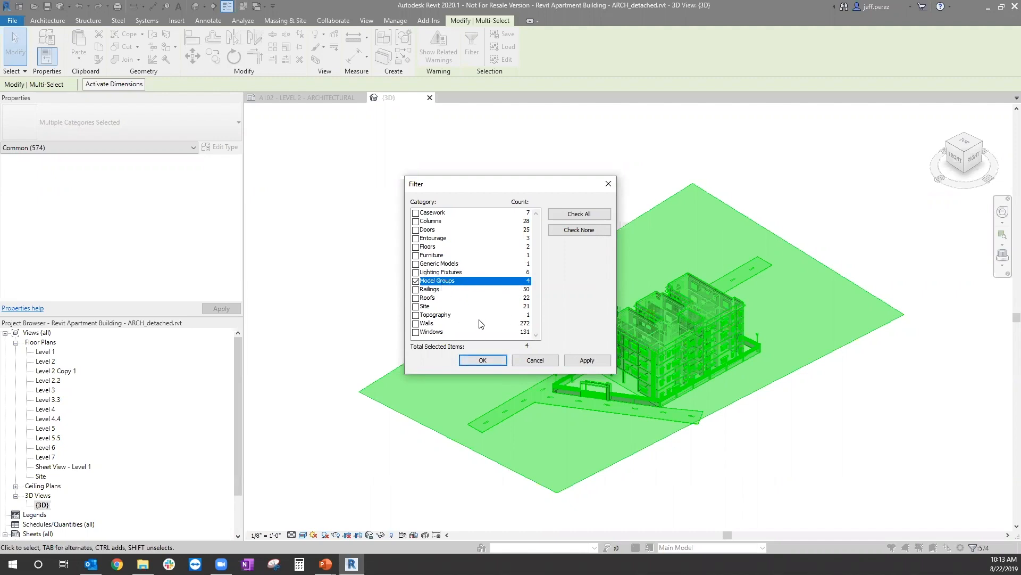
pyautogui.click(483, 360)
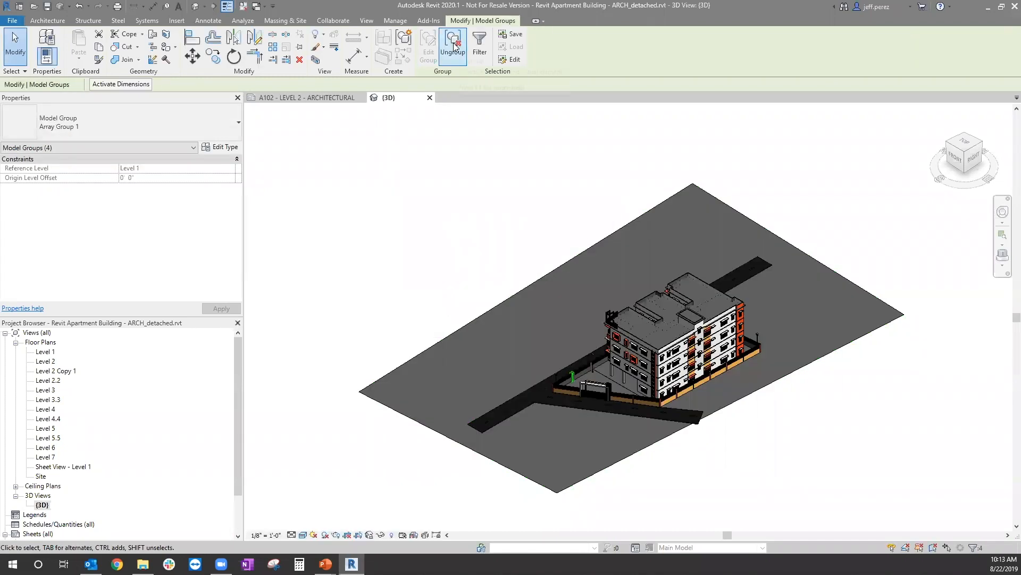
pyautogui.click(459, 41)
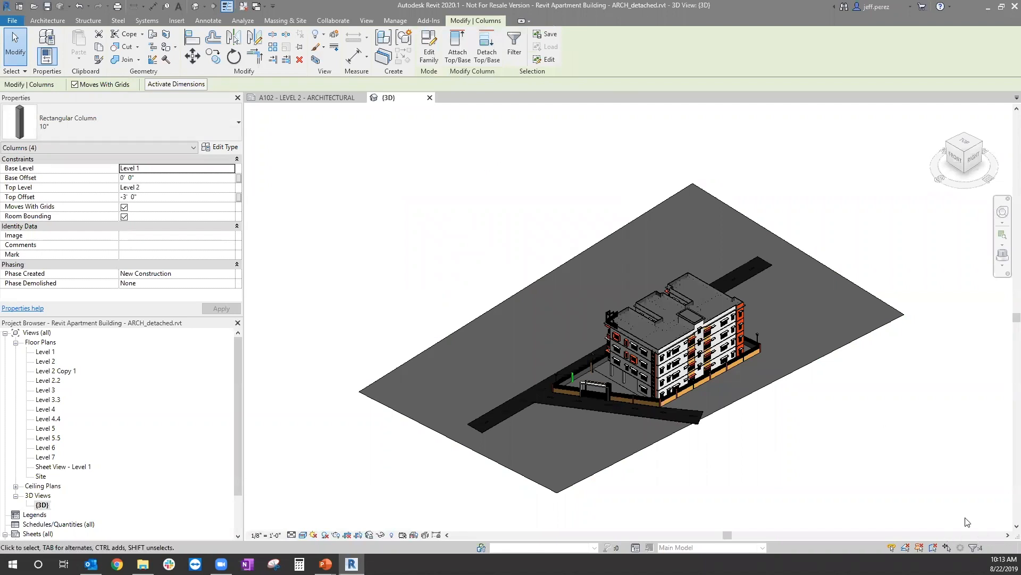
# Step: Select the whole model, filter the selection to Generic Models only, and delete the "Residency" model text
pyautogui.moveTo(978, 519); pyautogui.dragTo(370, 188)
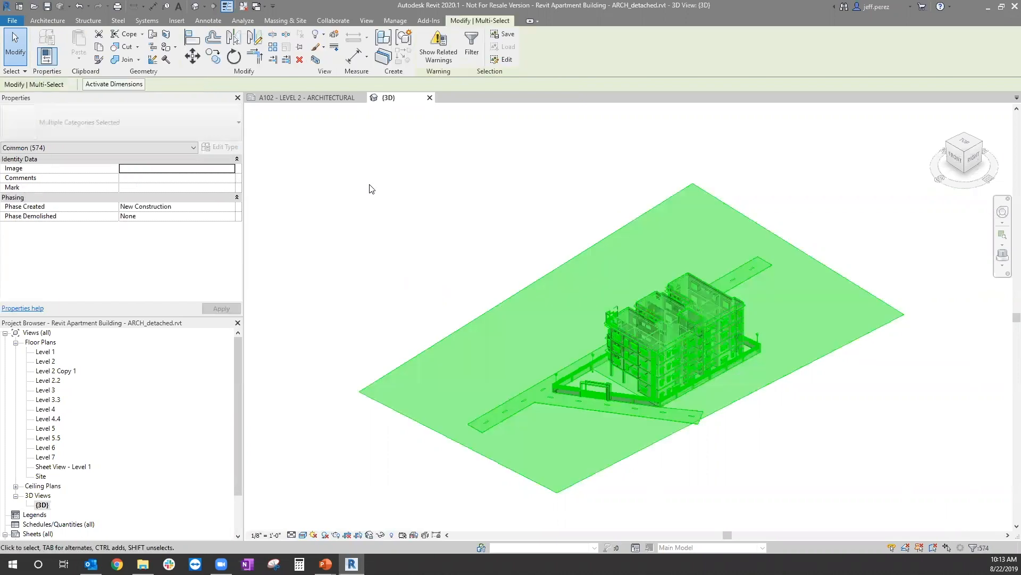
pyautogui.click(473, 48)
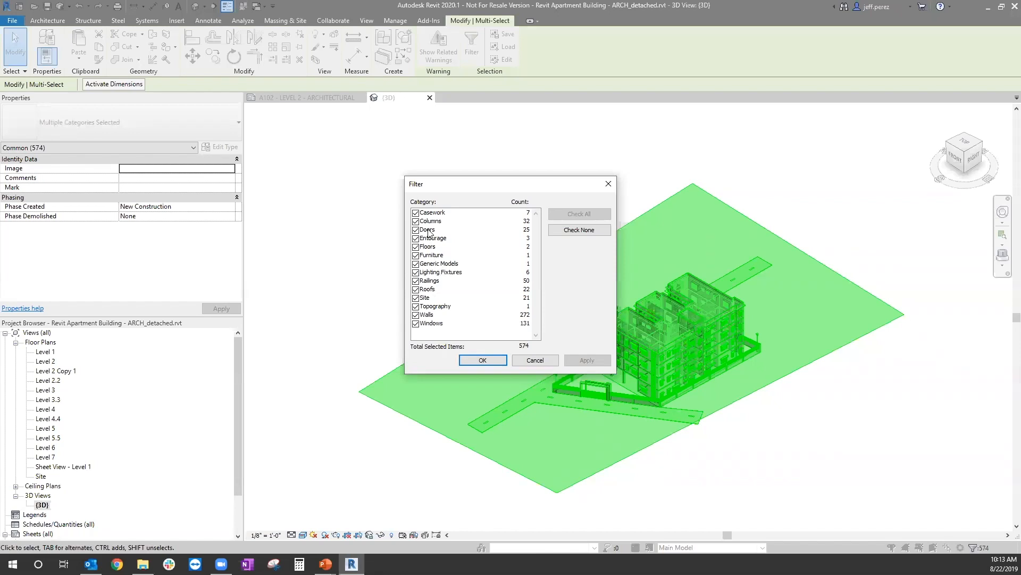
pyautogui.click(593, 230)
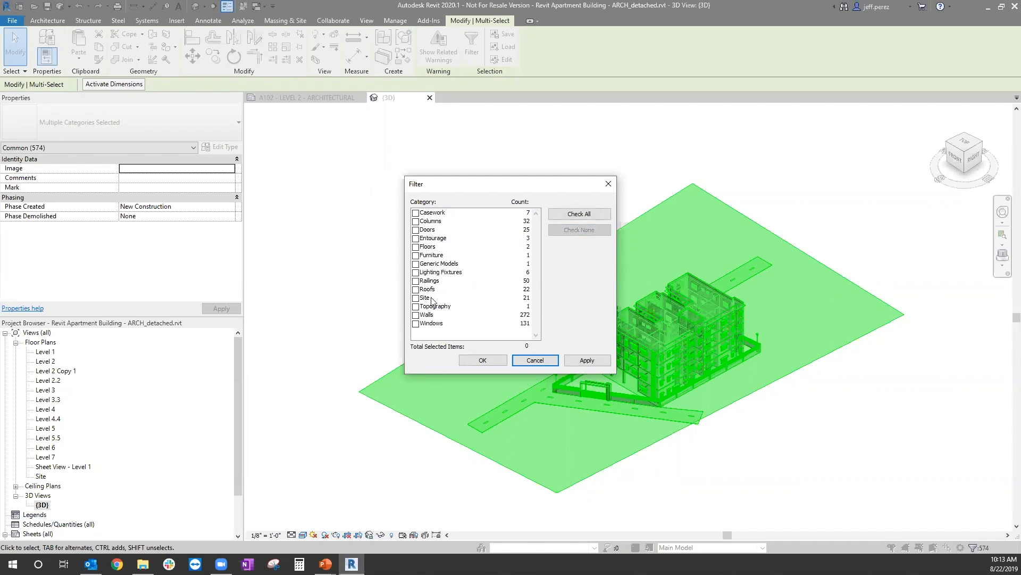
pyautogui.click(444, 264)
pyautogui.click(416, 265)
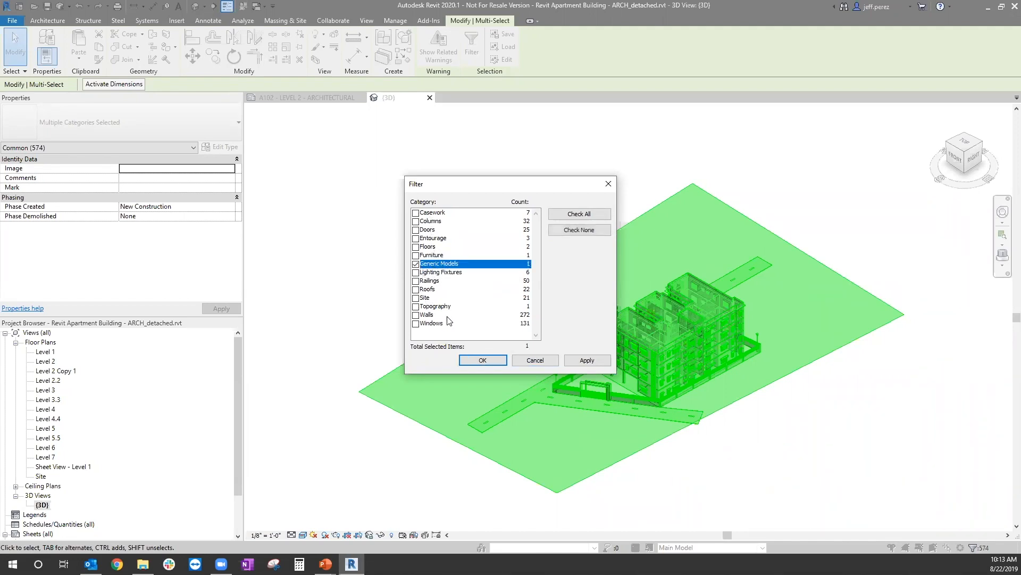
pyautogui.click(491, 363)
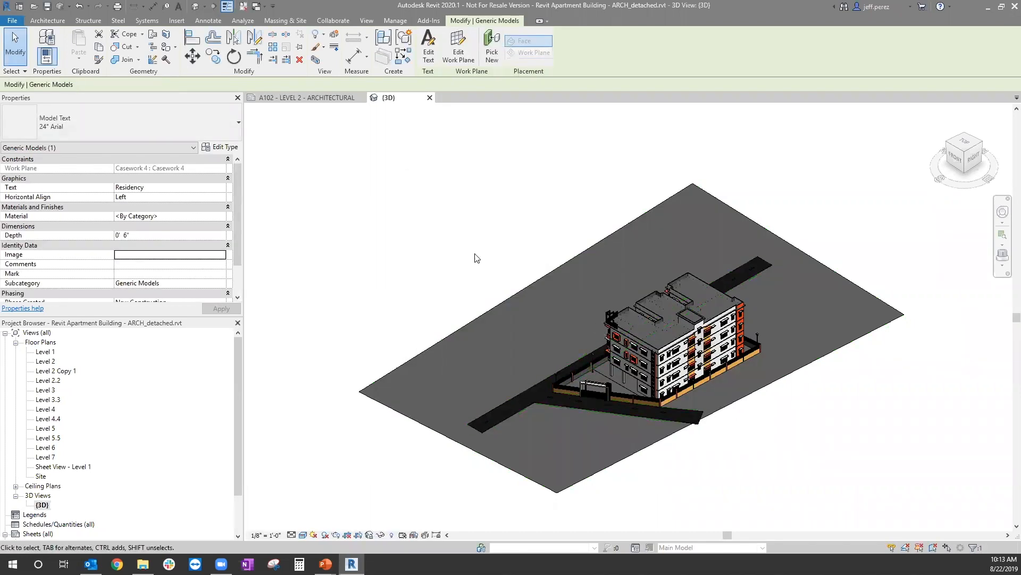
pyautogui.click(540, 190)
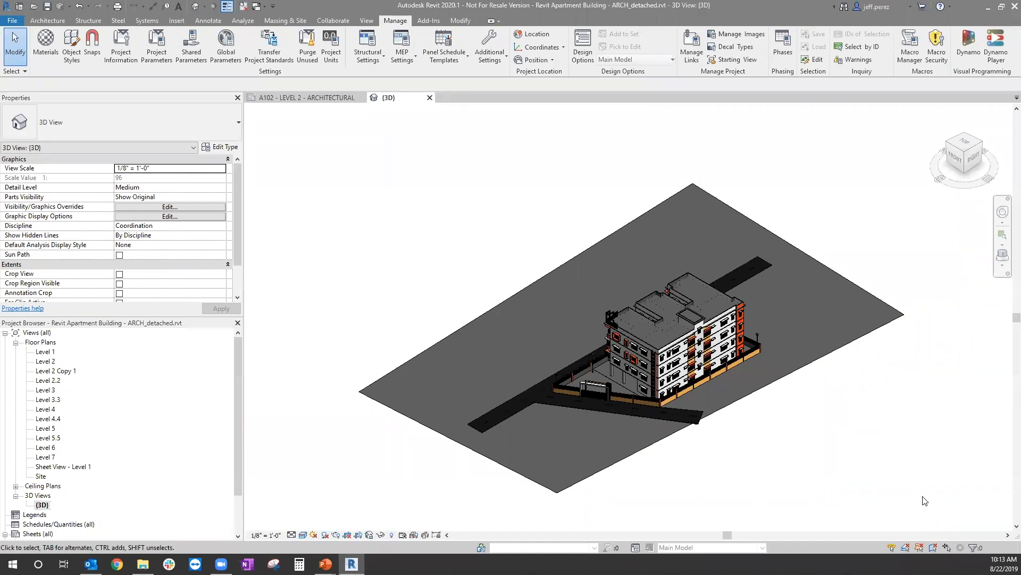
# Step: Select the whole model again, review its remaining element categories in the selection filter, and clear the selection
pyautogui.moveTo(938, 499); pyautogui.dragTo(447, 153)
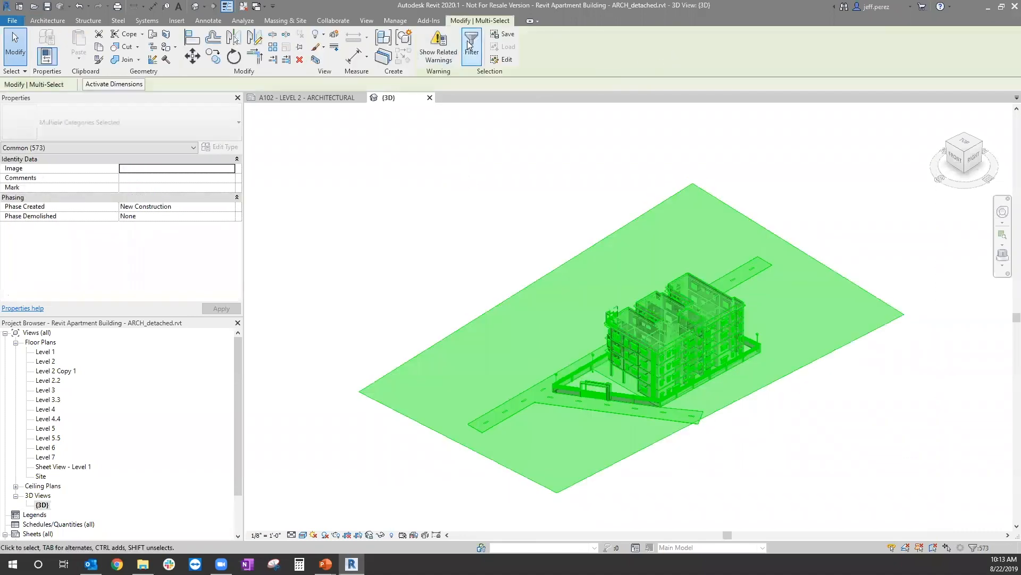
pyautogui.click(471, 46)
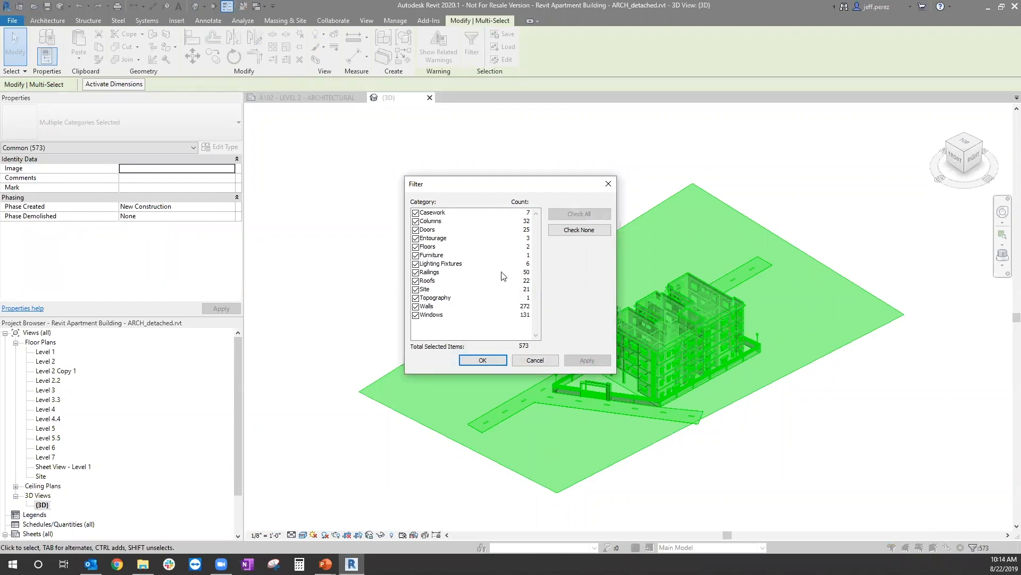
pyautogui.click(532, 360)
pyautogui.click(448, 488)
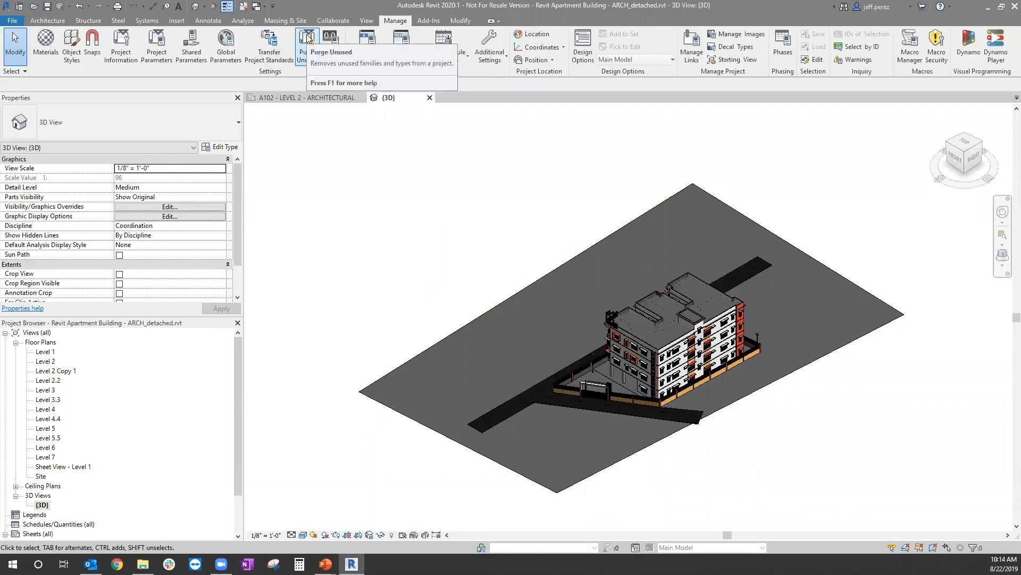
# Step: Purge all unused views, families and styles from the project, with every item checked
pyautogui.click(307, 59)
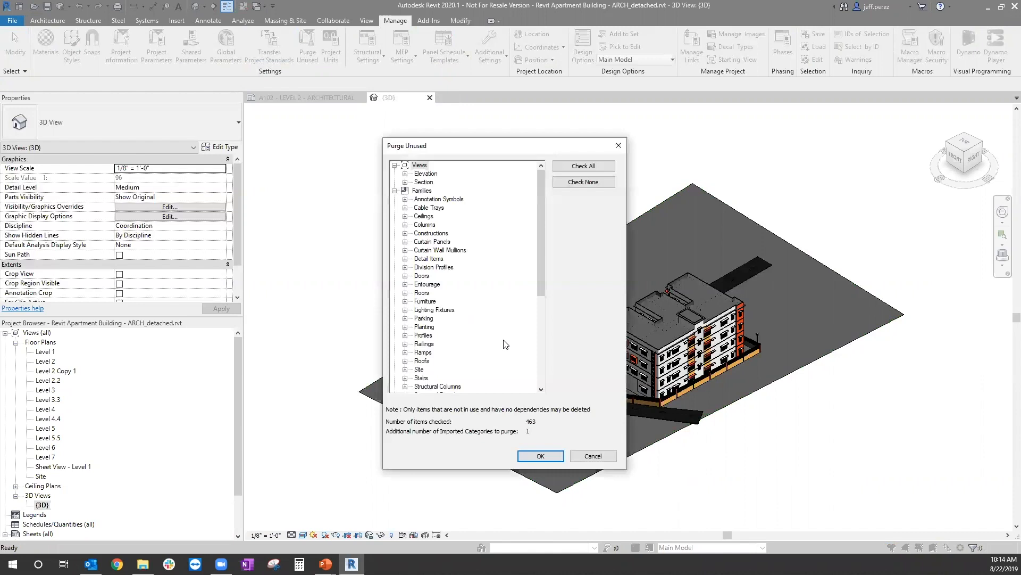
pyautogui.moveTo(541, 203); pyautogui.dragTo(538, 222)
pyautogui.scroll(2, 538, 223)
pyautogui.click(586, 168)
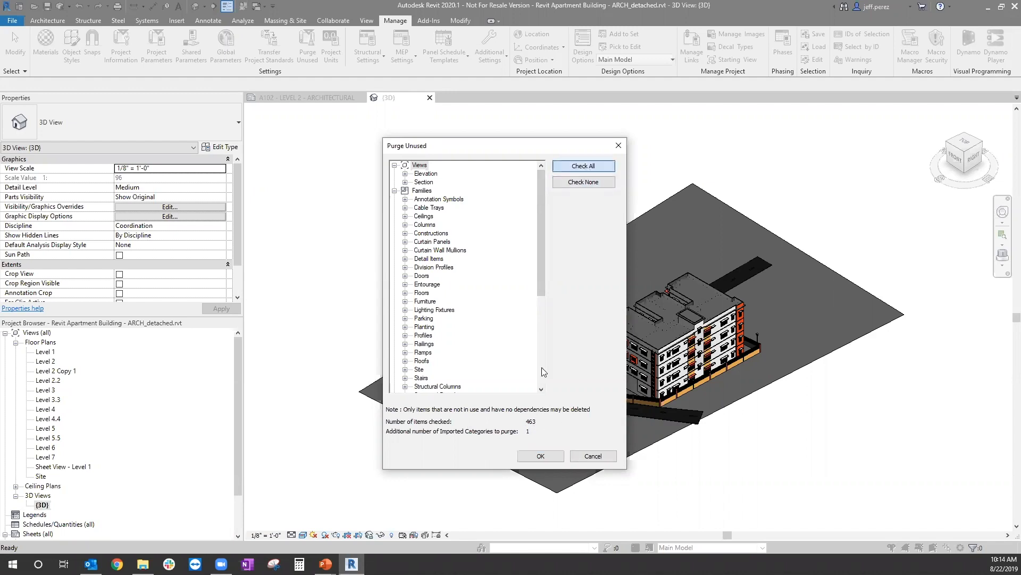
pyautogui.click(557, 453)
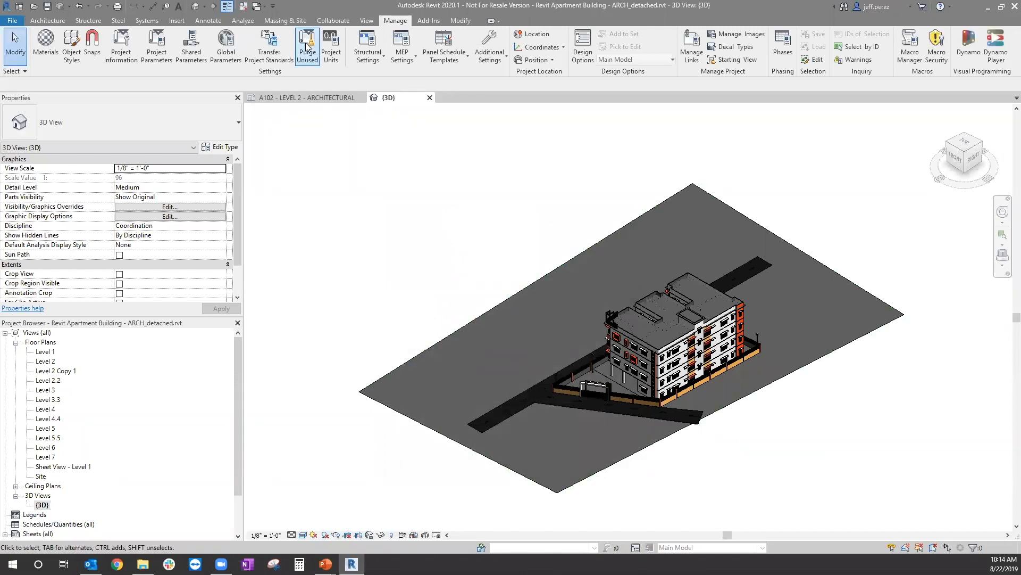
# Step: Repeat Purge Unused twice with all items checked to remove the leftover materials and material assets
pyautogui.click(307, 47)
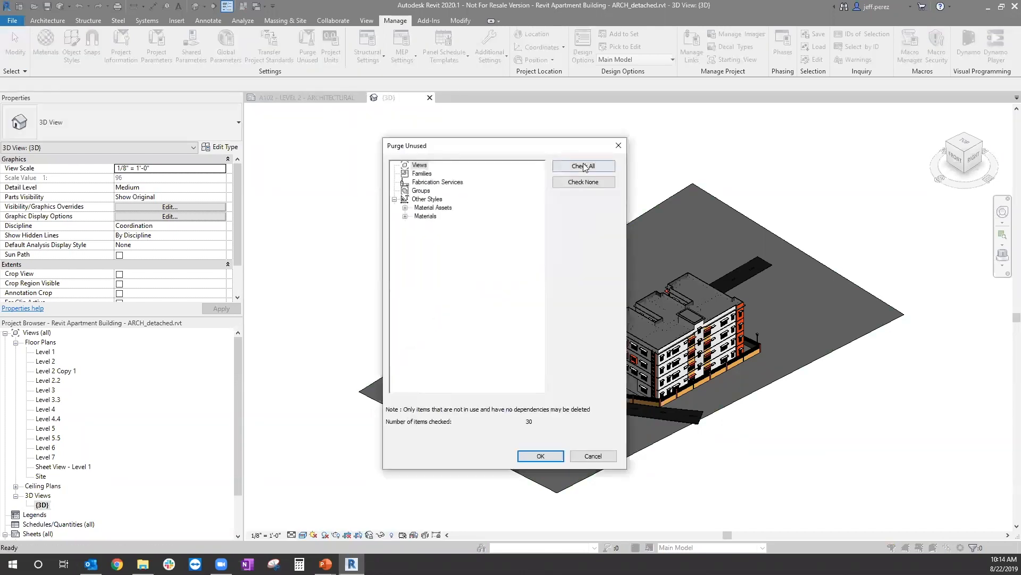
pyautogui.click(586, 167)
pyautogui.click(543, 456)
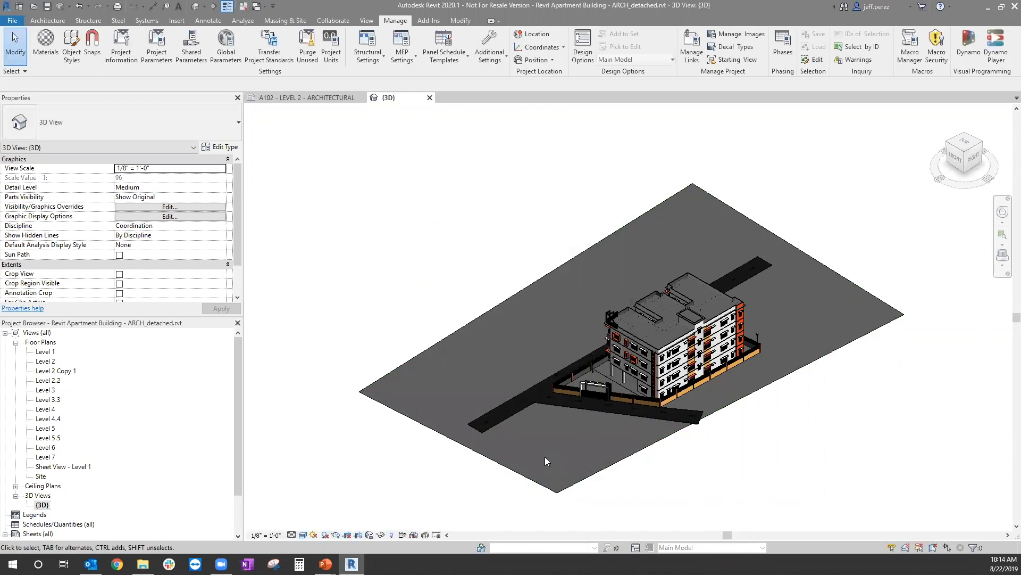
pyautogui.click(307, 47)
pyautogui.click(591, 165)
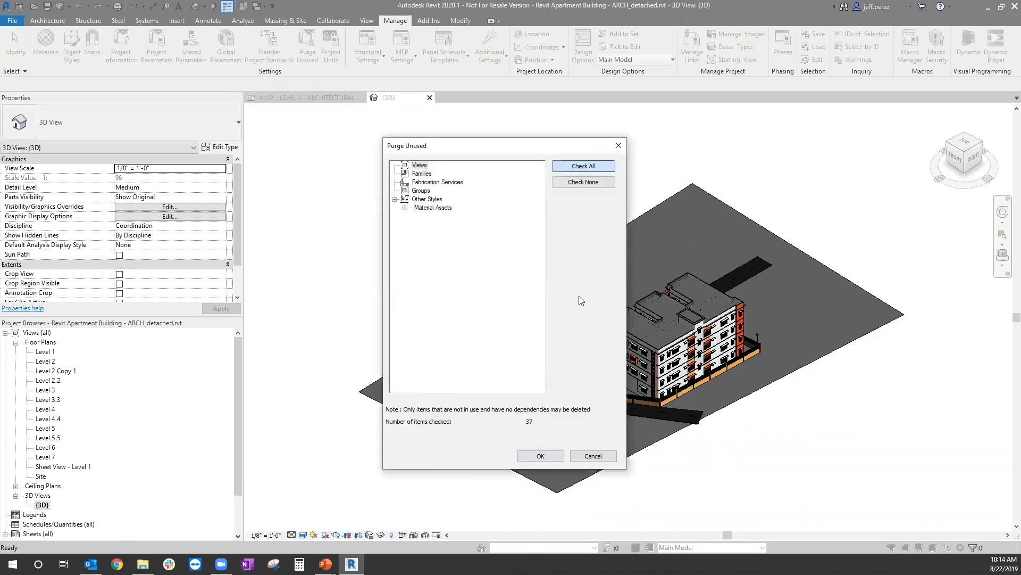
pyautogui.click(546, 455)
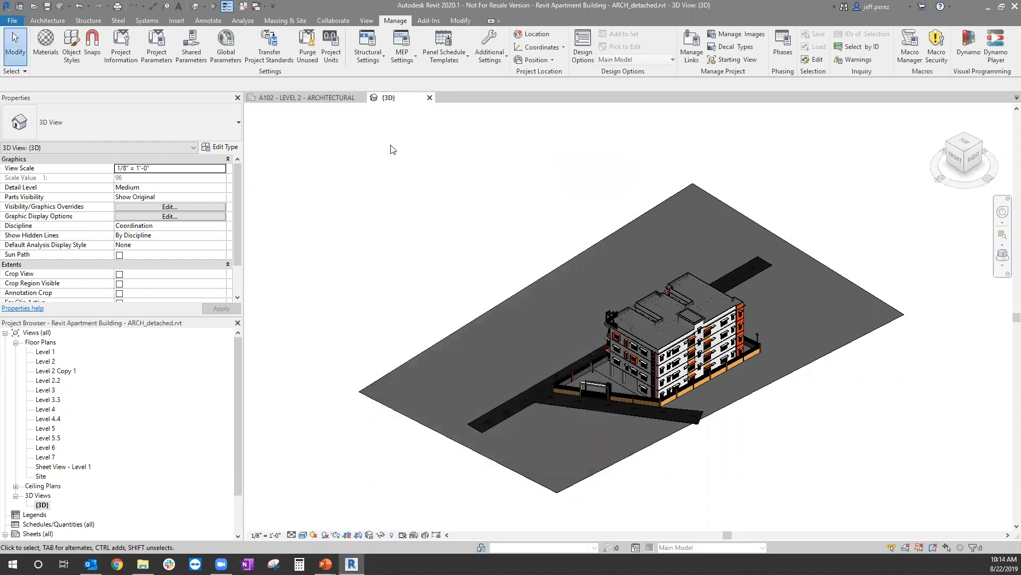
# Step: Run Purge Unused again to check for any remaining purgeable items
pyautogui.click(307, 46)
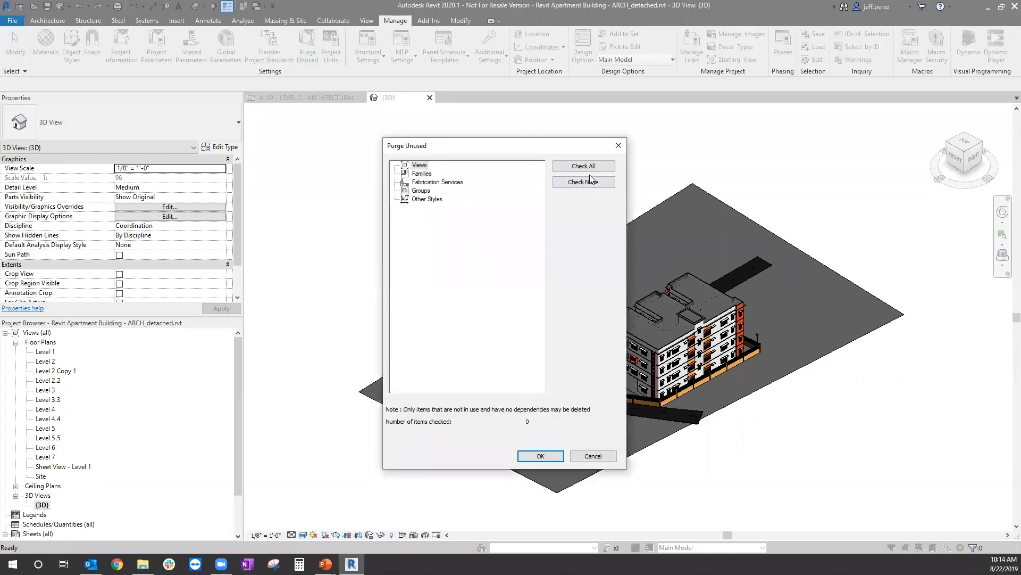
pyautogui.press('Escape')
pyautogui.click(307, 47)
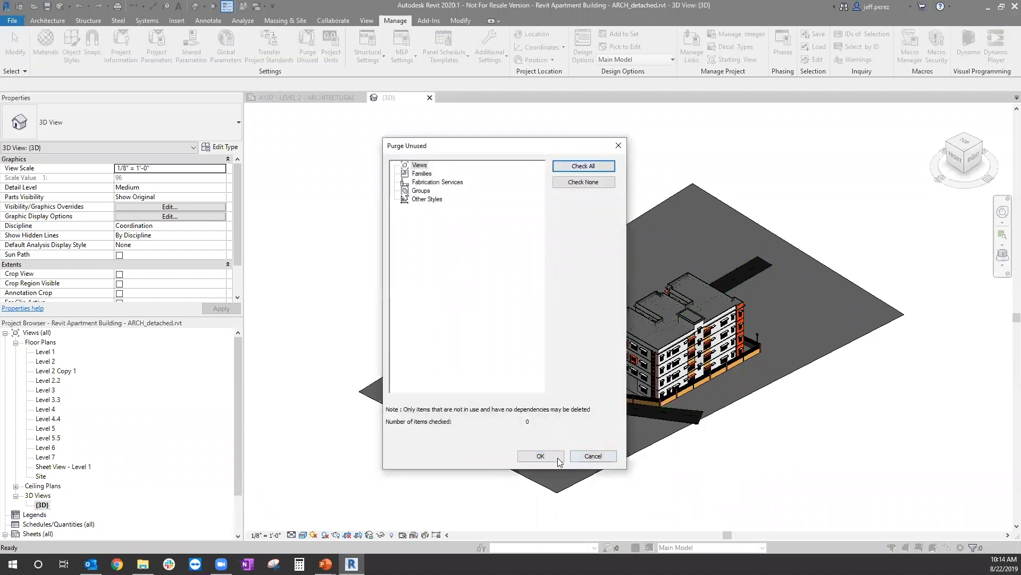
pyautogui.click(551, 459)
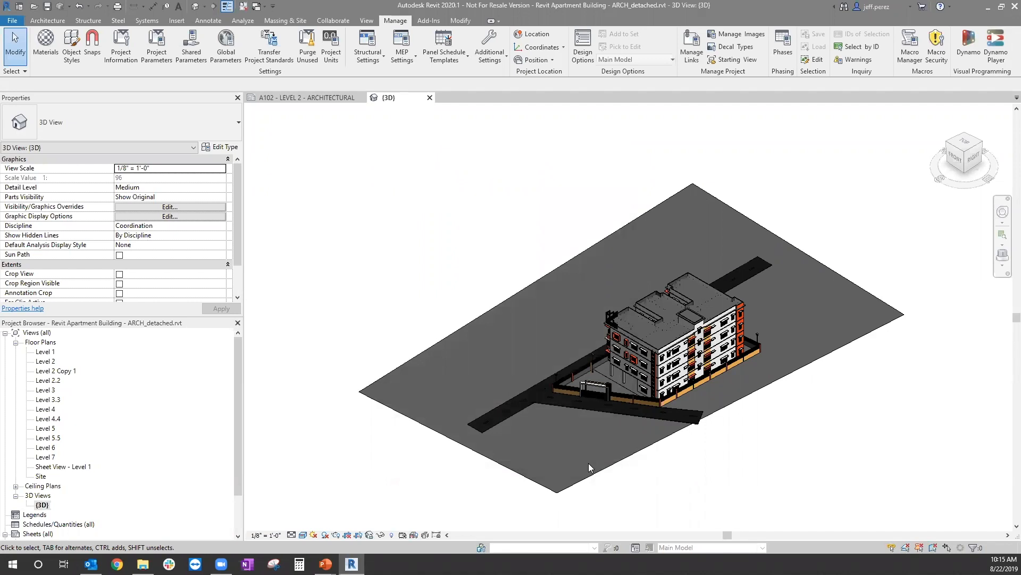
# Step: Start saving the project under the existing file name Revit Apartment Building - ARCH.rvt in the Models > Cleaned folder
pyautogui.click(16, 342)
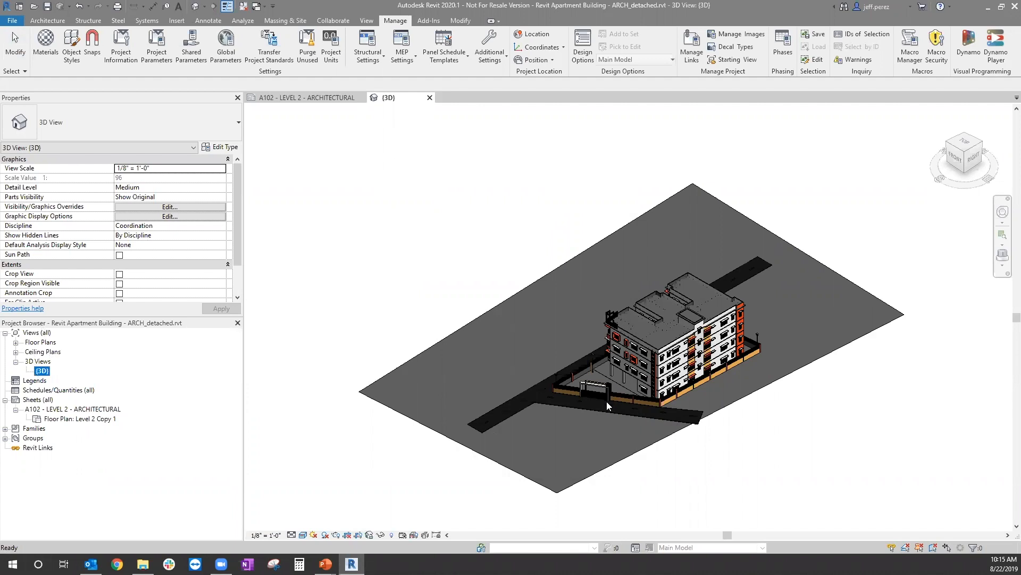
pyautogui.click(464, 222)
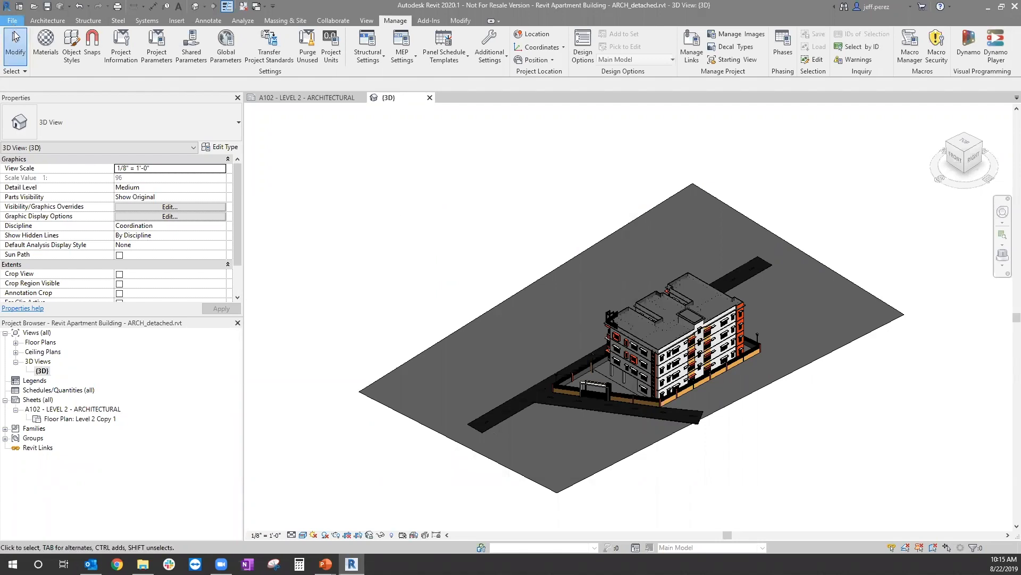
pyautogui.click(12, 20)
pyautogui.moveTo(68, 149)
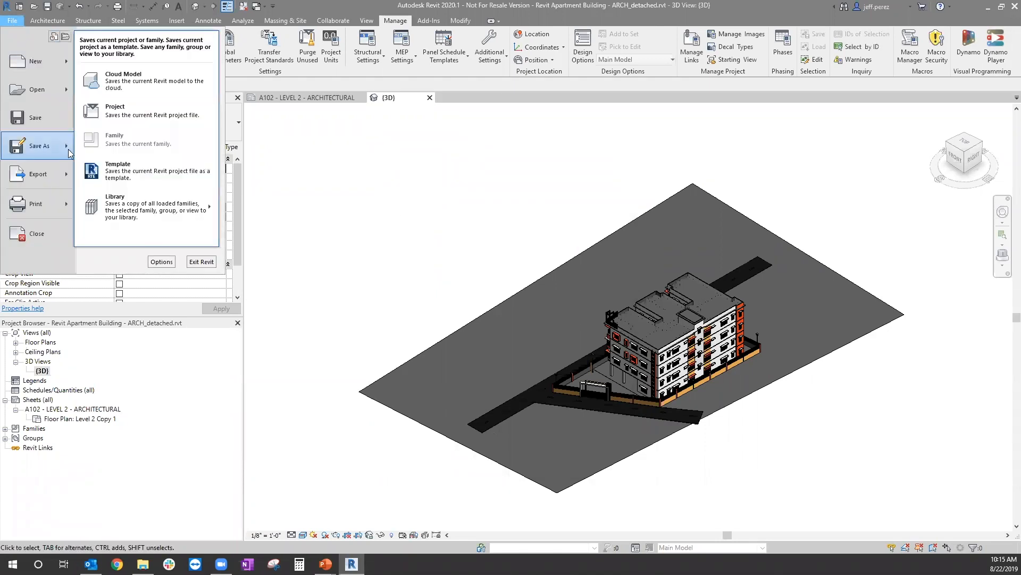
pyautogui.click(154, 111)
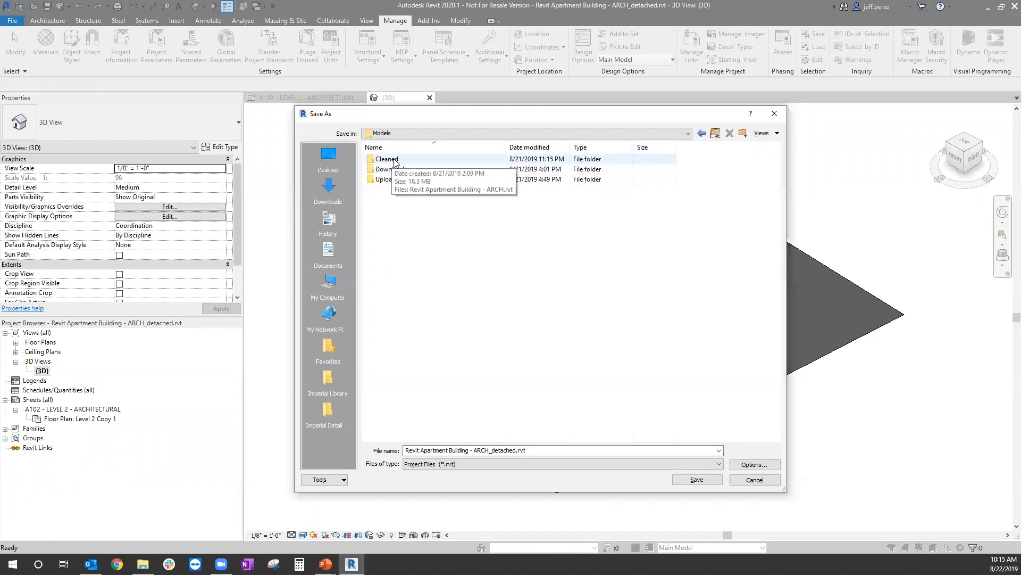
pyautogui.doubleClick(394, 160)
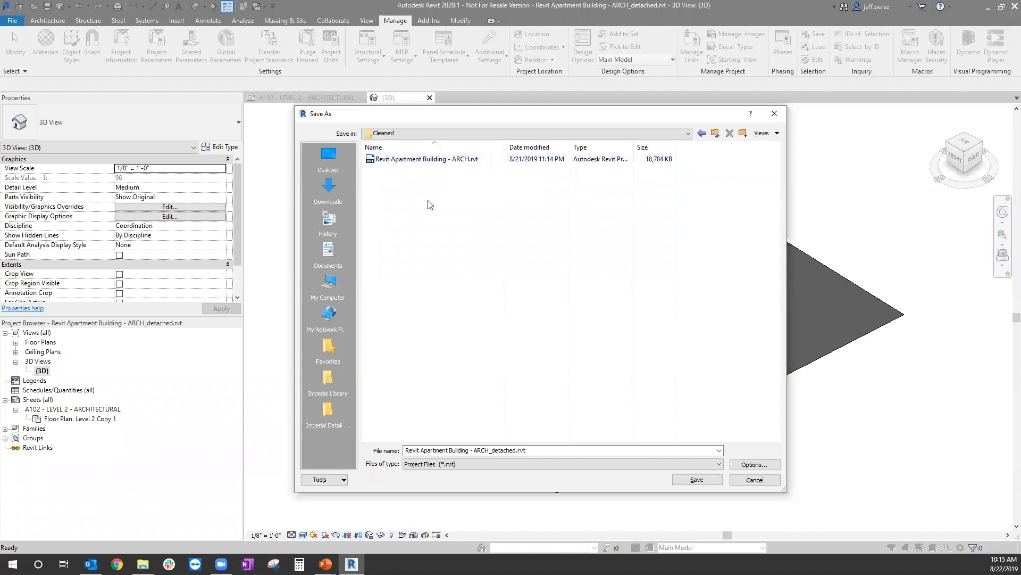
pyautogui.click(439, 159)
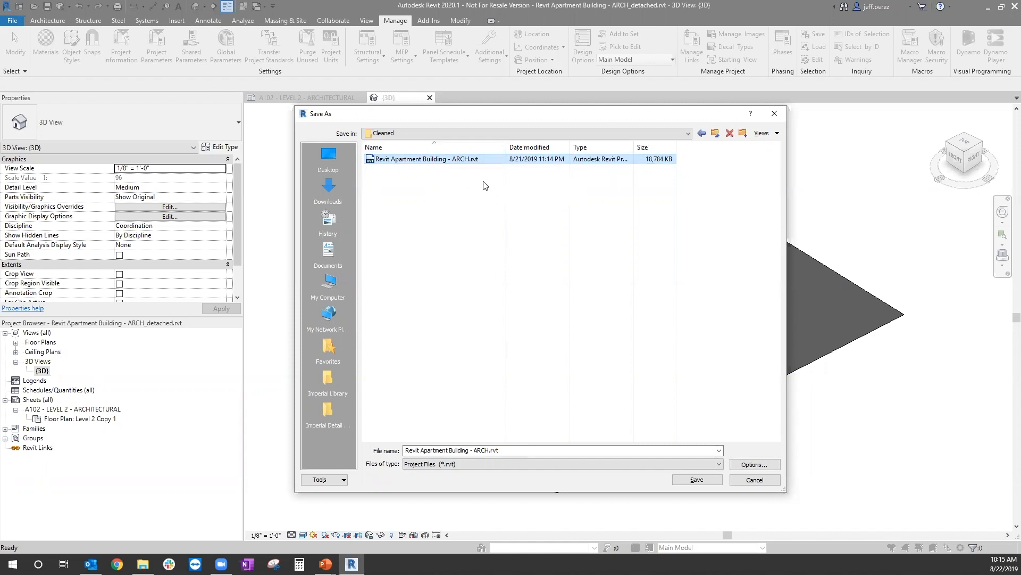
# Step: Set the maximum backups to 1 in the save options and save the project, replacing the existing file
pyautogui.click(759, 467)
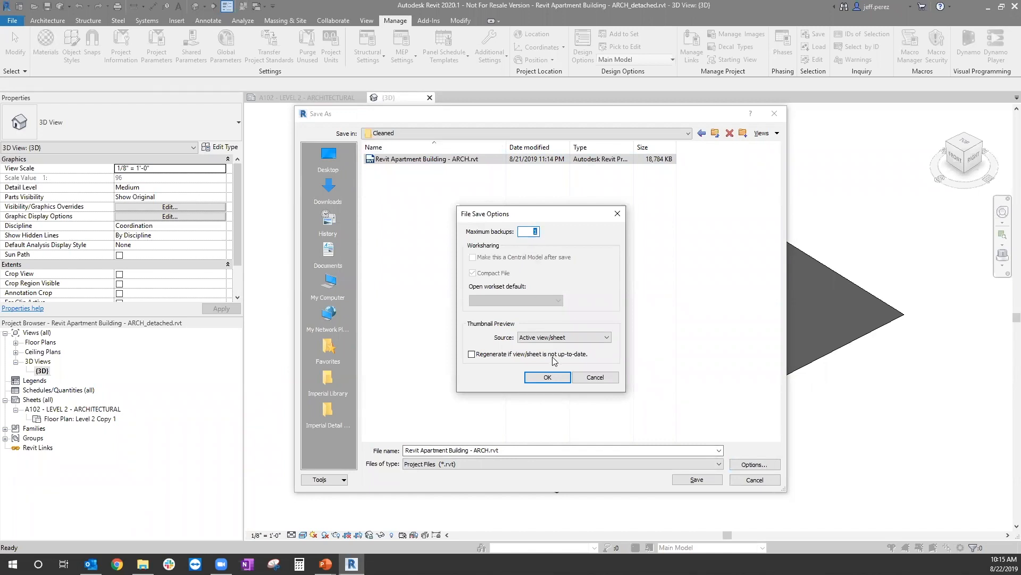
pyautogui.press('BackSpace')
pyautogui.write('1')
pyautogui.click(548, 377)
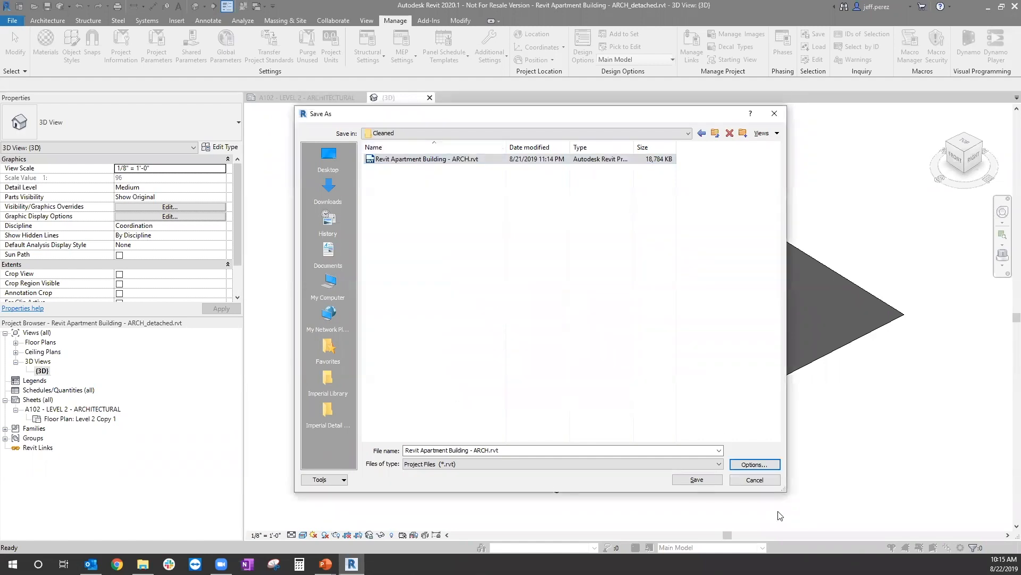
pyautogui.click(694, 481)
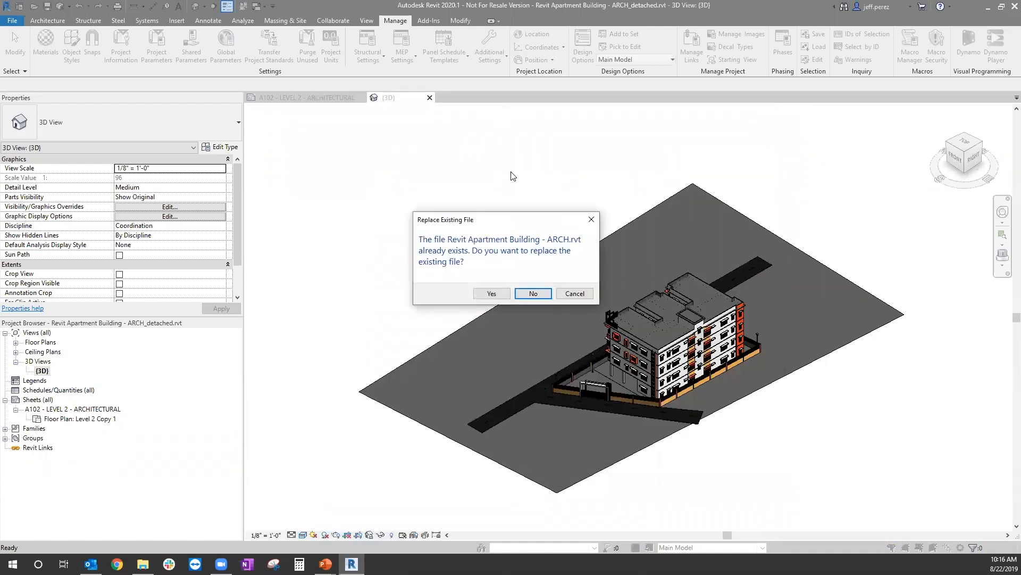
pyautogui.click(492, 294)
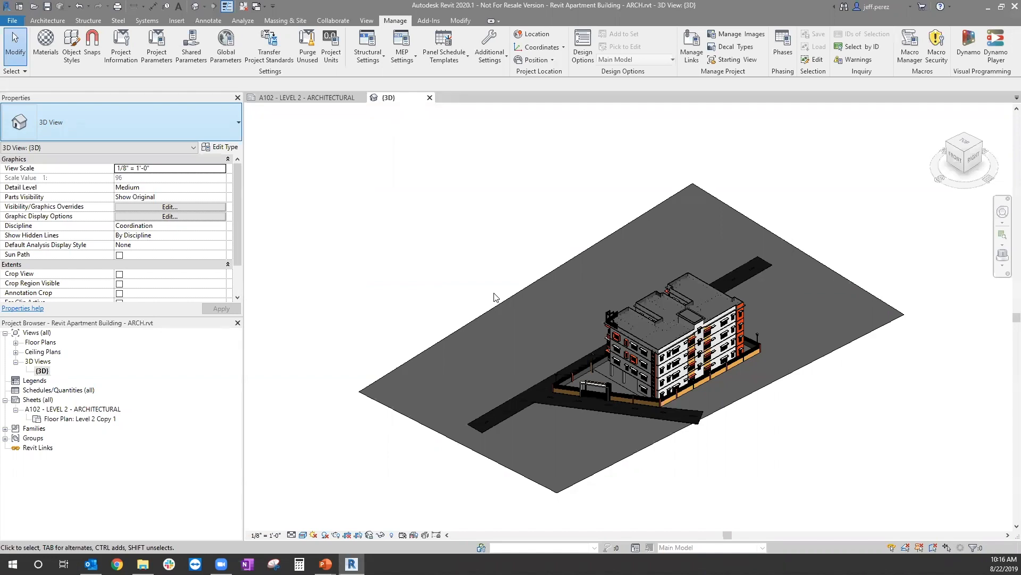
# Step: Close the cleaned project and delete the backup file Revit Apartment Building - ARCH.0001.rvt from the Cleaned folder
pyautogui.click(429, 97)
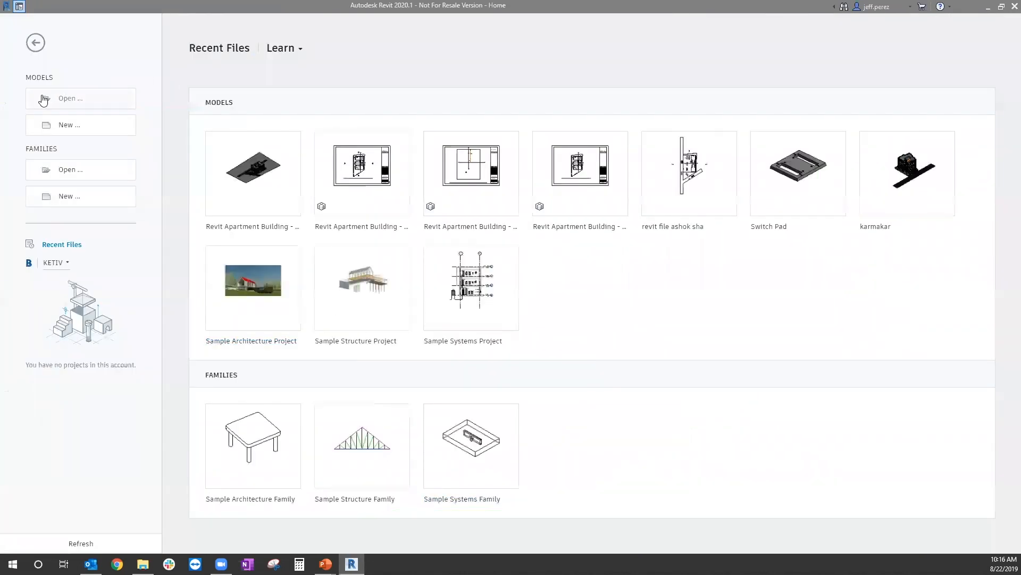
pyautogui.click(75, 99)
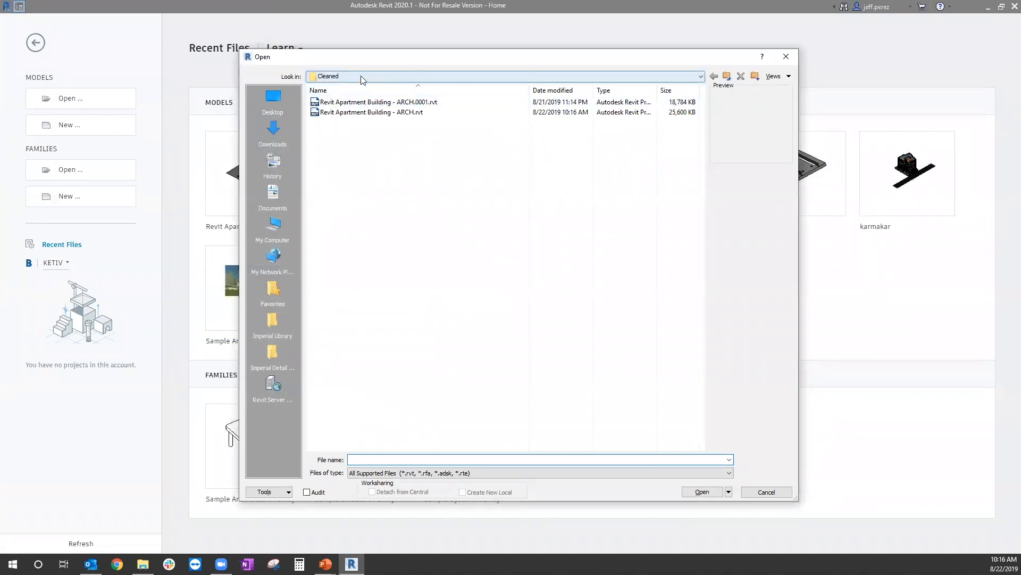
pyautogui.click(413, 102)
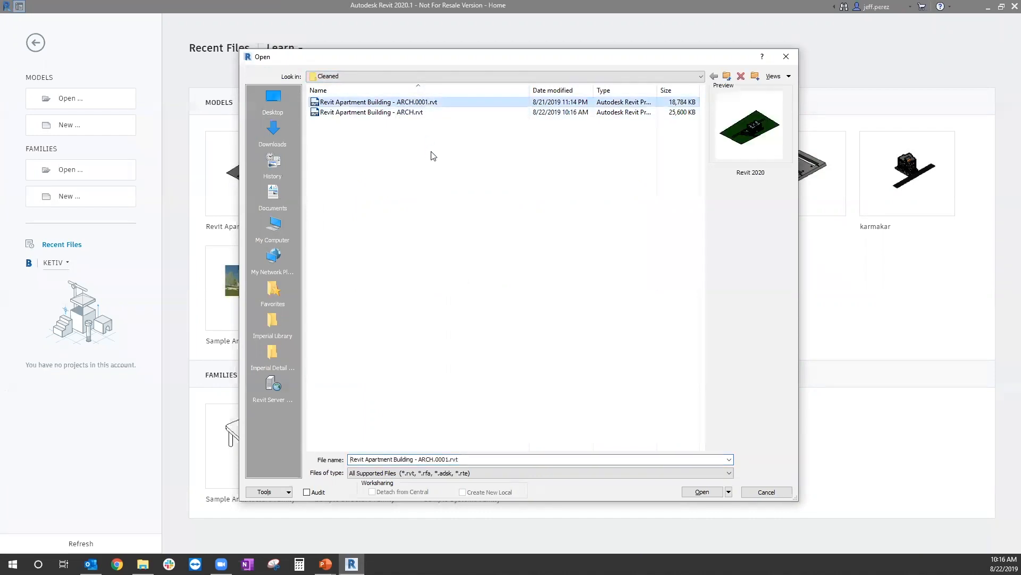
pyautogui.press('Delete')
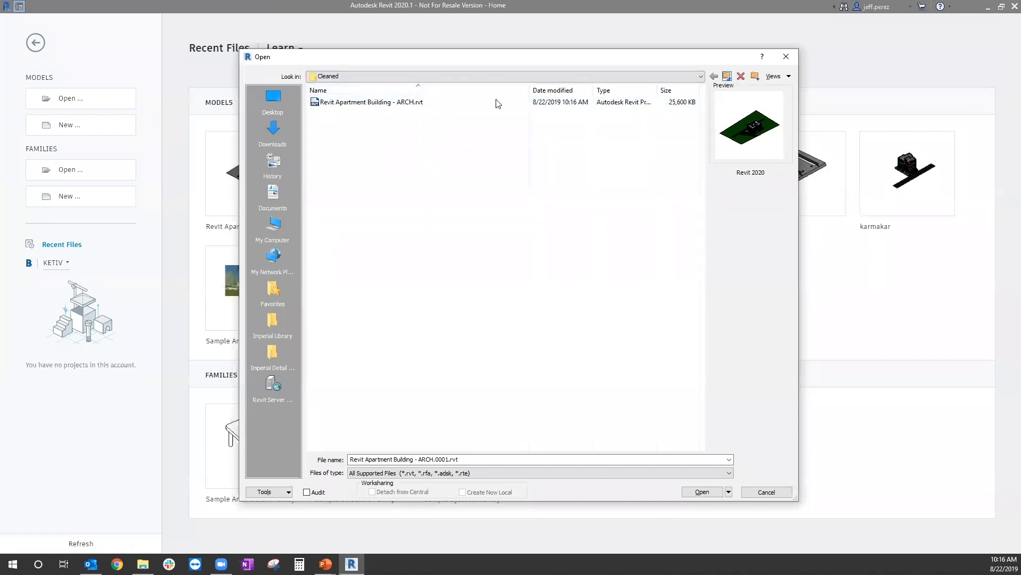
# Step: Open Revit Apartment Building - PLMG.rvt from the KETIV - AVA folder, overwriting the existing local copy and ignoring the unresolved reference
pyautogui.click(728, 76)
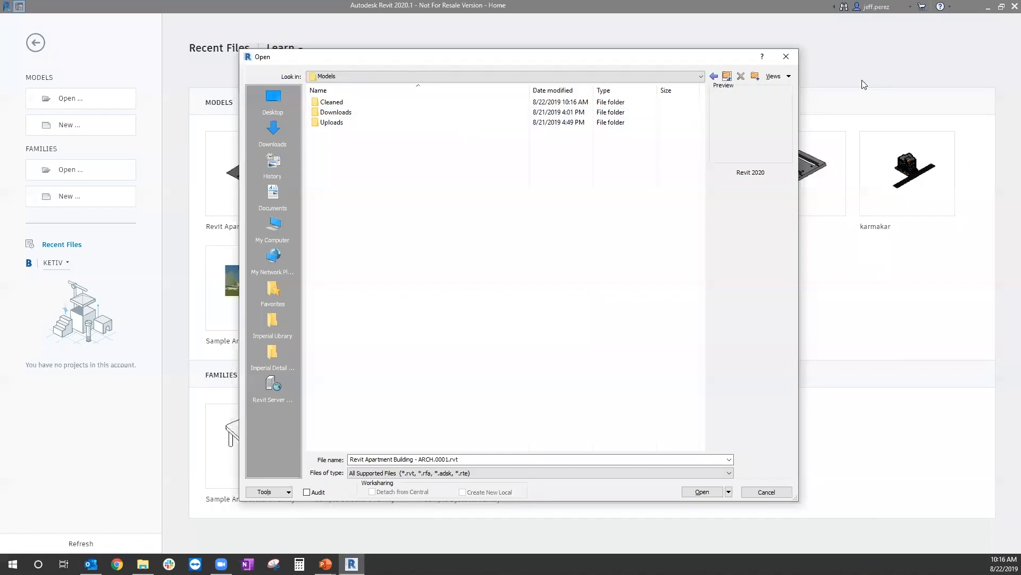
pyautogui.click(727, 76)
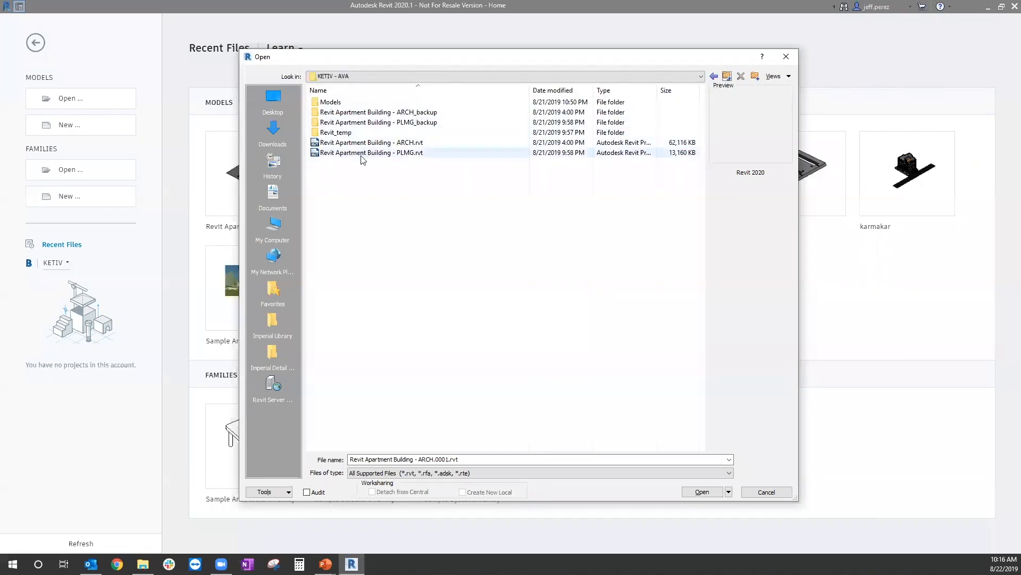
pyautogui.click(410, 154)
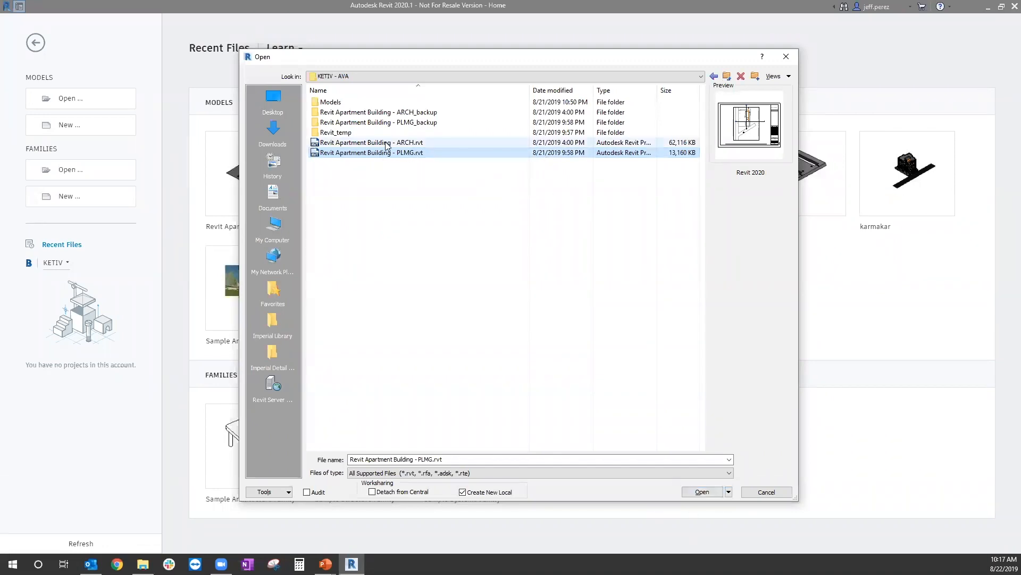
pyautogui.click(702, 491)
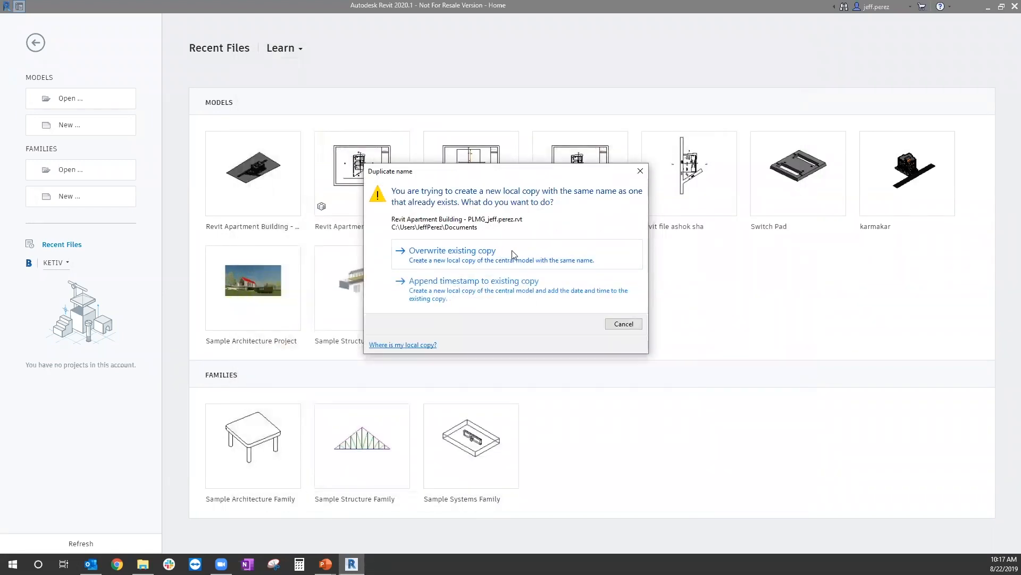
pyautogui.click(504, 257)
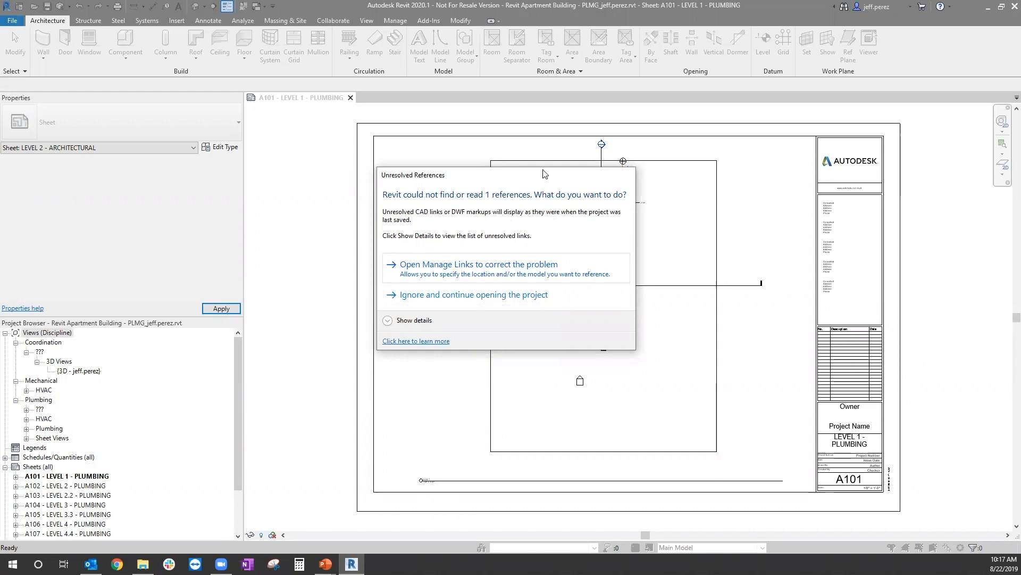
pyautogui.moveTo(550, 173); pyautogui.dragTo(587, 175)
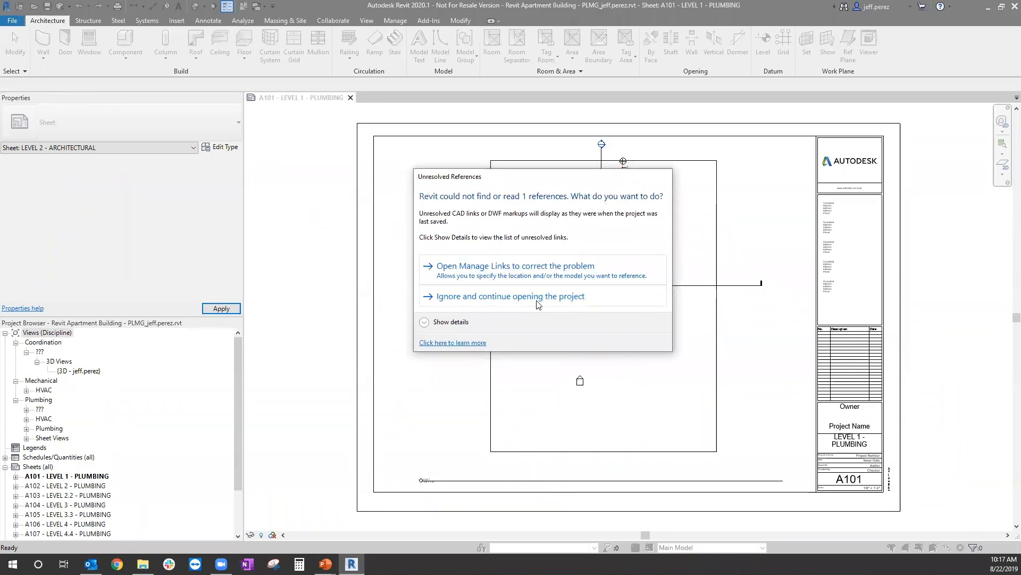
pyautogui.click(587, 298)
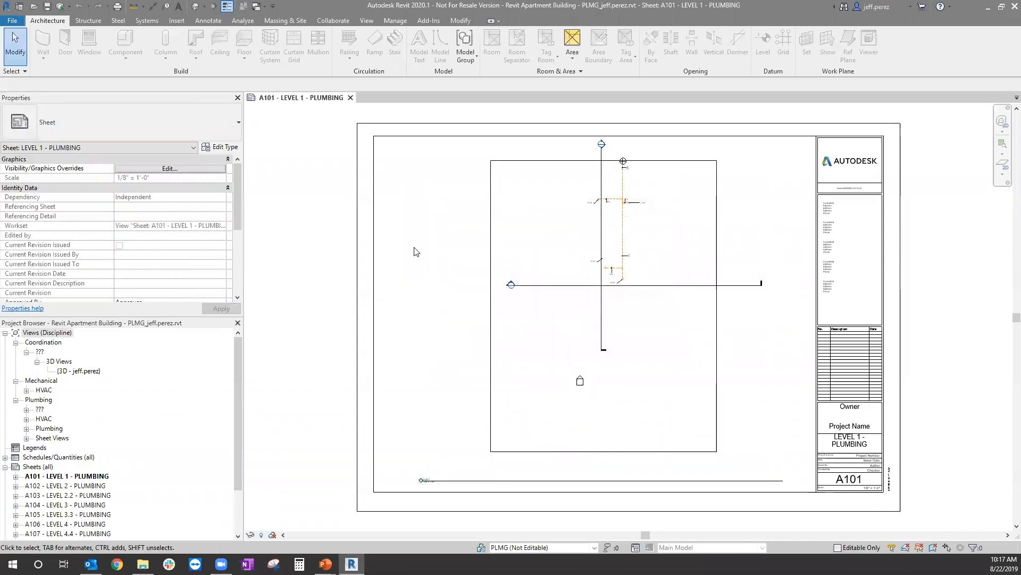
# Step: Locate the Revit Apartment Building - ARCH.rvt link in the project browser and view its available link actions
pyautogui.click(403, 22)
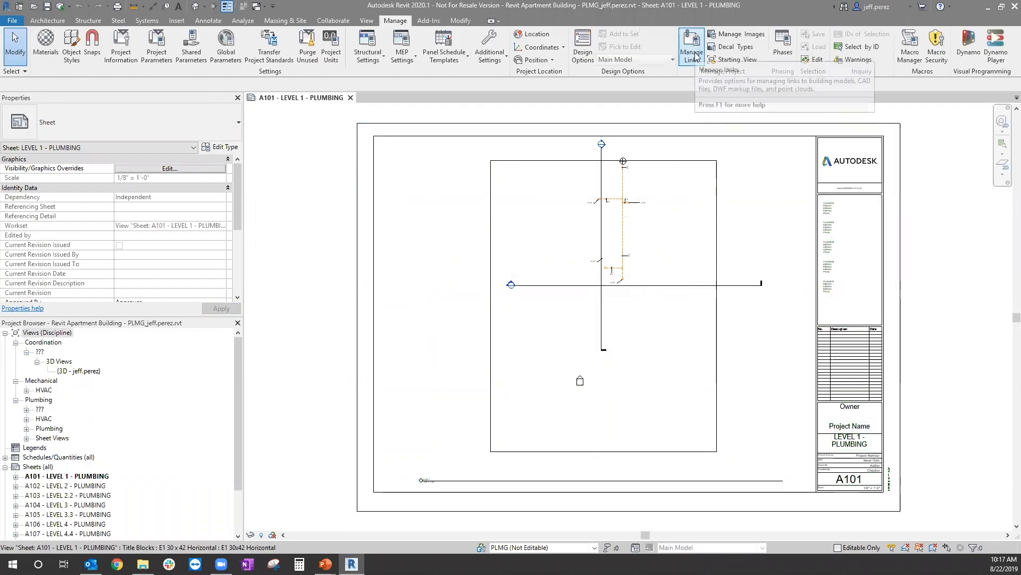
pyautogui.moveTo(238, 348); pyautogui.dragTo(239, 408)
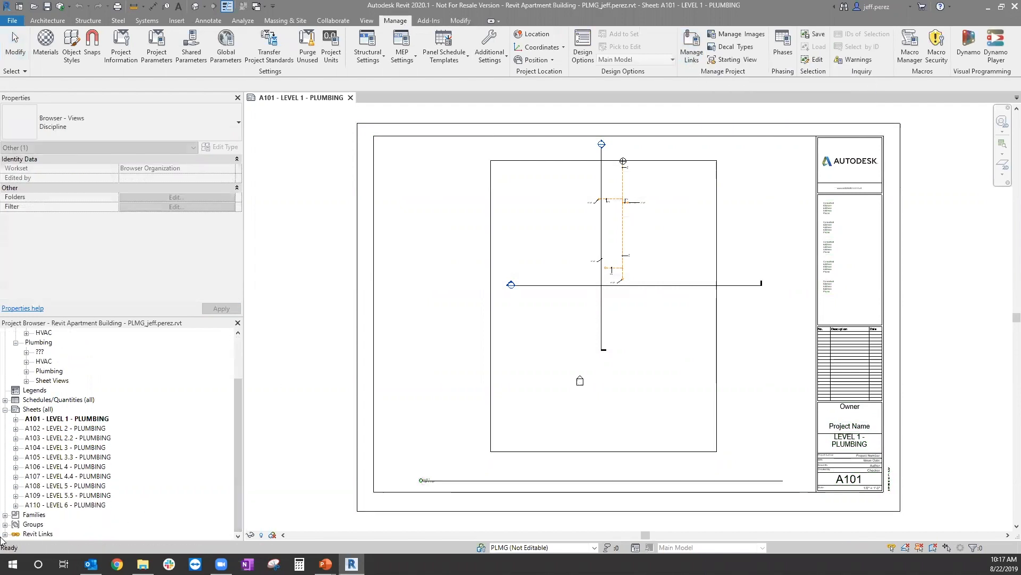
pyautogui.click(5, 534)
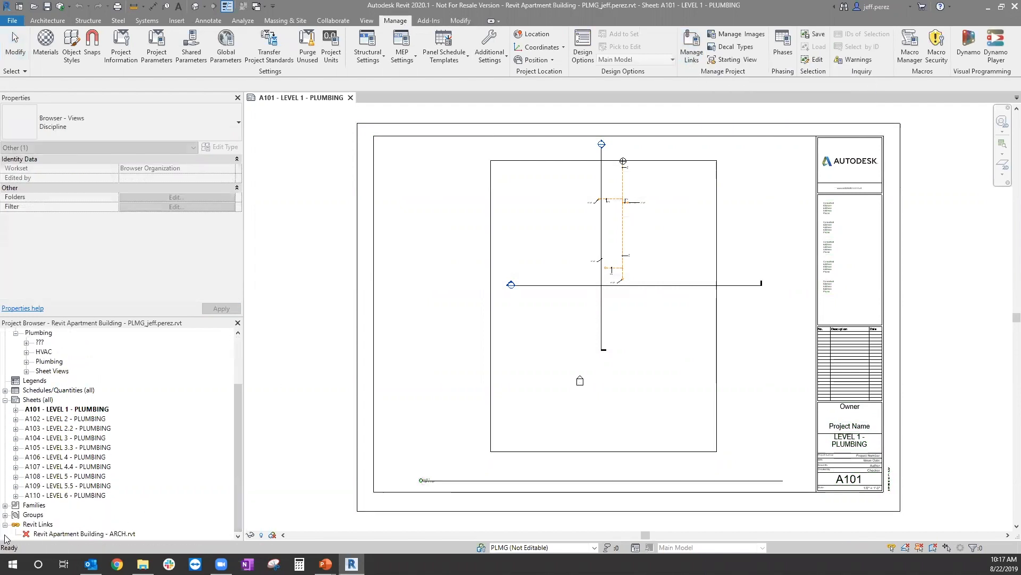
pyautogui.rightClick(55, 534)
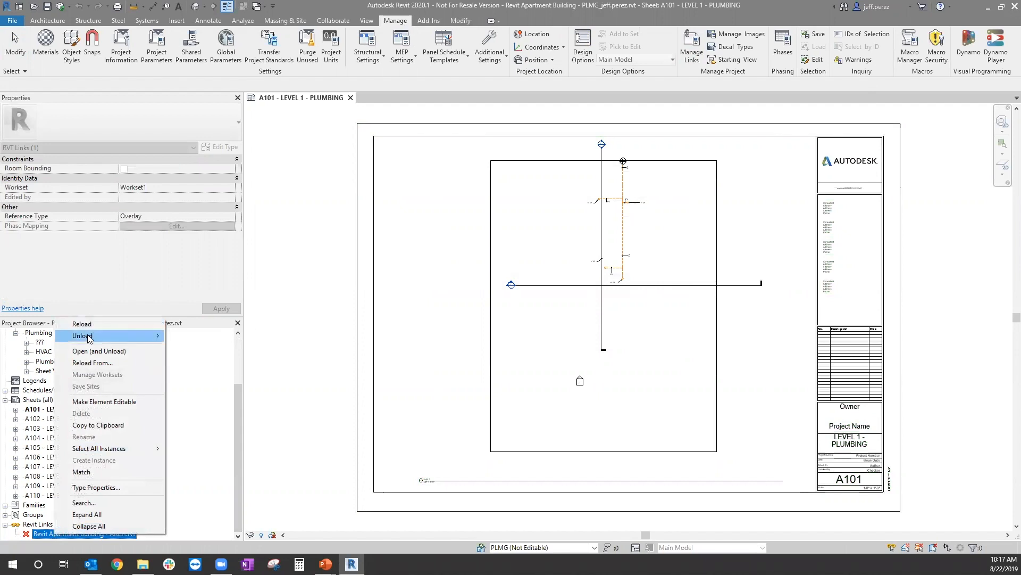
pyautogui.click(237, 433)
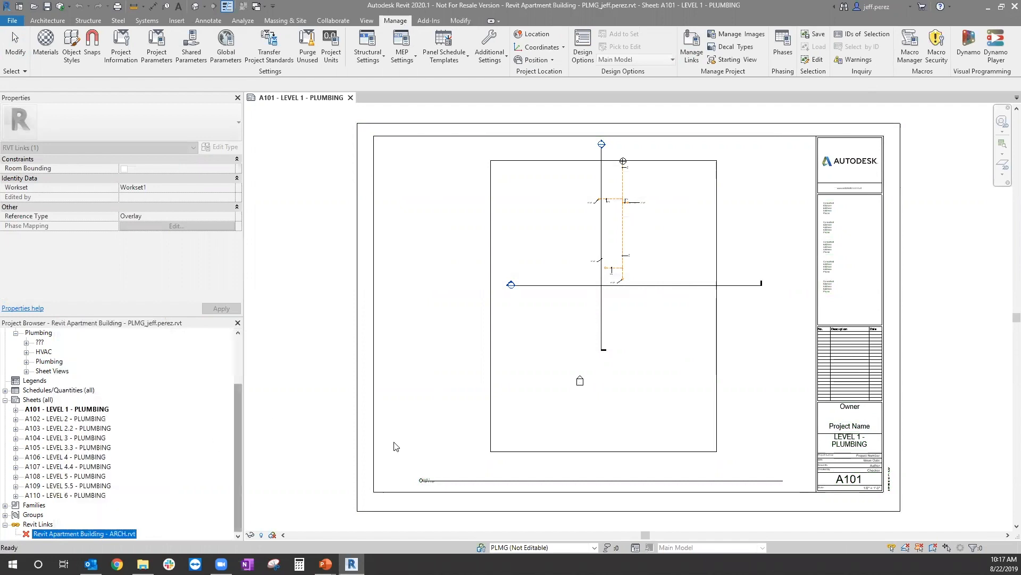
# Step: Remove the missing Revit Apartment Building - ARCH.rvt link from the plumbing project through Manage Links
pyautogui.click(698, 47)
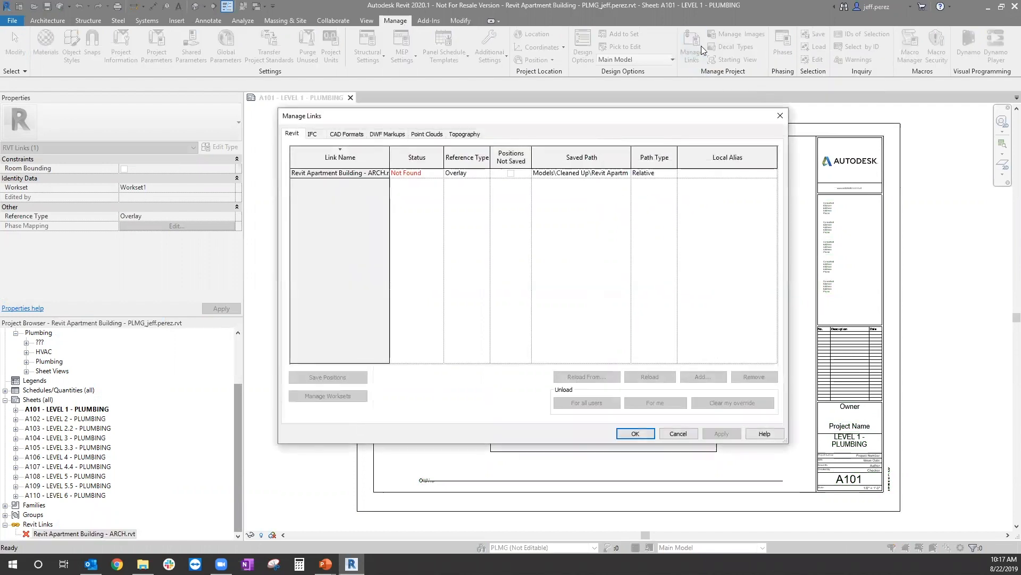
pyautogui.click(379, 175)
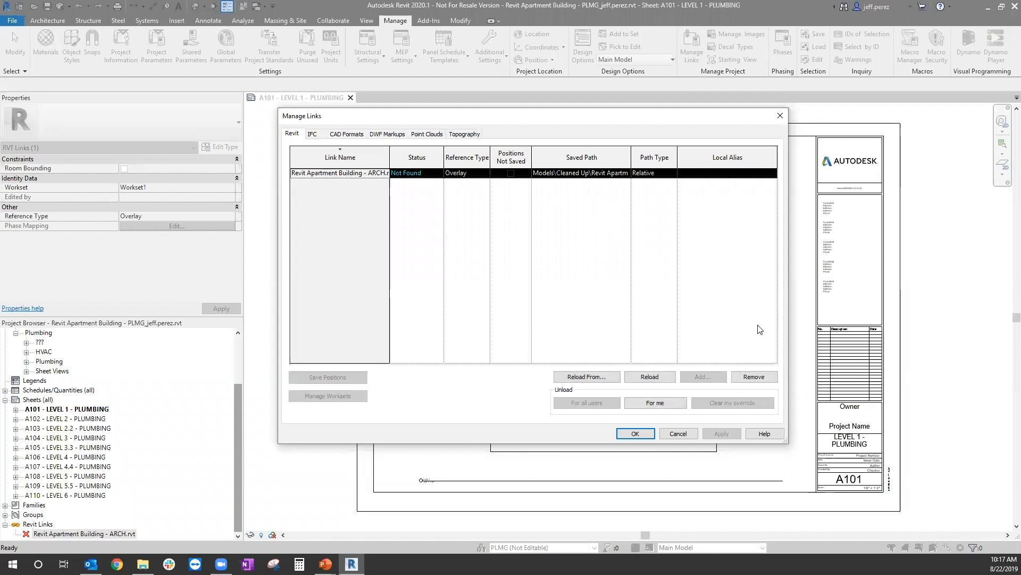
pyautogui.click(755, 377)
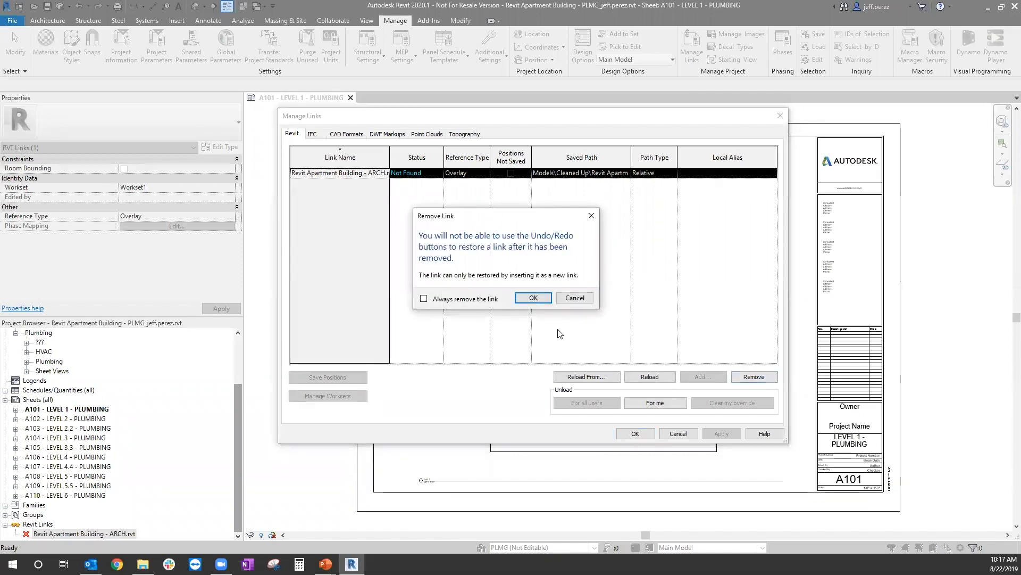
pyautogui.click(543, 298)
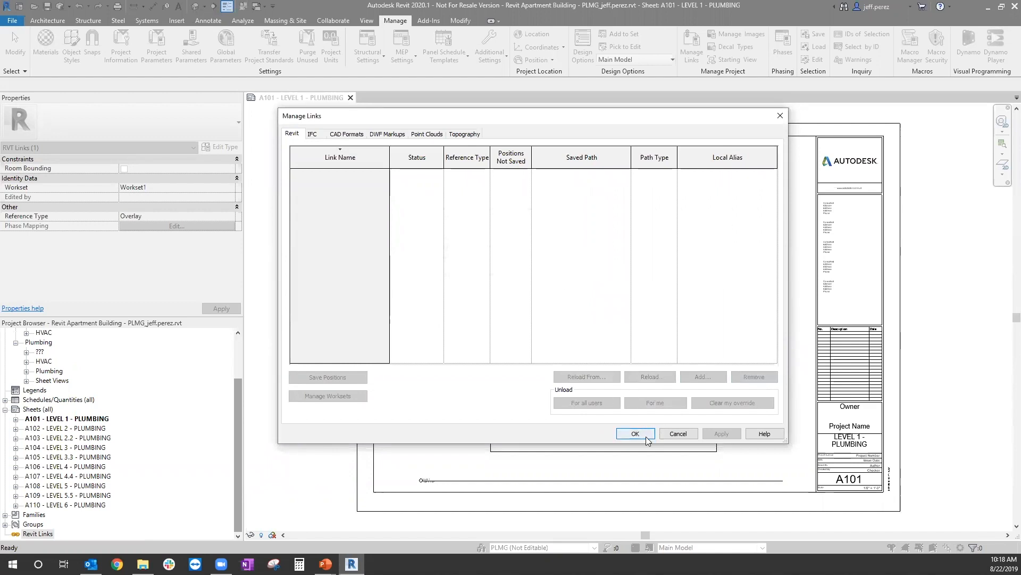
pyautogui.click(646, 434)
# Step: In the plumbing project's 3D view, link Revit Apartment Building - ARCH.rvt from the Models\Cleaned folder with Auto - Origin to Origin positioning
pyautogui.scroll(1, 112, 430)
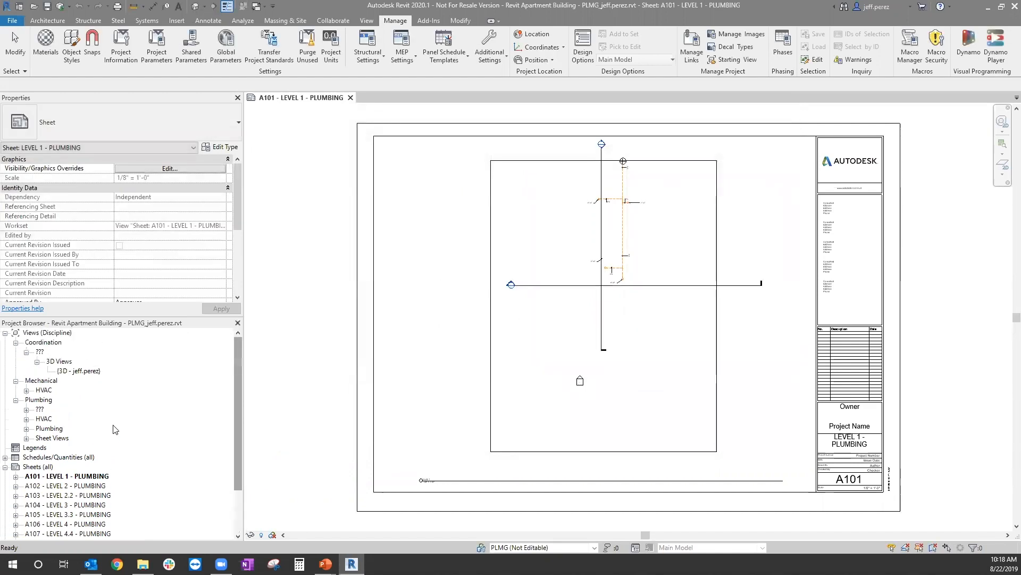
pyautogui.doubleClick(80, 371)
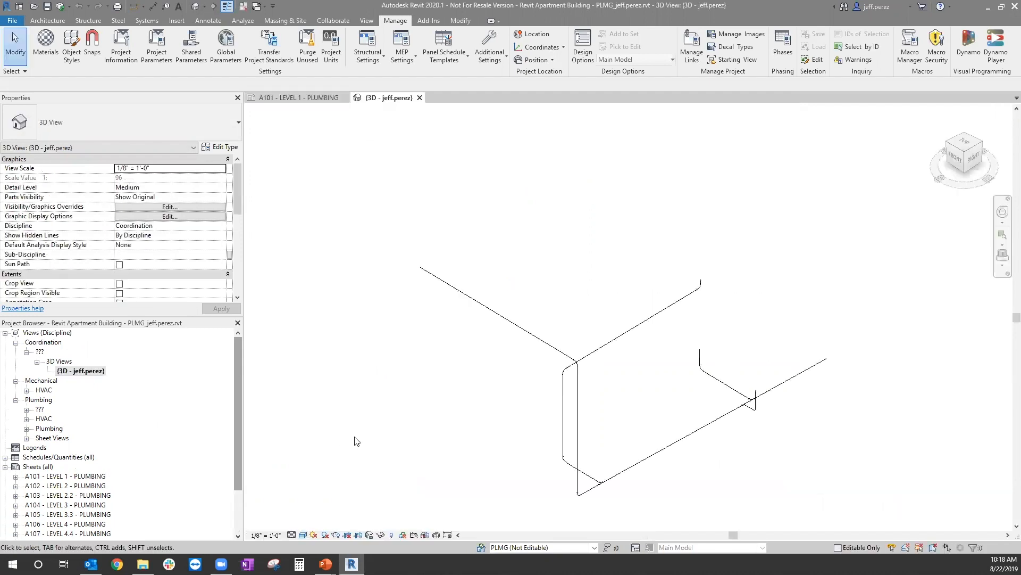
pyautogui.click(688, 57)
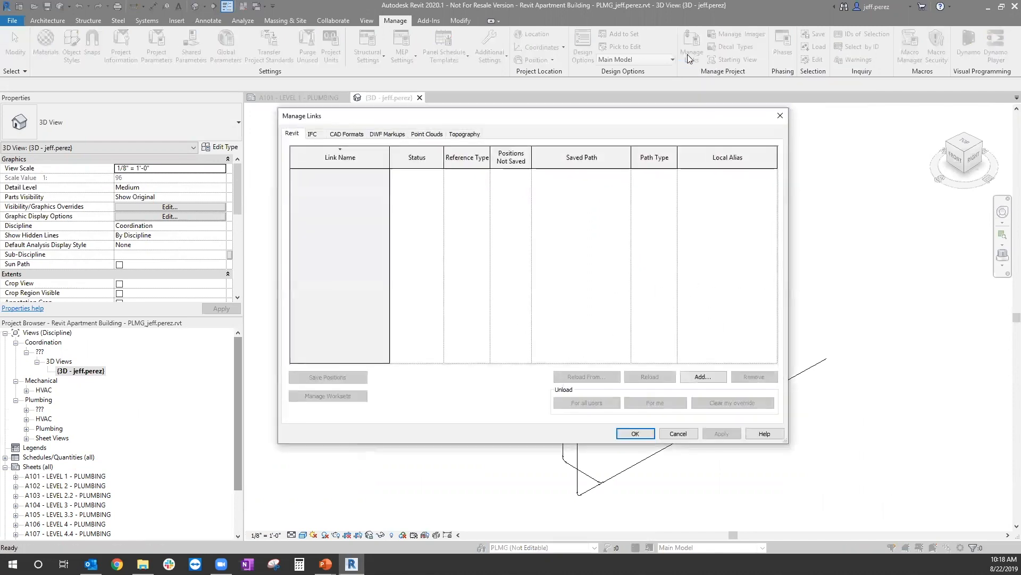
pyautogui.moveTo(682, 119); pyautogui.dragTo(682, 123)
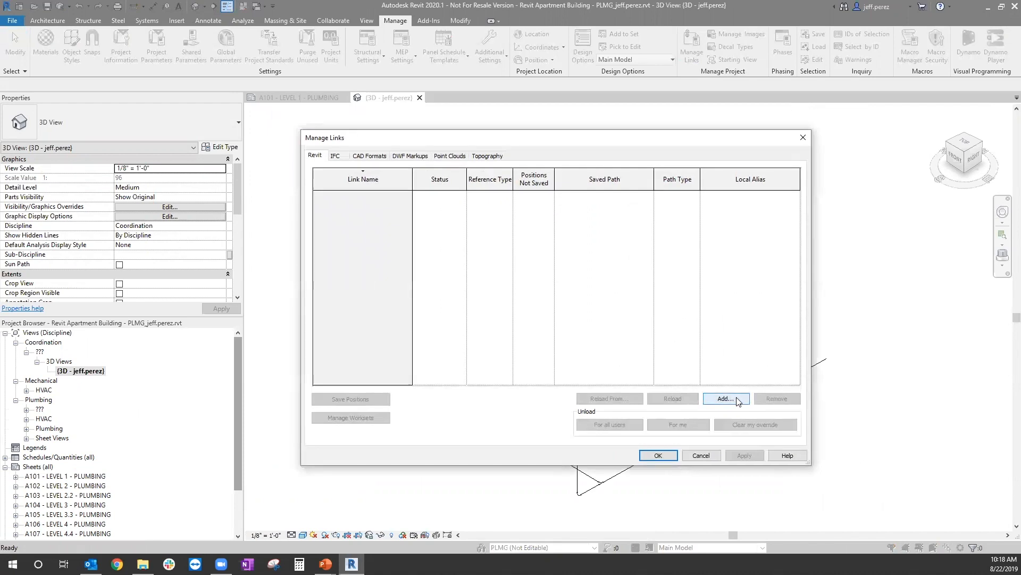
pyautogui.click(738, 400)
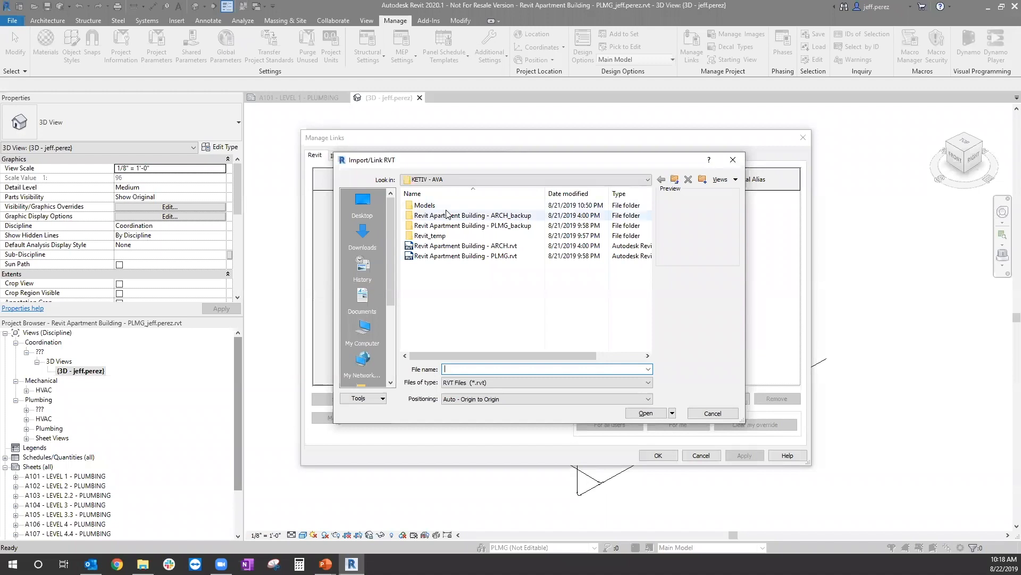
pyautogui.doubleClick(425, 205)
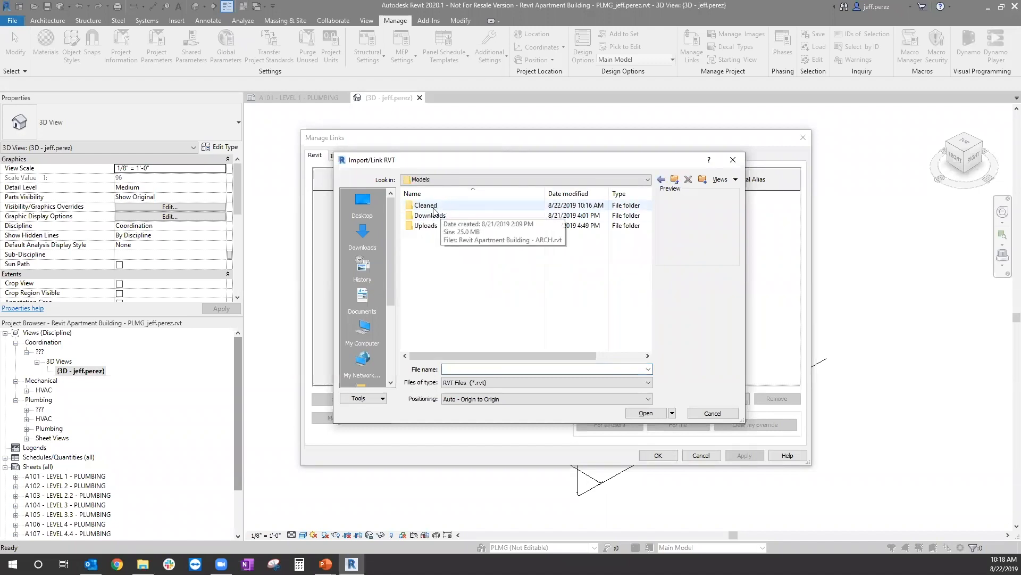
pyautogui.doubleClick(439, 205)
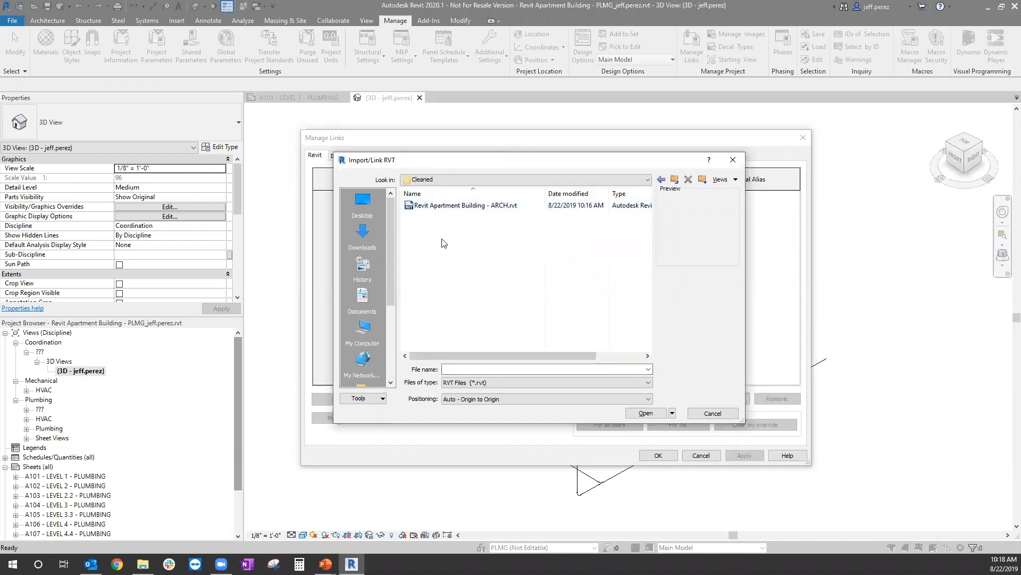
pyautogui.click(466, 206)
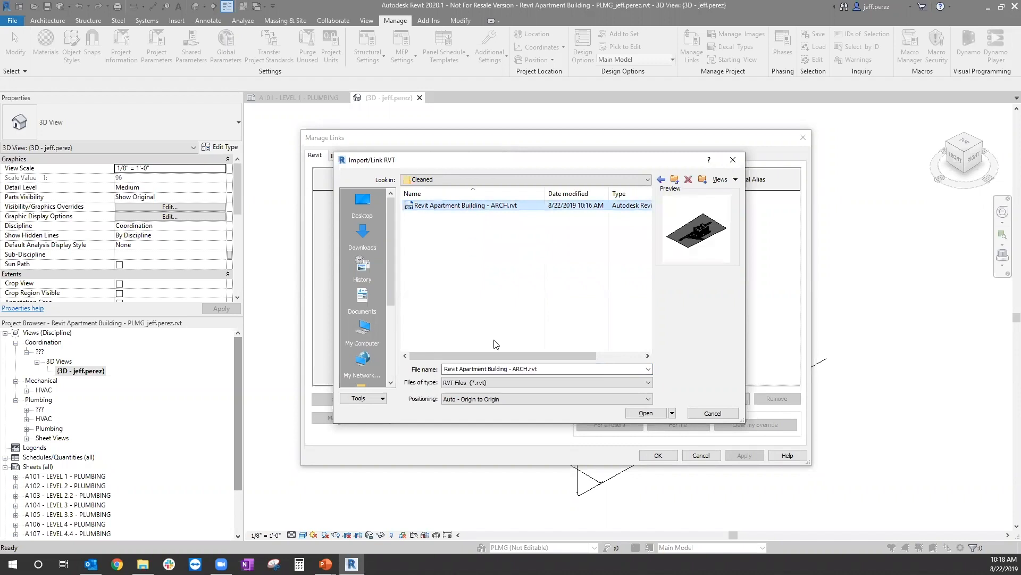
pyautogui.click(511, 400)
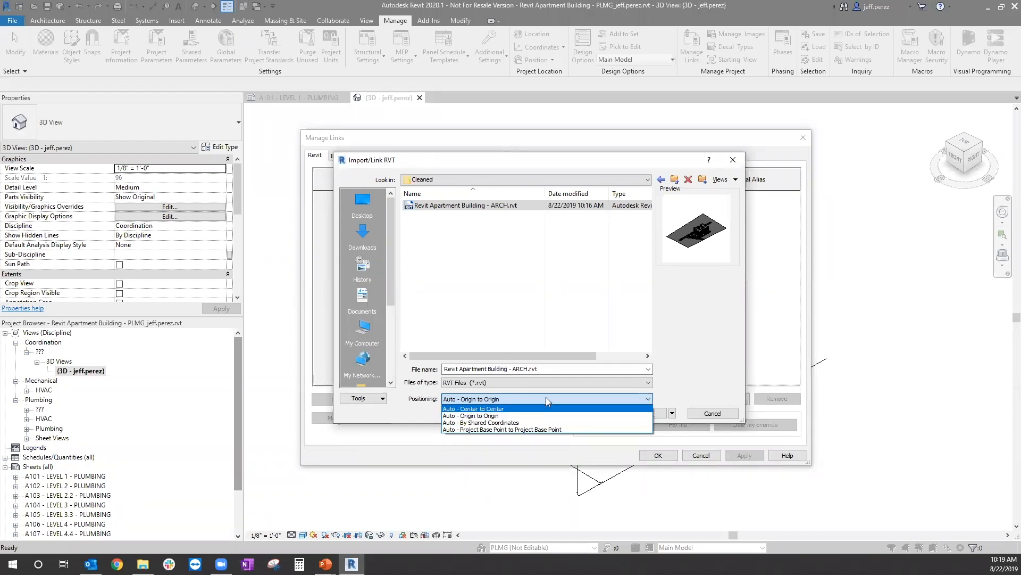
pyautogui.click(499, 416)
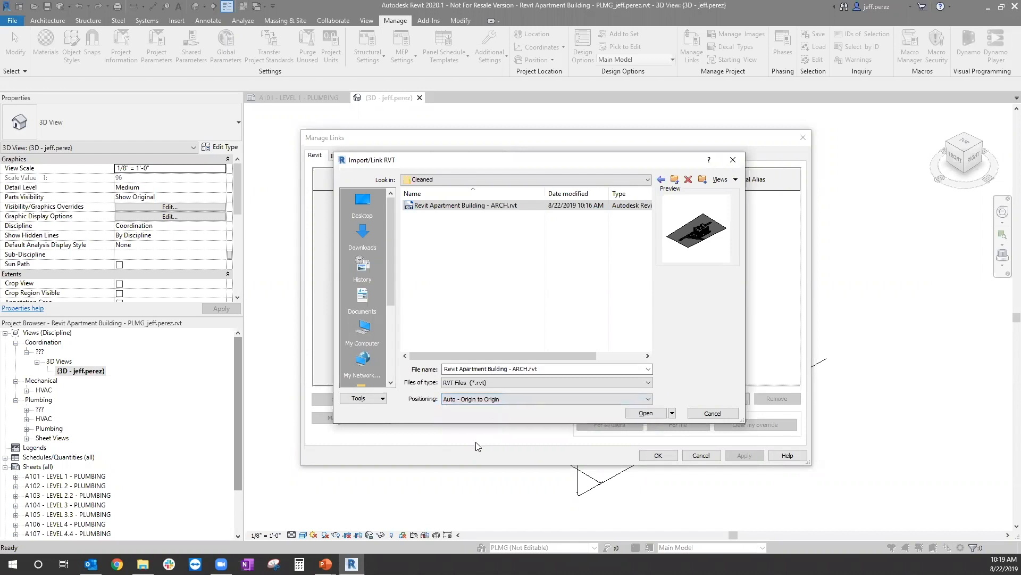
pyautogui.click(651, 413)
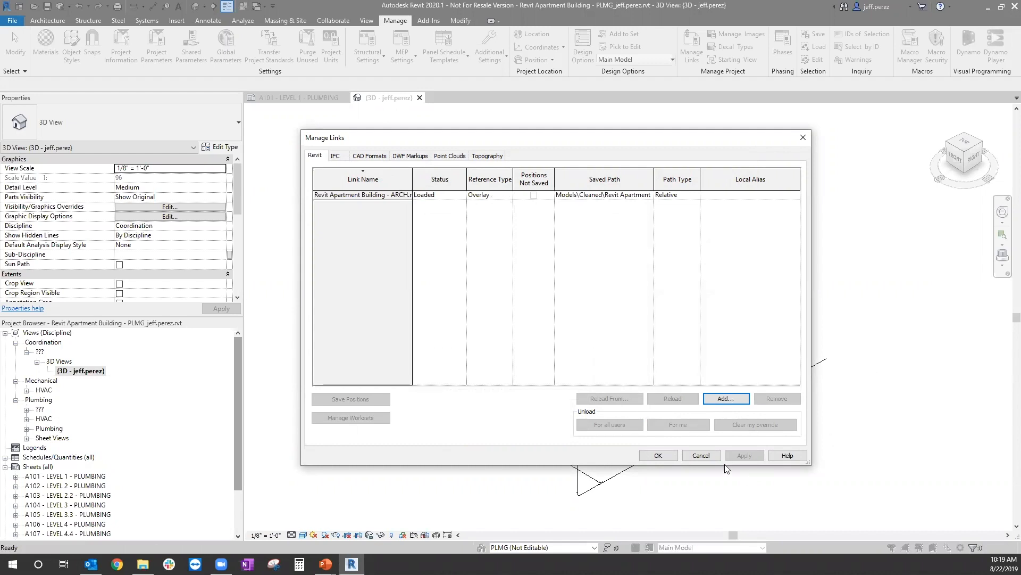
pyautogui.click(664, 455)
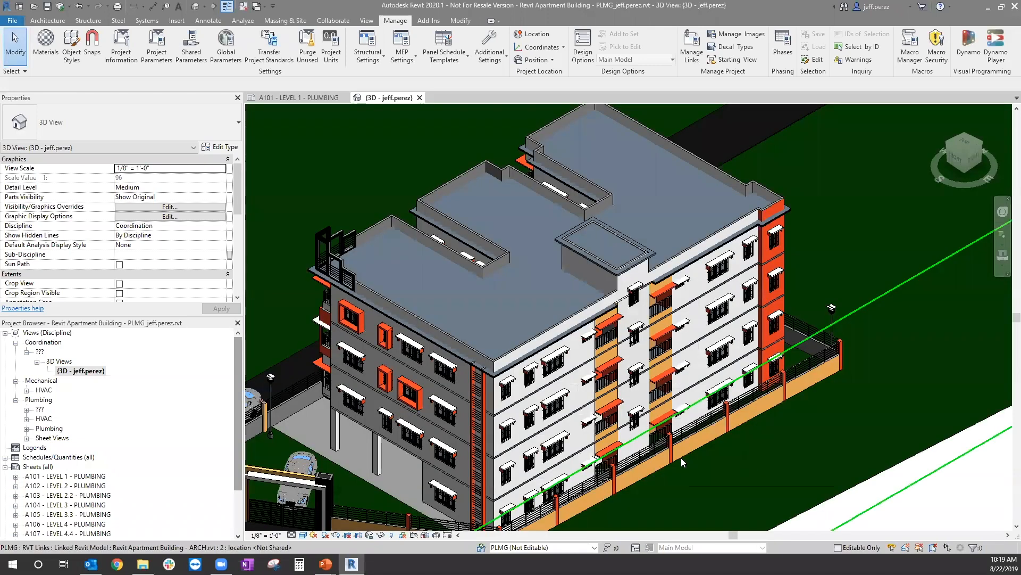
# Step: Turn on Underlay for the Revit Apartment Building - ARCH.rvt link in the 3D view's visibility/graphic overrides
pyautogui.scroll(-6, 772, 348)
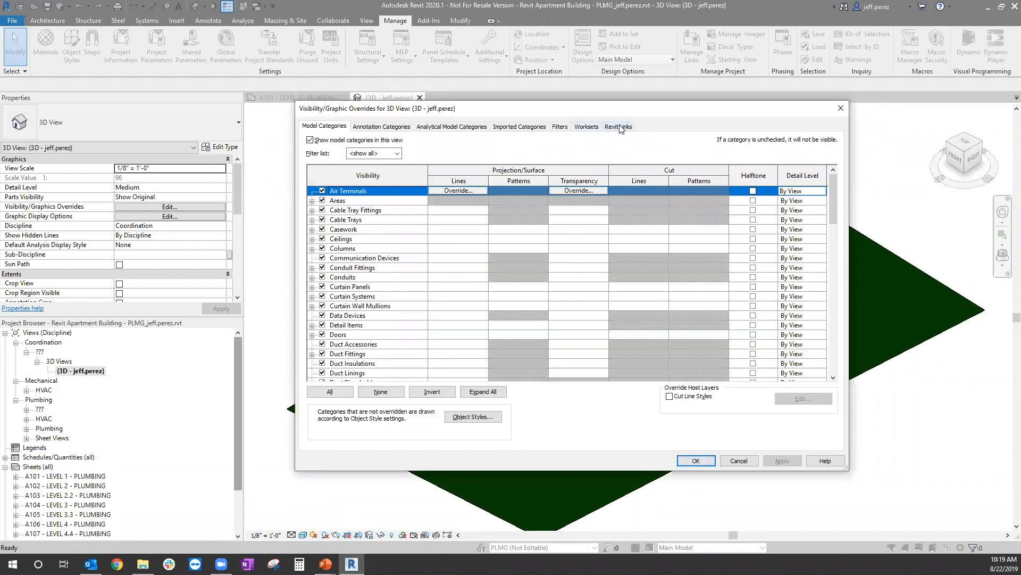
pyautogui.click(619, 127)
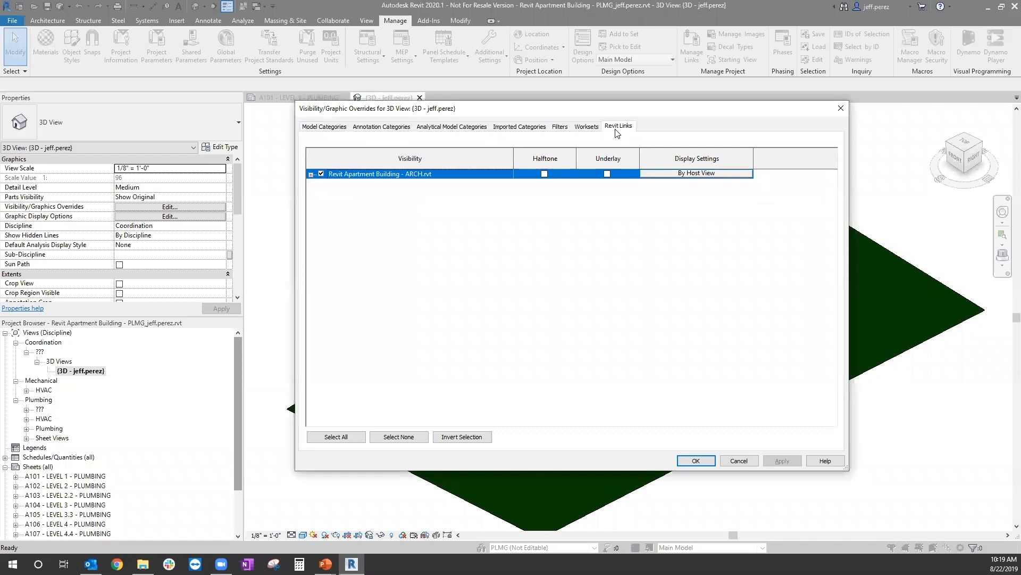
pyautogui.click(609, 174)
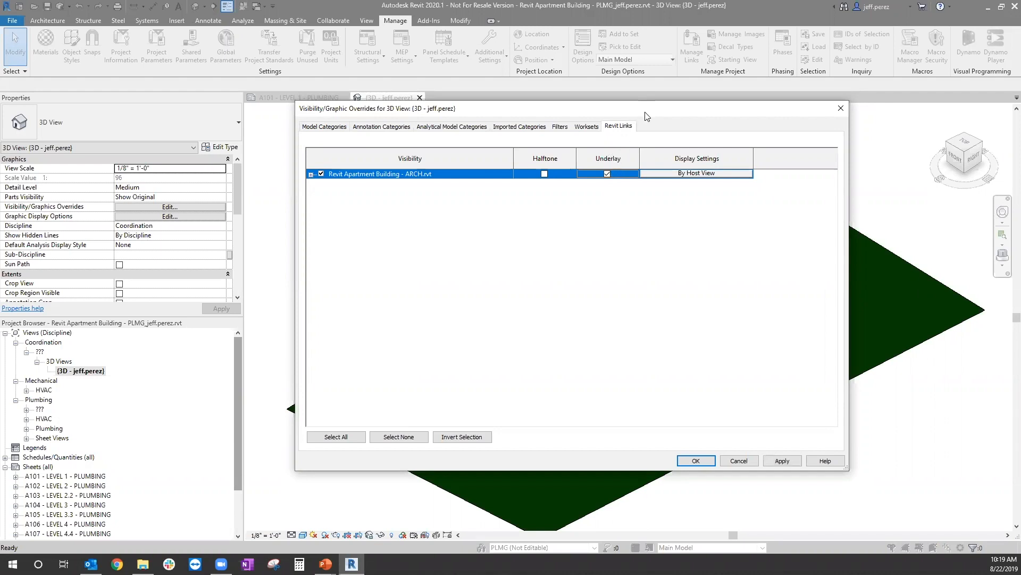
pyautogui.moveTo(645, 113); pyautogui.dragTo(647, 136)
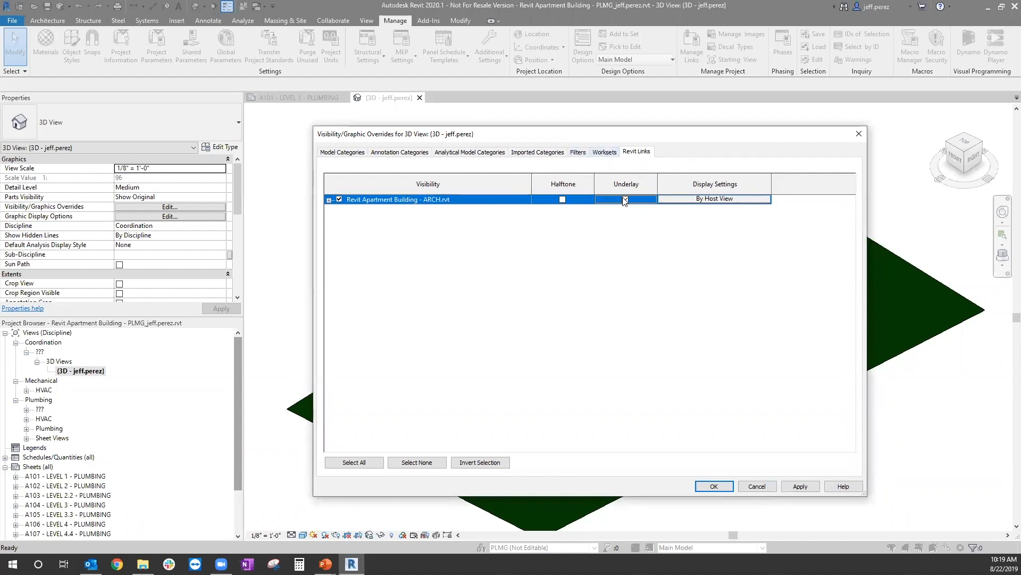
pyautogui.click(800, 485)
pyautogui.click(714, 486)
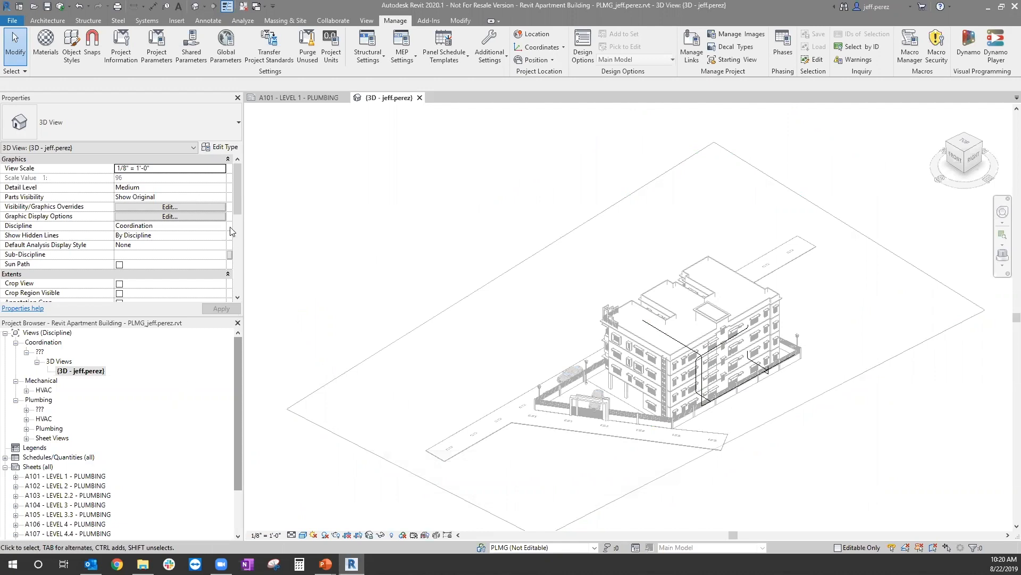
# Step: Assign the JP 2020 Template - PLBG (All Piping) view template to the 3D view and set its detail level to Fine
pyautogui.scroll(-3, 232, 233)
pyautogui.scroll(-2, 215, 233)
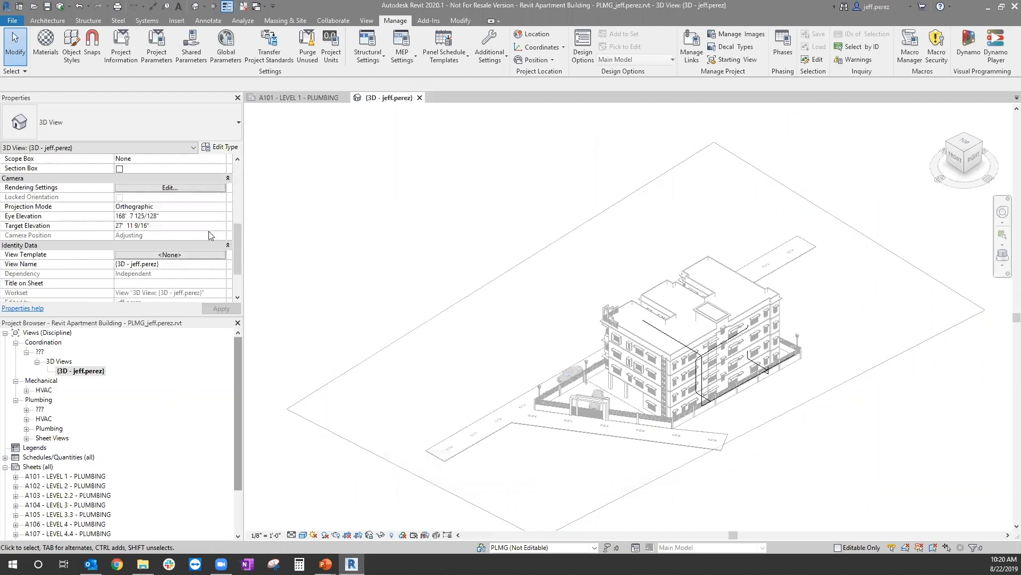
pyautogui.click(179, 256)
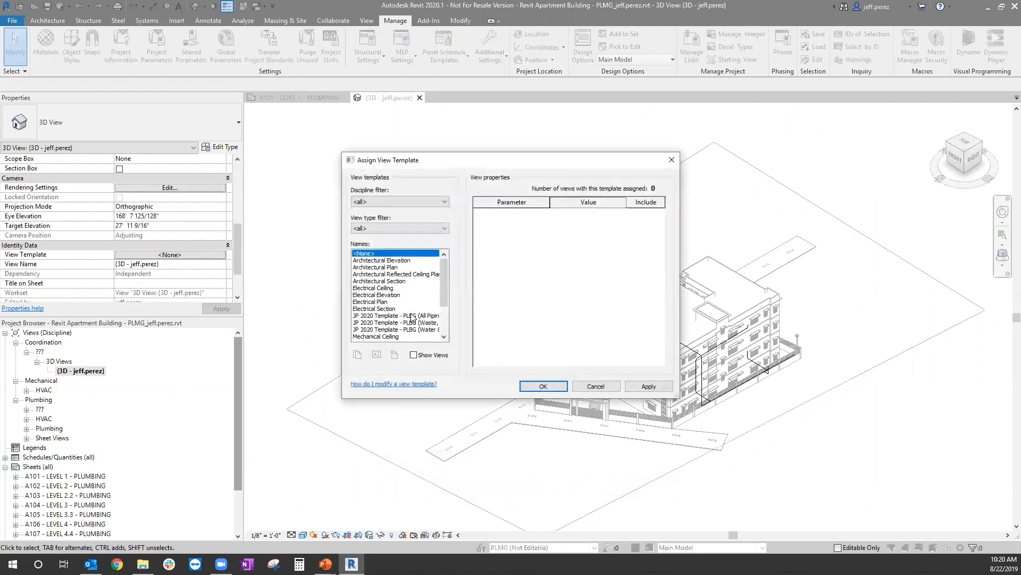
pyautogui.click(542, 386)
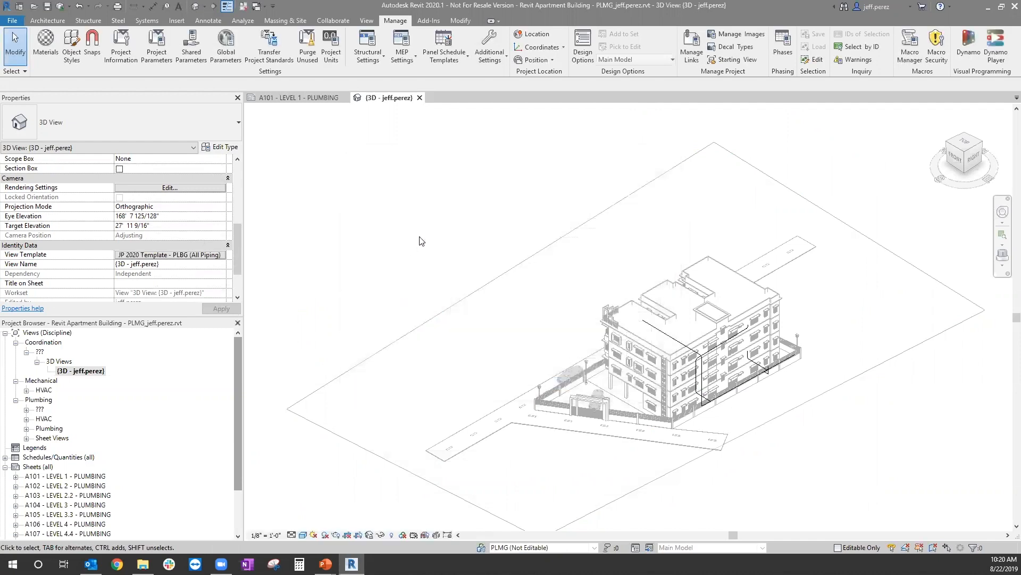
pyautogui.click(292, 535)
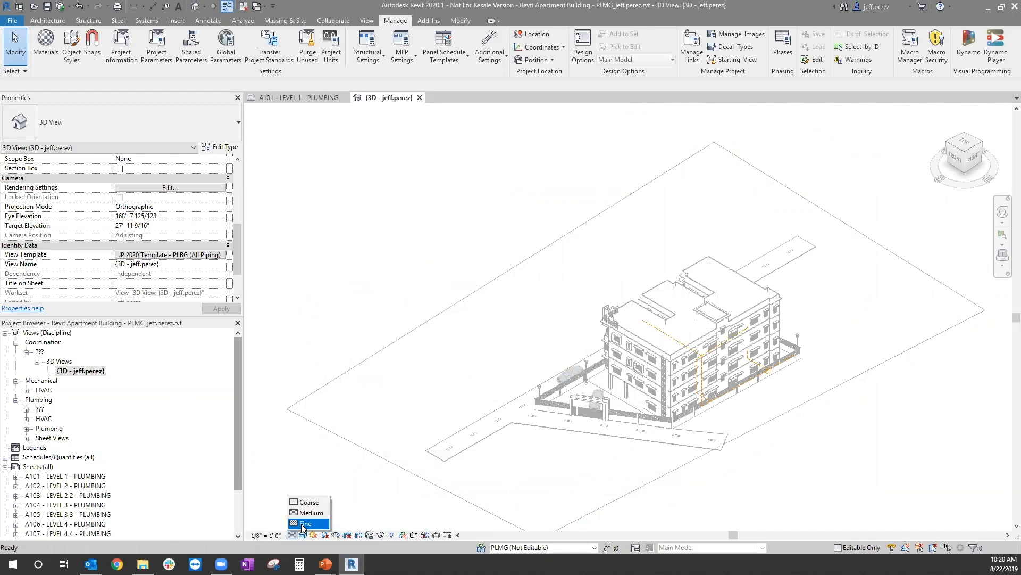
pyautogui.click(305, 524)
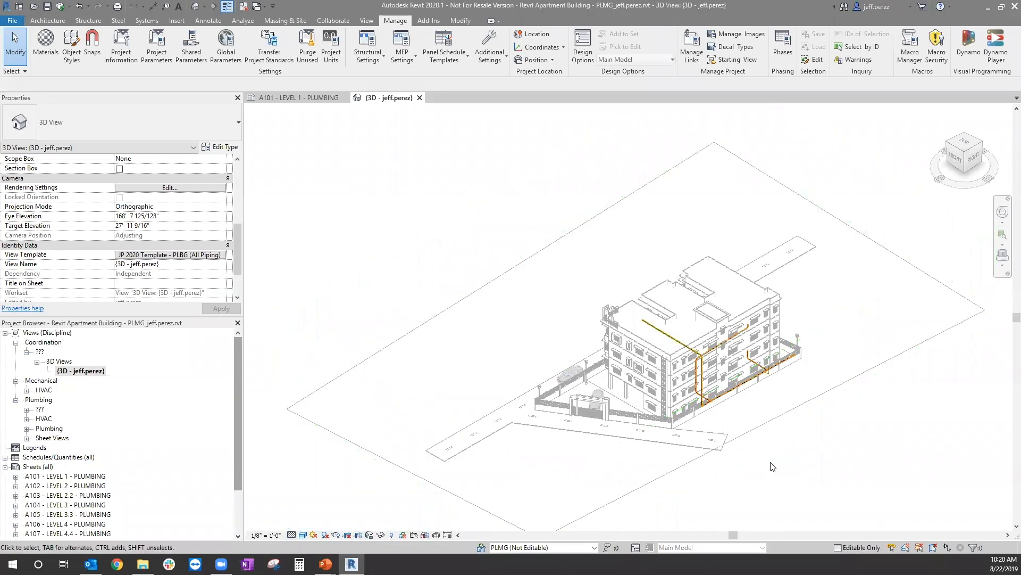
# Step: Review the linked architectural background on sheet A101 - LEVEL 1 - PLUMBING and close the 3D view
pyautogui.scroll(-2, 213, 394)
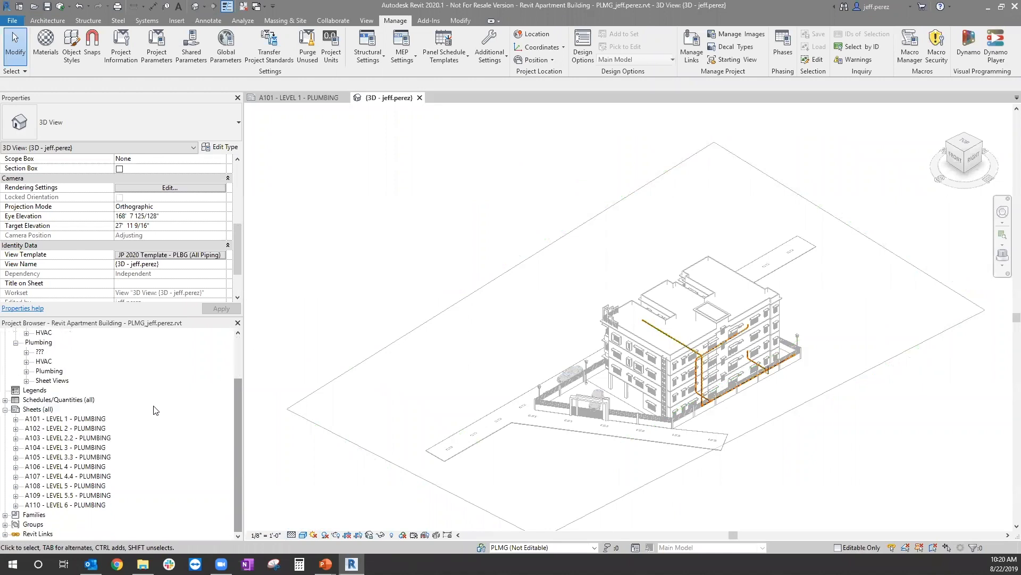
pyautogui.doubleClick(90, 419)
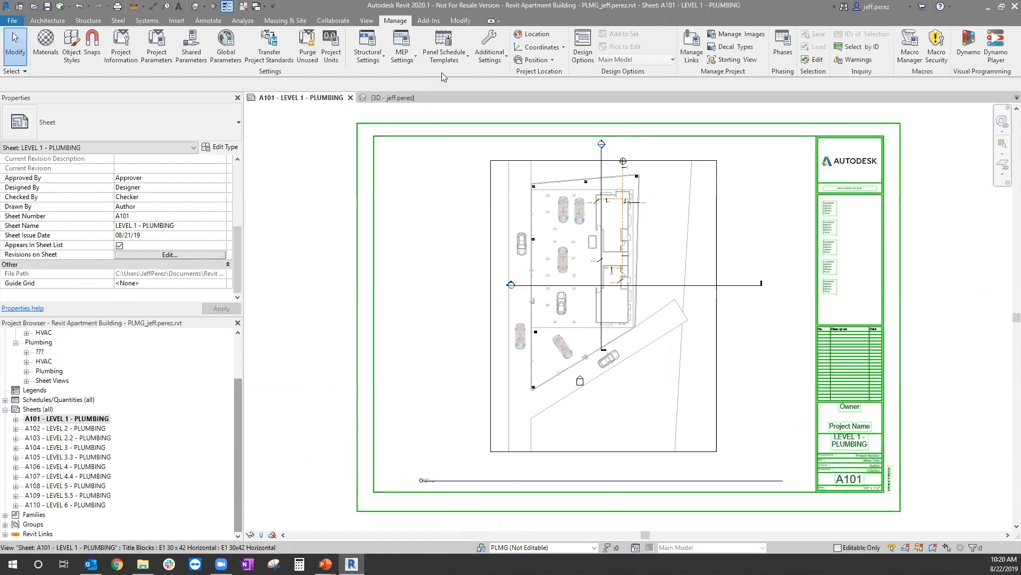
pyautogui.click(407, 98)
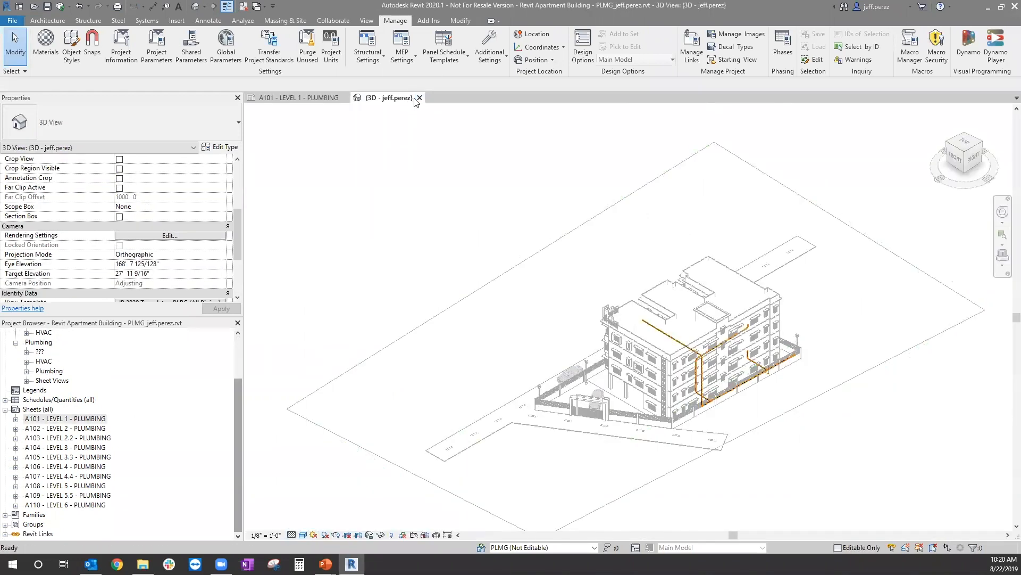
pyautogui.click(418, 98)
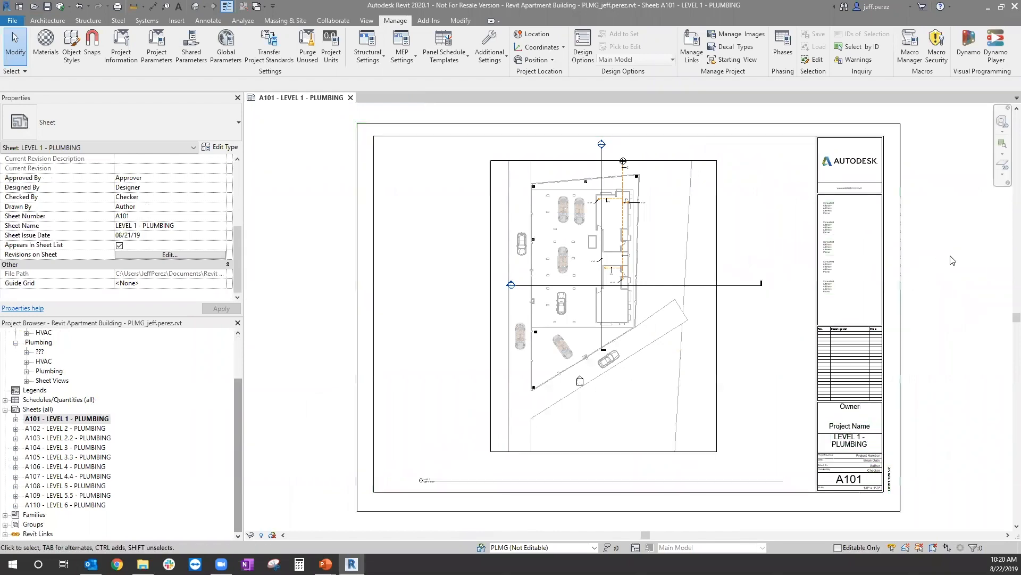
# Step: Open Revit Apartment Building - ARCH.rvt from the Cleaned folder, accepting the link unload, and display sheet A102 - LEVEL 2 - ARCHITECTURAL
pyautogui.click(49, 9)
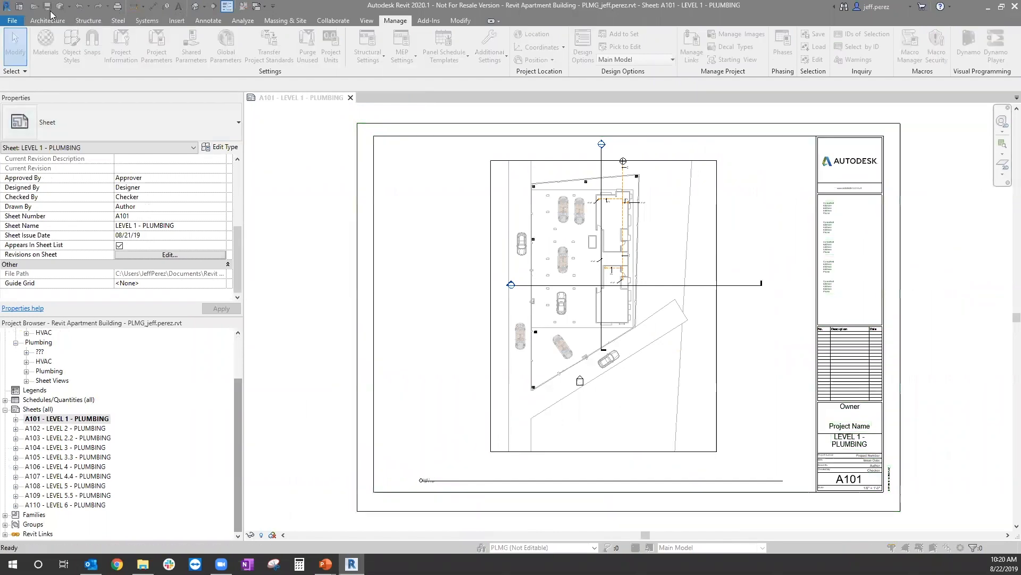
pyautogui.click(729, 79)
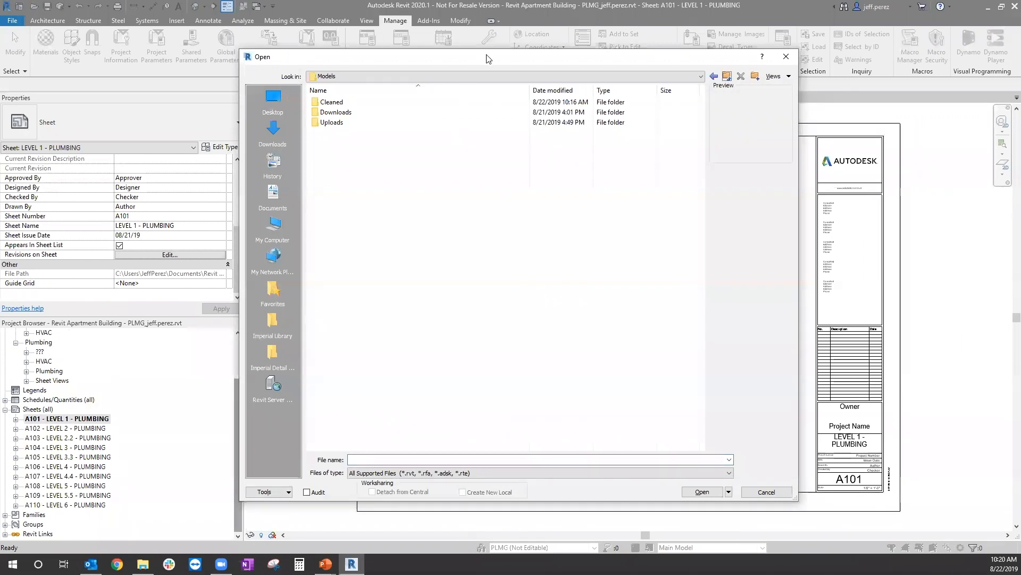
pyautogui.moveTo(489, 58); pyautogui.dragTo(506, 70)
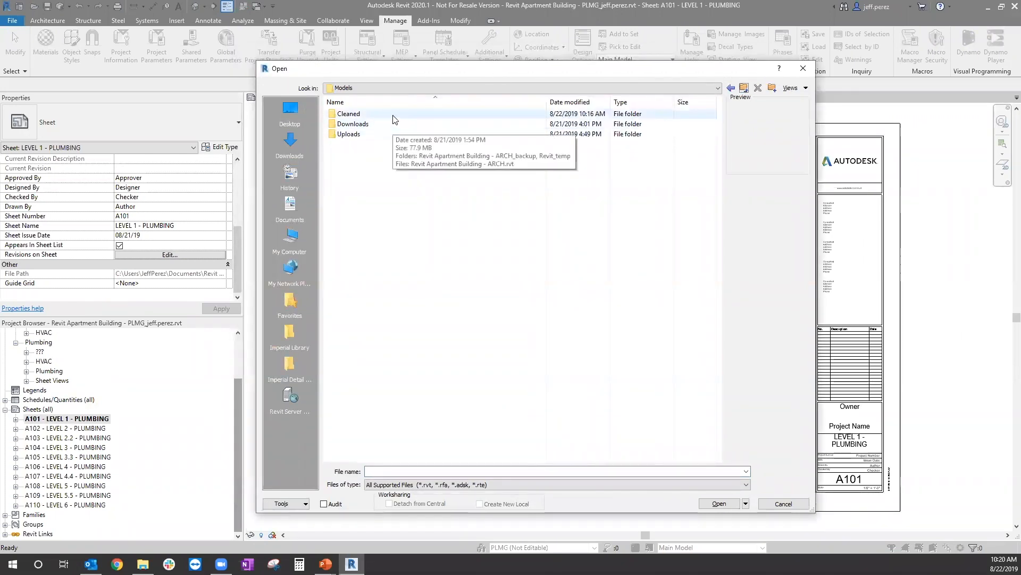
pyautogui.doubleClick(378, 114)
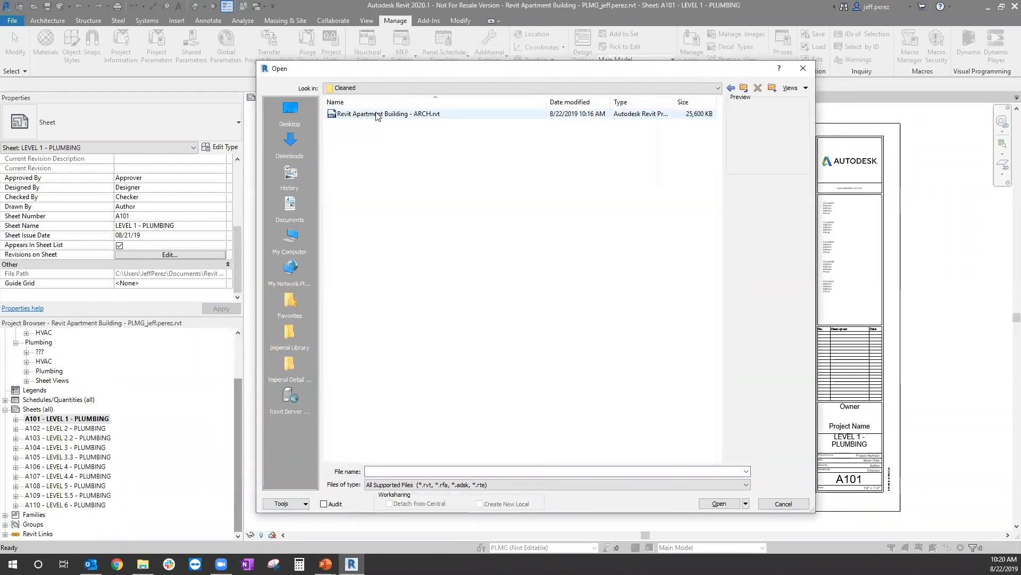
pyautogui.click(404, 114)
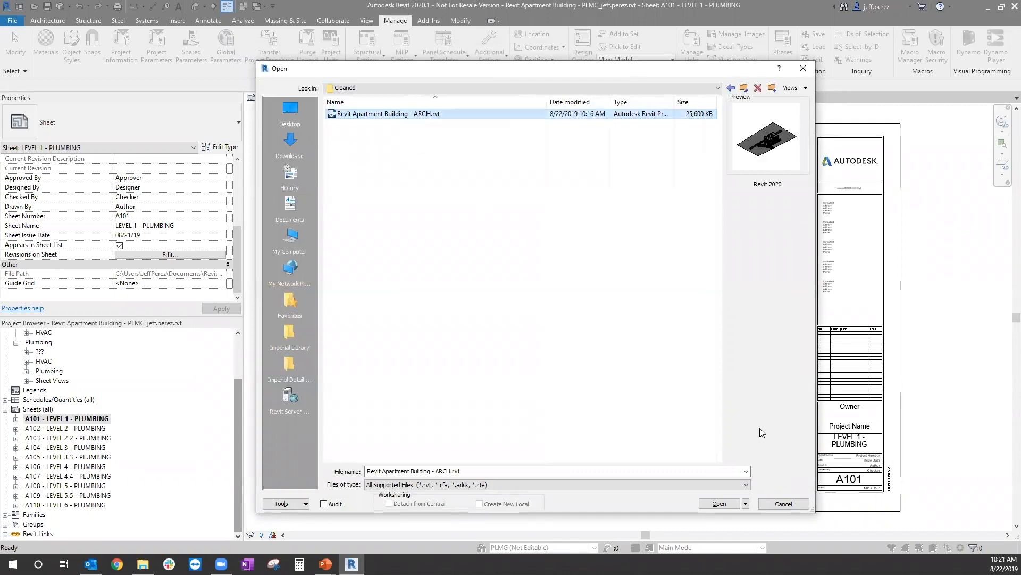
pyautogui.click(719, 503)
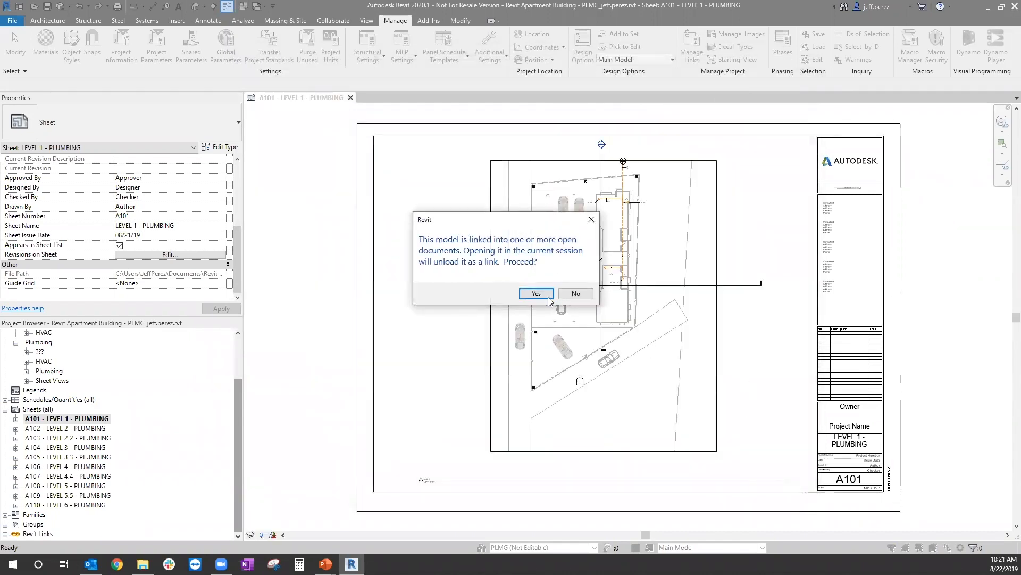
pyautogui.click(547, 297)
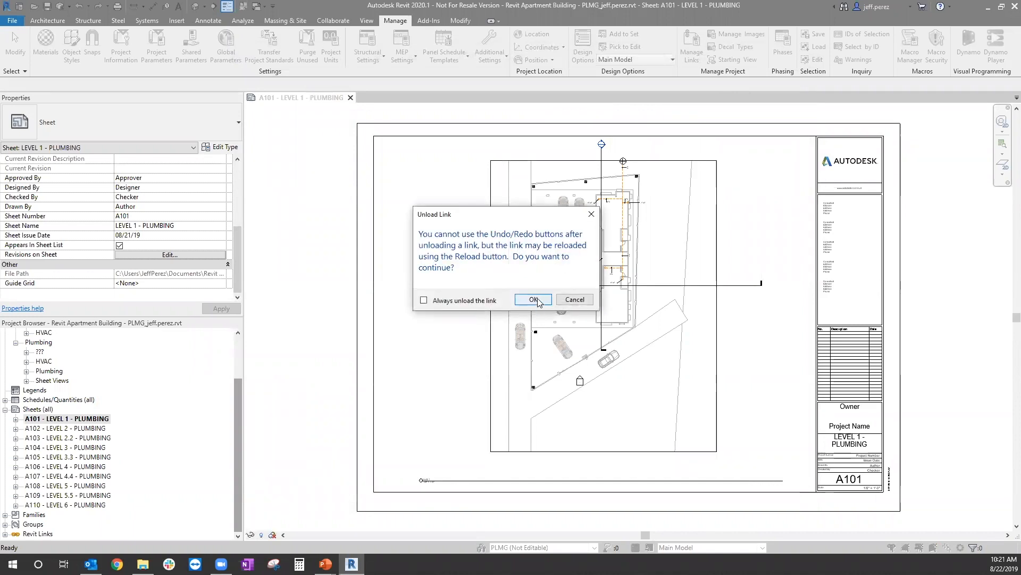
pyautogui.click(534, 299)
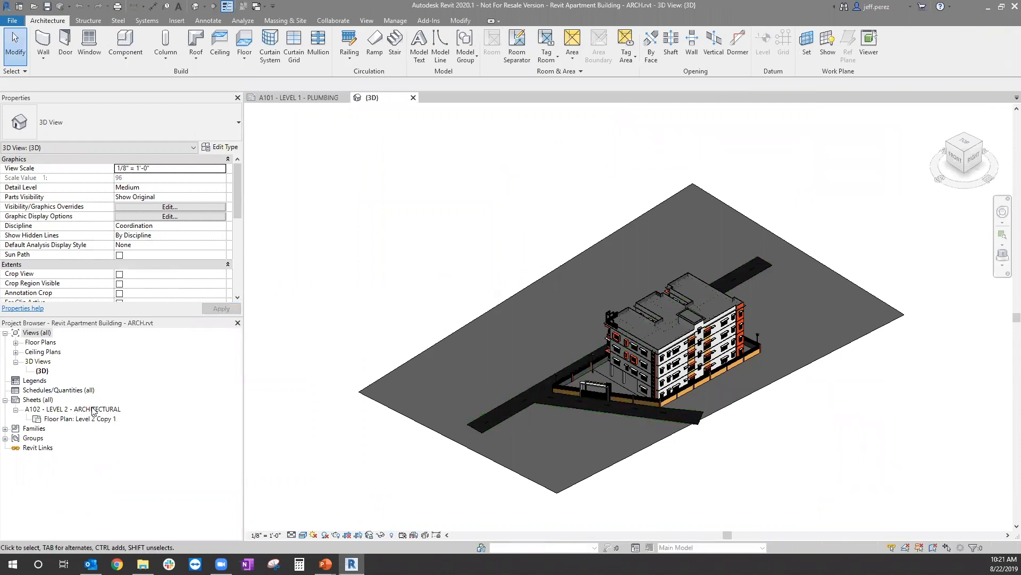
pyautogui.doubleClick(104, 410)
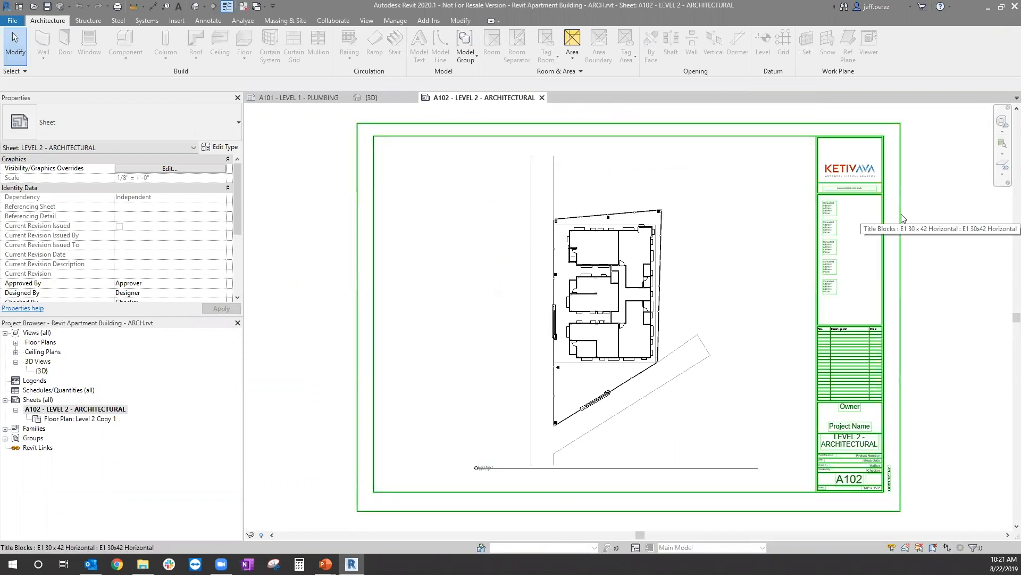
# Step: Open the E1 30 x 42 Horizontal title block family and load it into the plumbing project, making it editable and overwriting the existing version
pyautogui.doubleClick(903, 218)
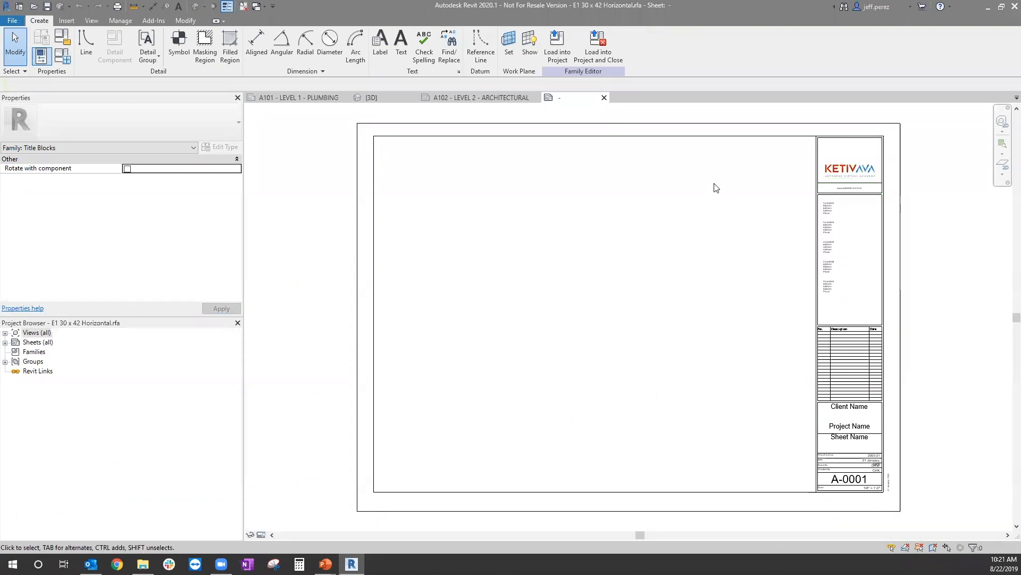
pyautogui.click(565, 45)
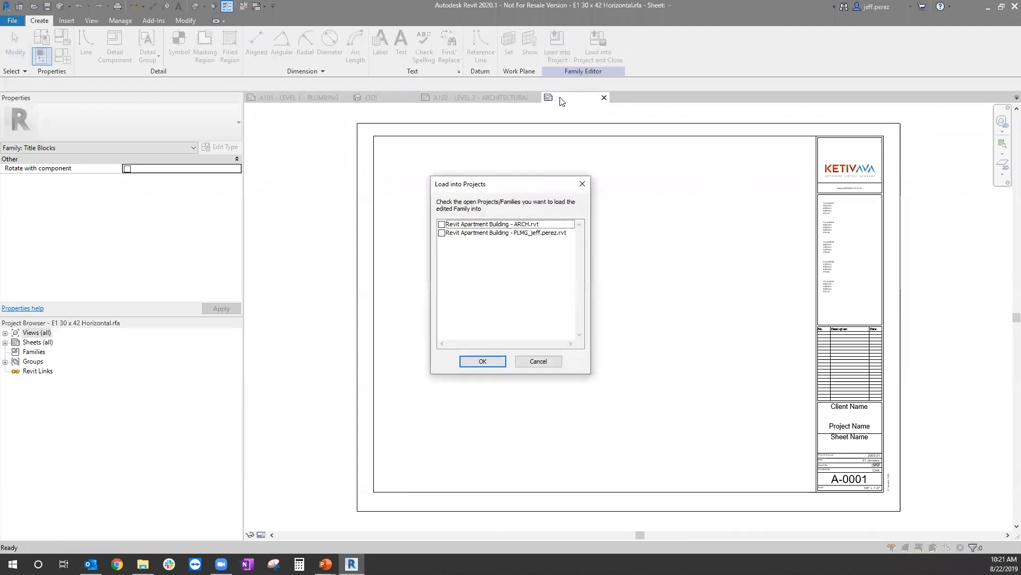
pyautogui.click(457, 234)
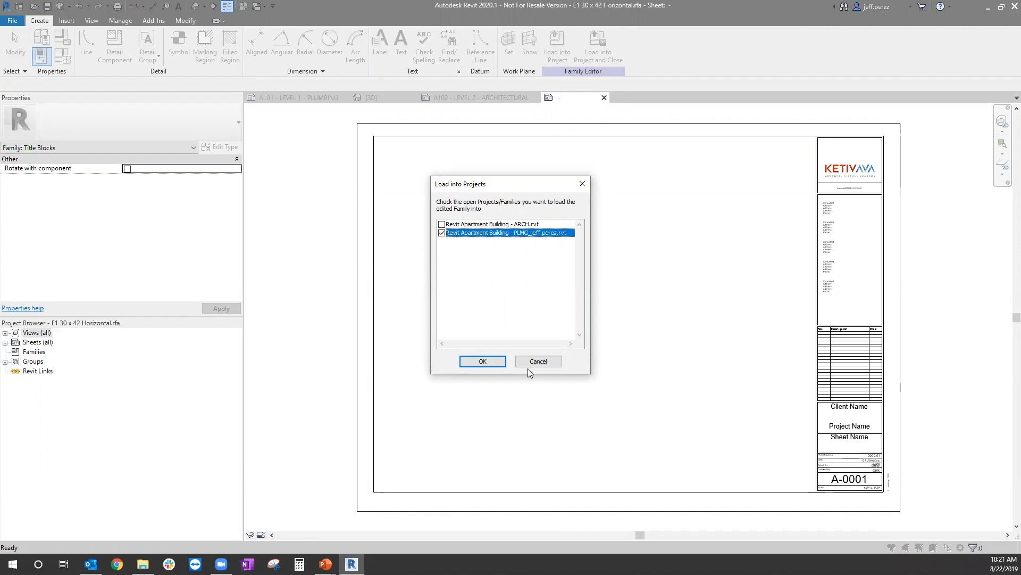
pyautogui.click(495, 363)
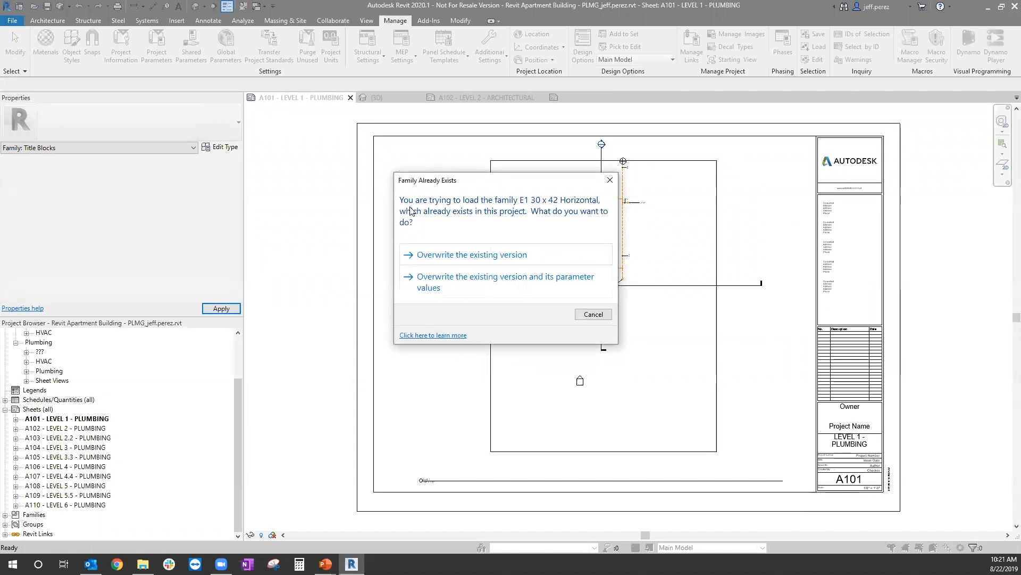
pyautogui.click(474, 256)
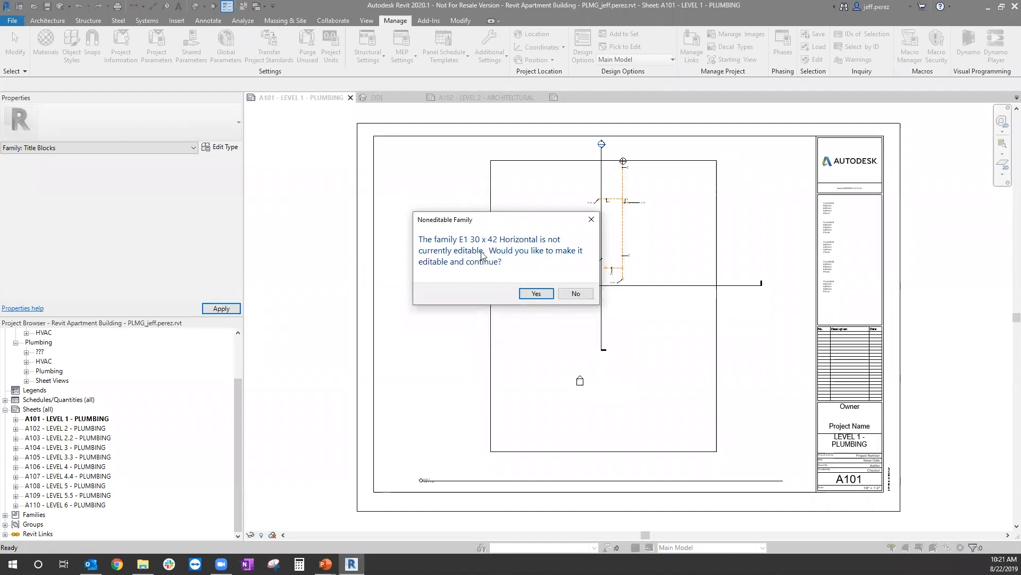
pyautogui.click(537, 295)
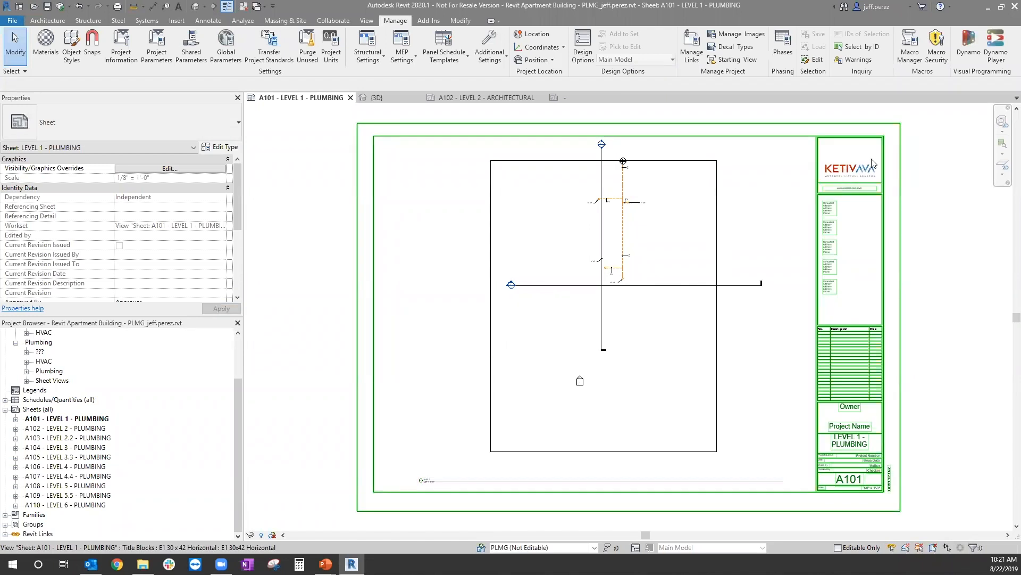
pyautogui.moveTo(866, 200); pyautogui.dragTo(862, 201, button='middle')
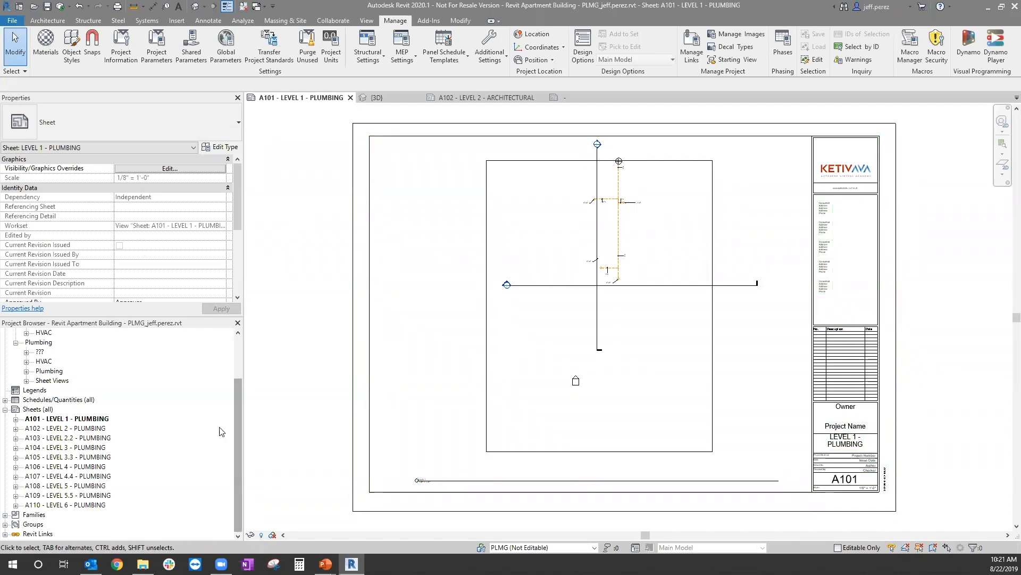
# Step: Close the architectural model's open views and reload the Revit Apartment Building - ARCH.rvt link in the plumbing model
pyautogui.doubleClick(25, 533)
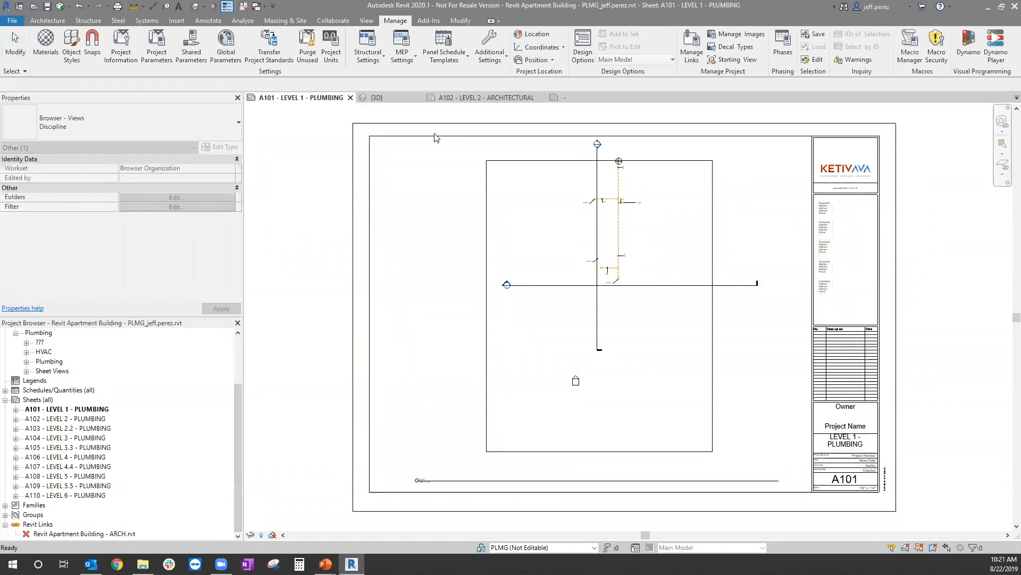
pyautogui.click(495, 94)
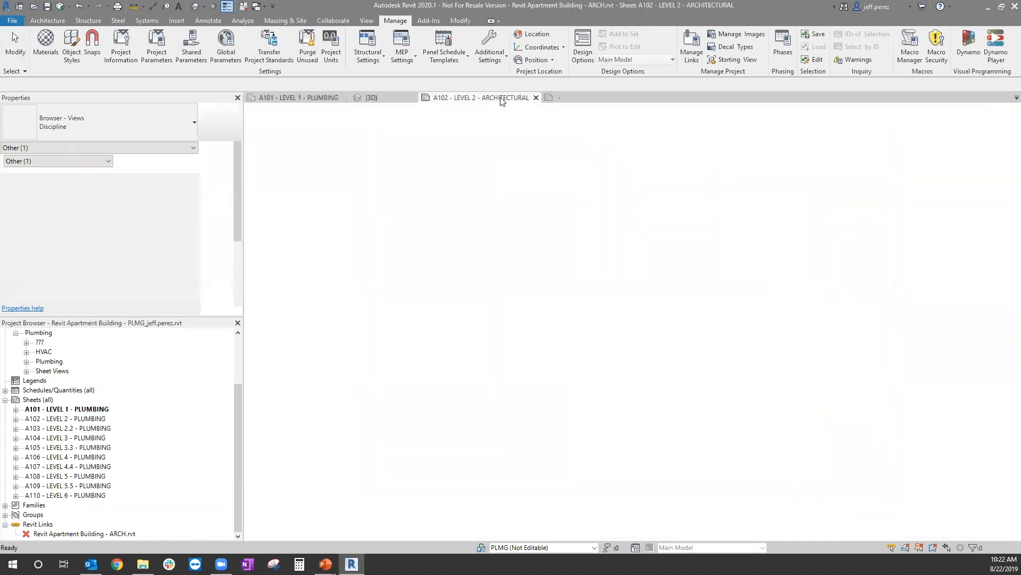
pyautogui.click(541, 98)
pyautogui.click(383, 98)
pyautogui.click(413, 97)
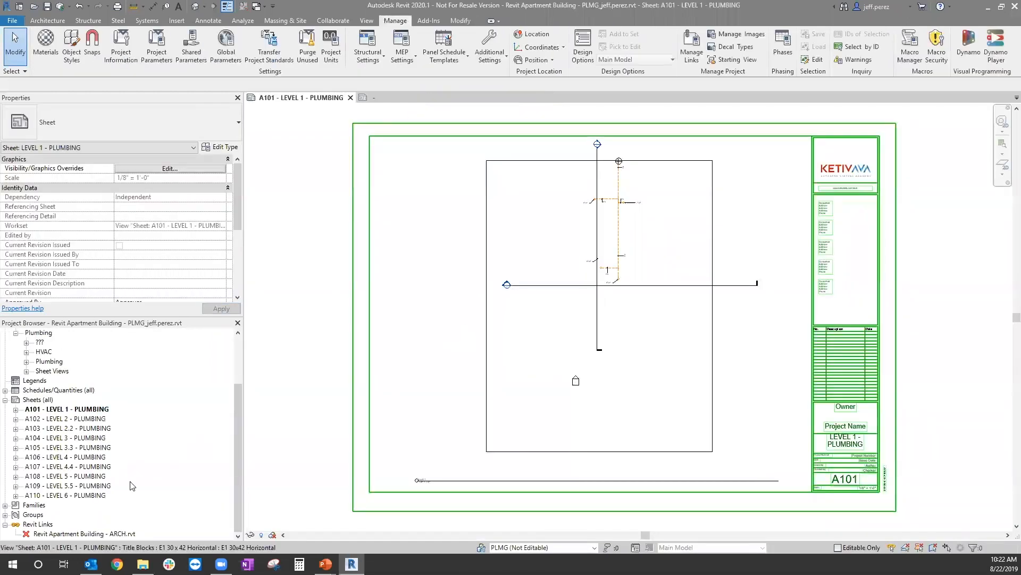
pyautogui.click(109, 533)
pyautogui.rightClick(109, 534)
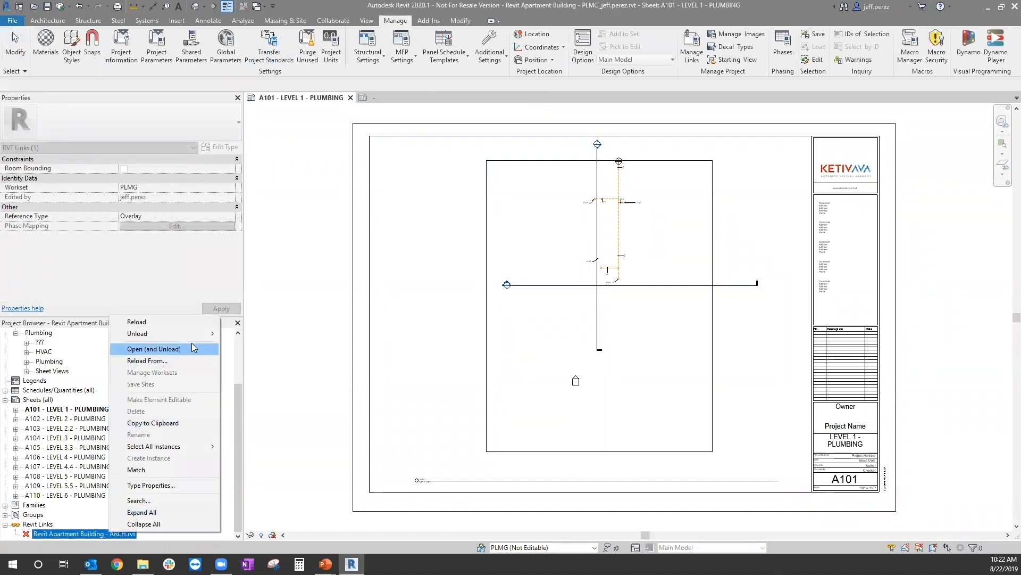
pyautogui.click(184, 322)
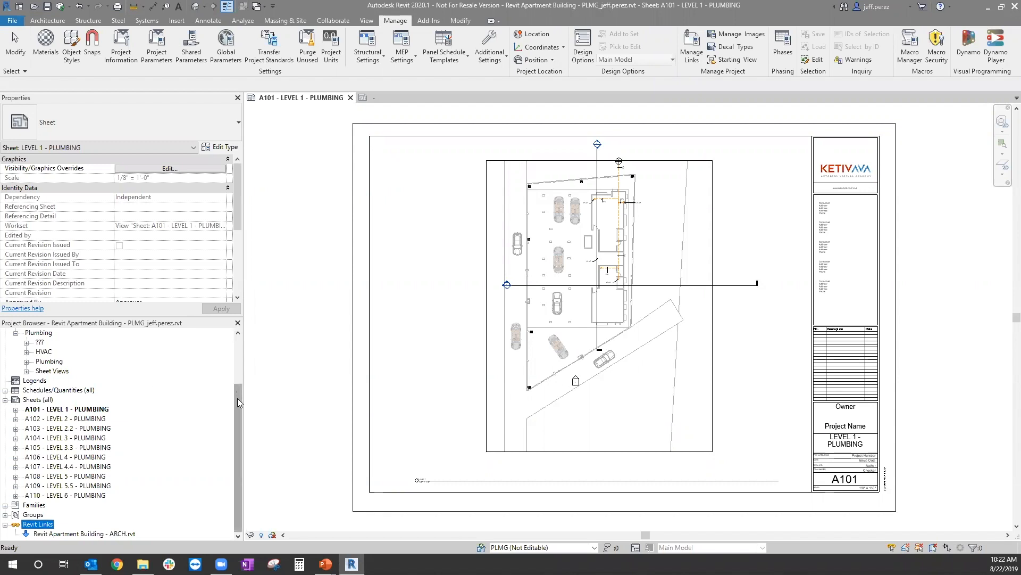
# Step: Display the plumbing model's 3D view from the Coordination discipline
pyautogui.moveTo(237, 391); pyautogui.dragTo(238, 336)
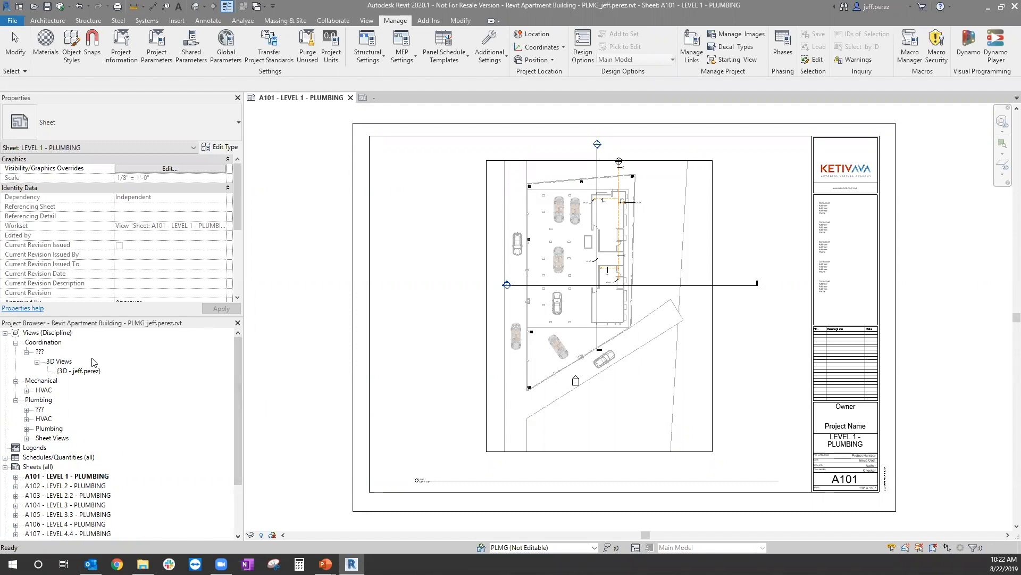
pyautogui.moveTo(236, 354); pyautogui.dragTo(242, 370)
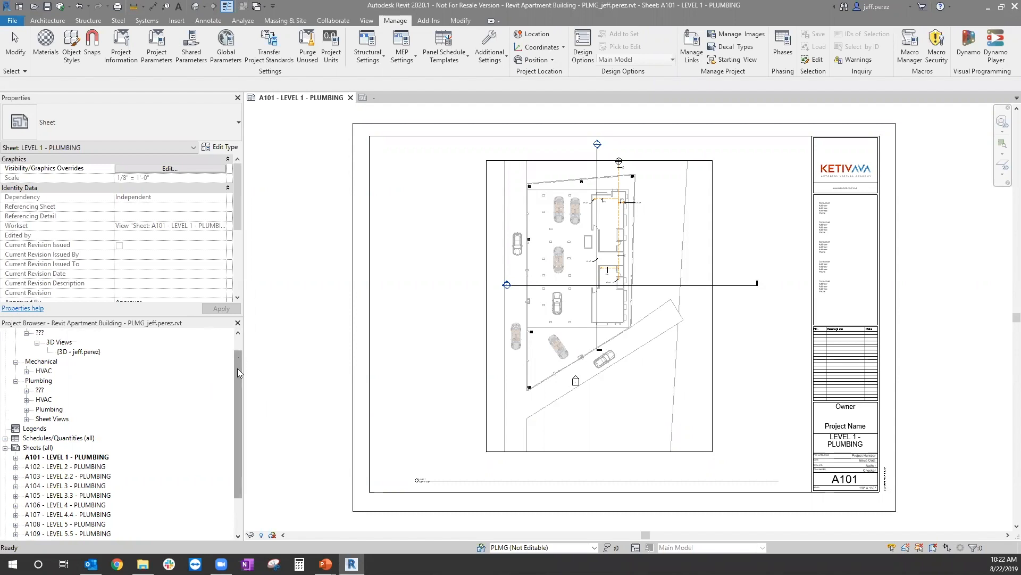
pyautogui.moveTo(238, 367); pyautogui.dragTo(237, 342)
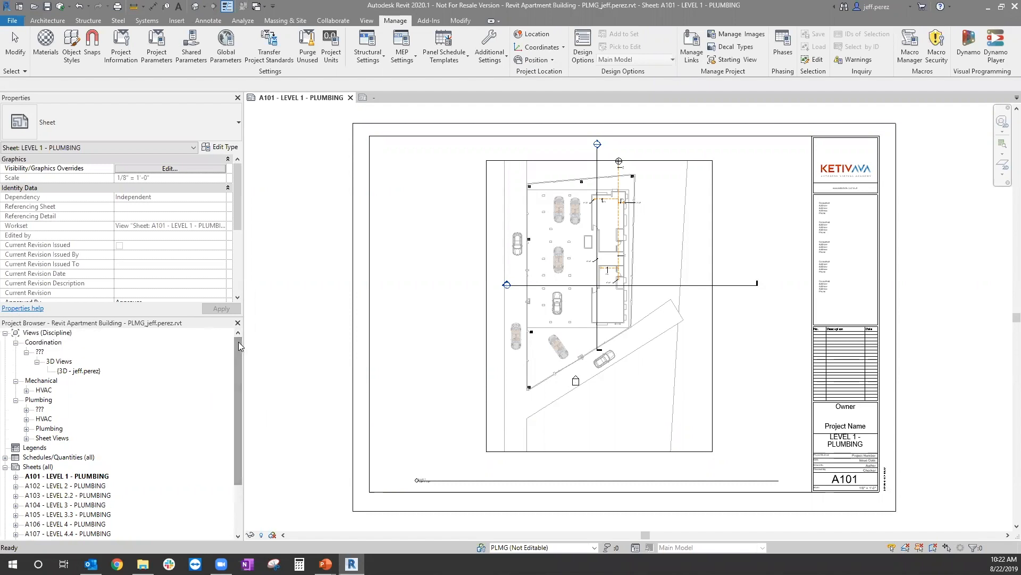
pyautogui.click(301, 341)
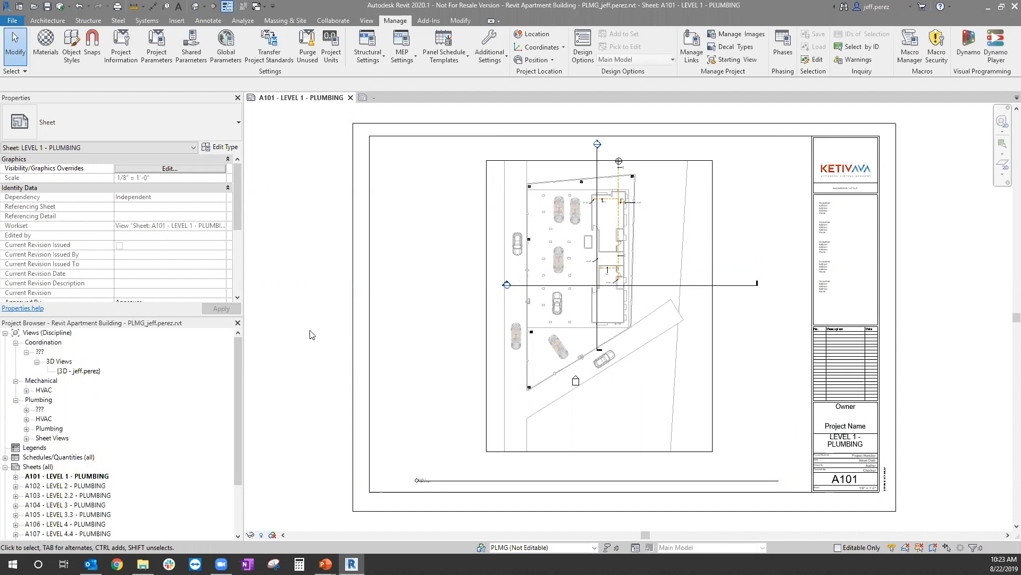
pyautogui.doubleClick(76, 369)
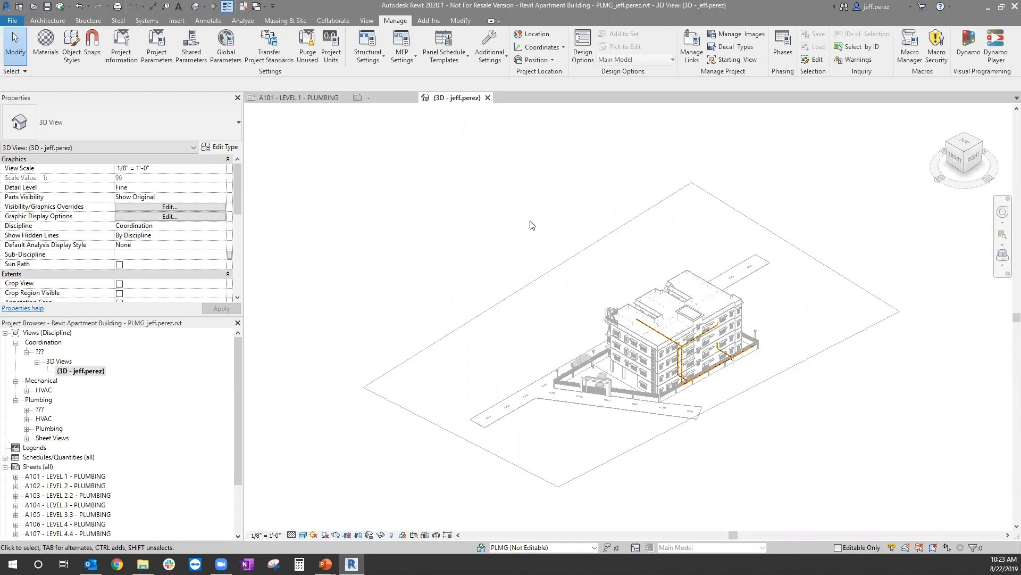
# Step: Open the Revit Apartment Building - ARCH.rvt link's display settings in the 3D view's visibility/graphic overrides and review its annotation categories
pyautogui.press('v')
pyautogui.press('g')
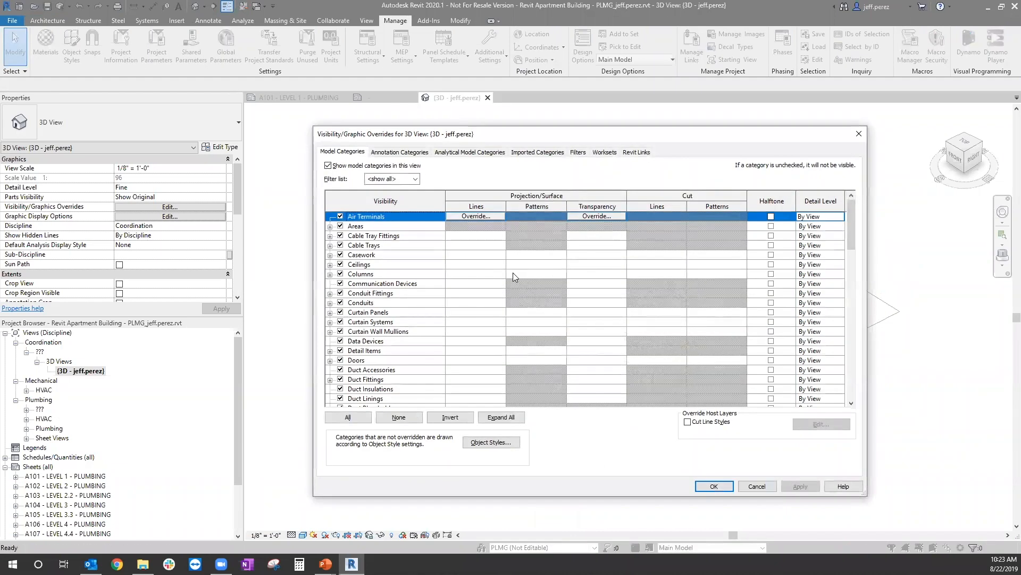
pyautogui.click(636, 152)
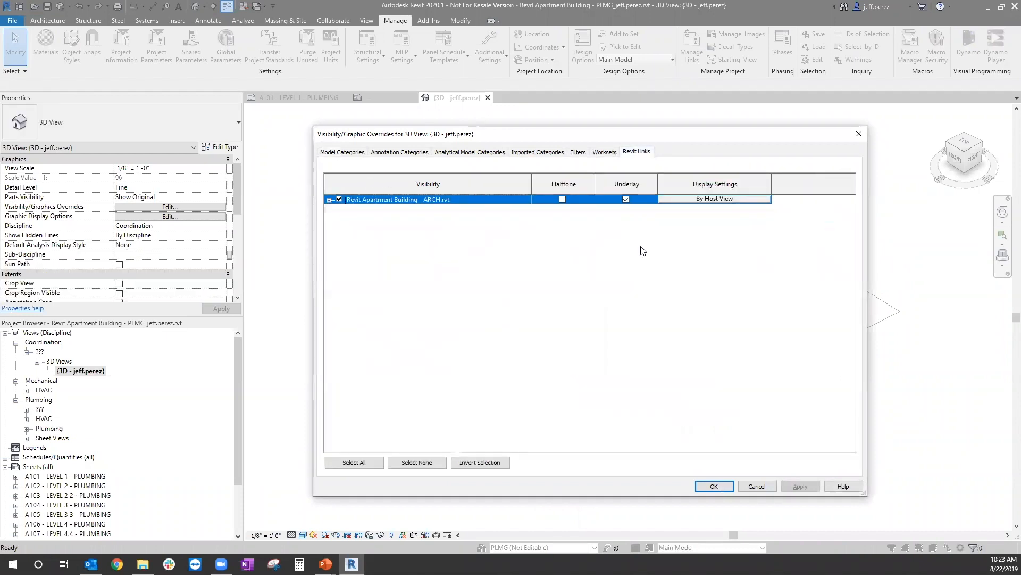
pyautogui.click(703, 199)
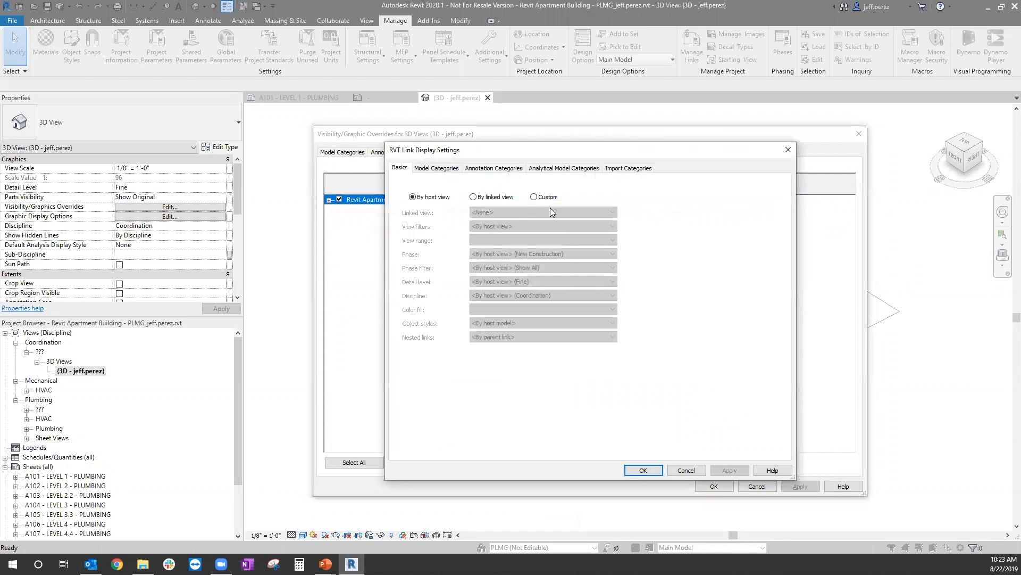
pyautogui.click(490, 169)
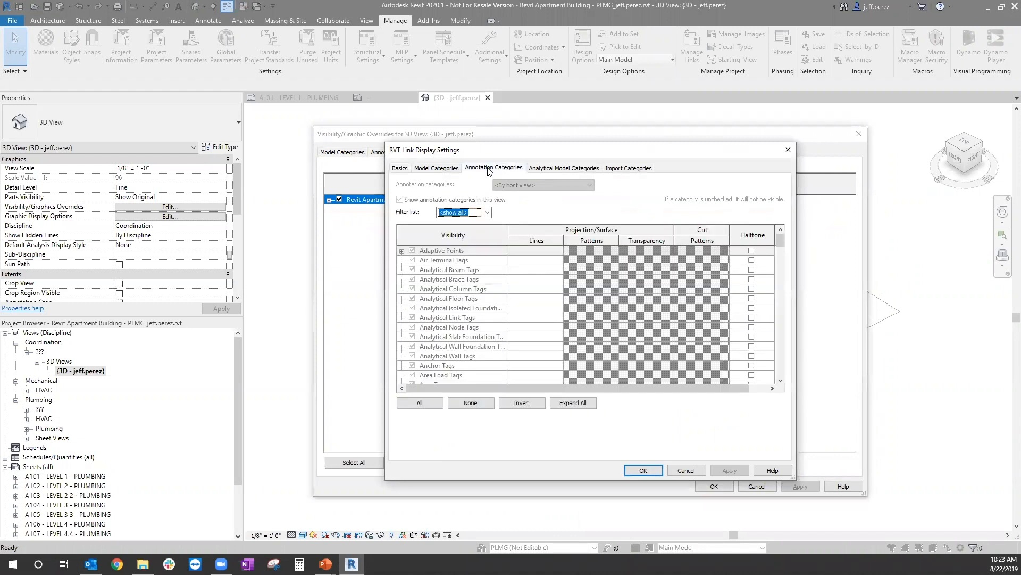
pyautogui.click(400, 169)
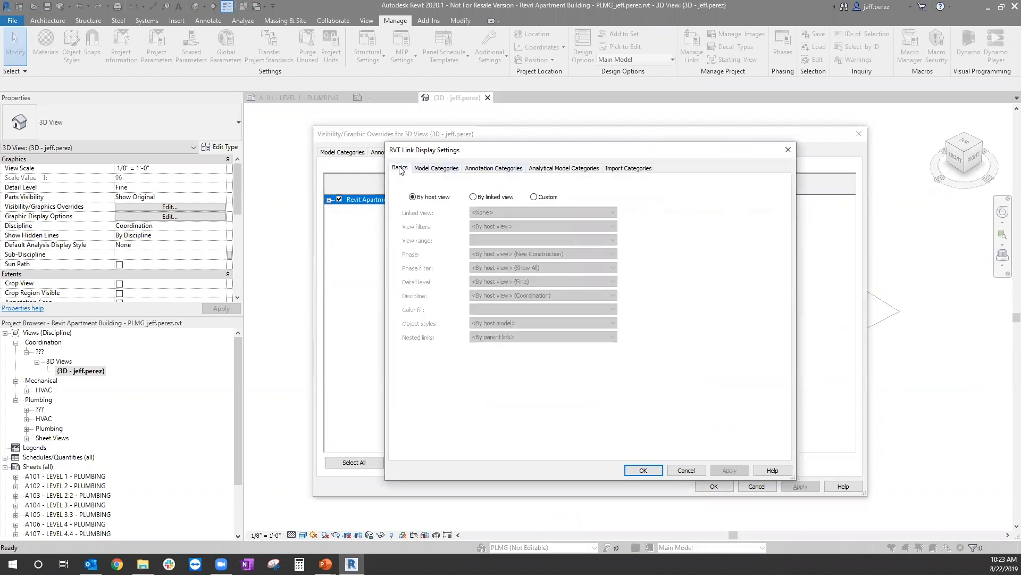
# Step: Try the By linked view display for the link, check its category settings, and apply Custom display with linked view 3D View: {3D}
pyautogui.click(472, 197)
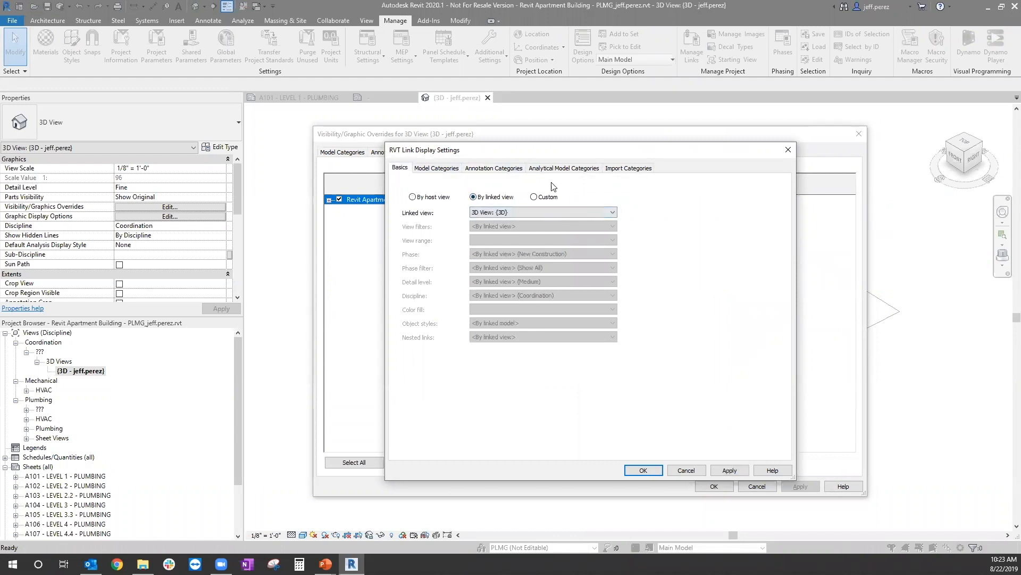
pyautogui.click(498, 169)
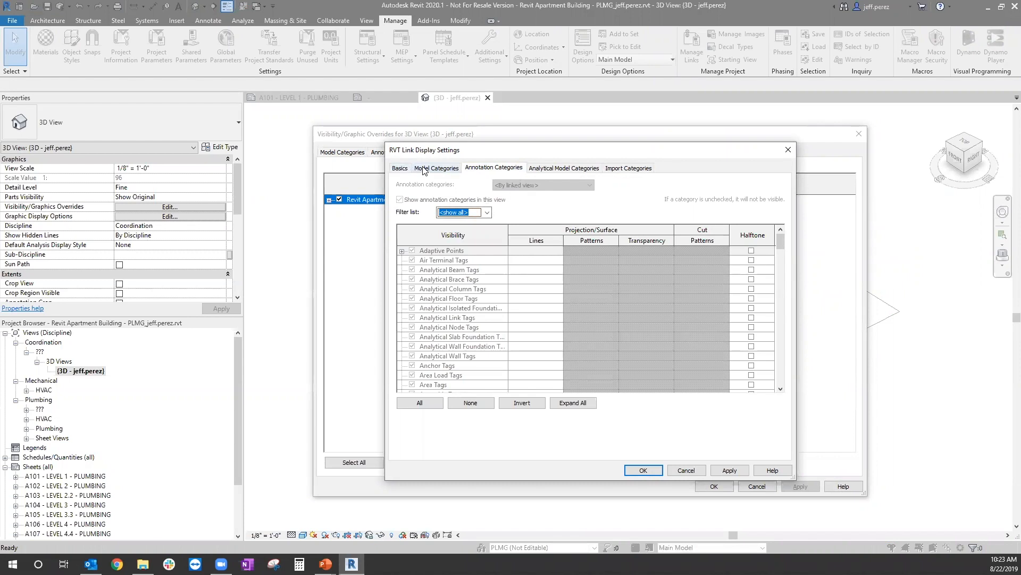
pyautogui.click(423, 168)
pyautogui.click(400, 168)
pyautogui.click(533, 196)
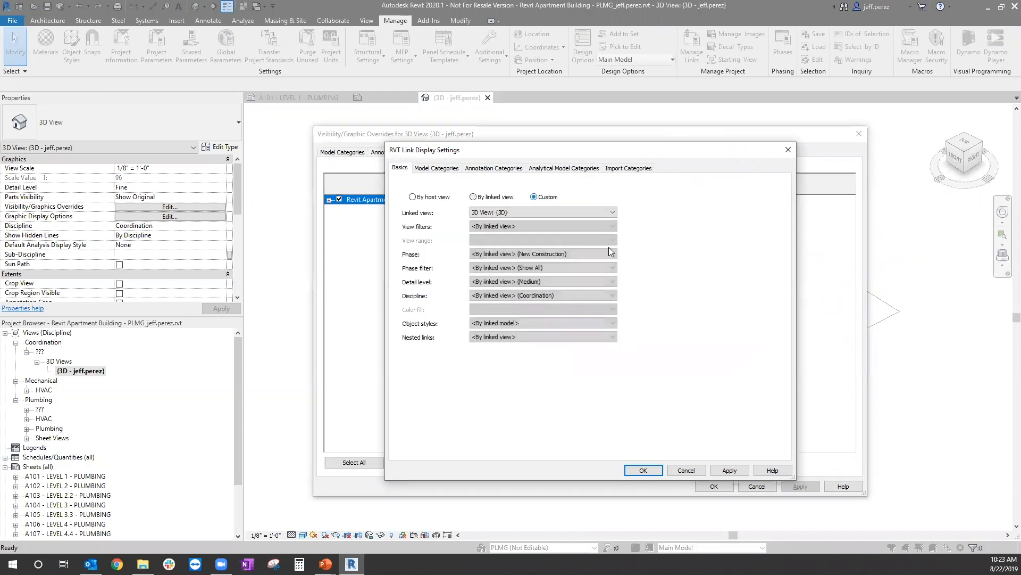
pyautogui.click(729, 470)
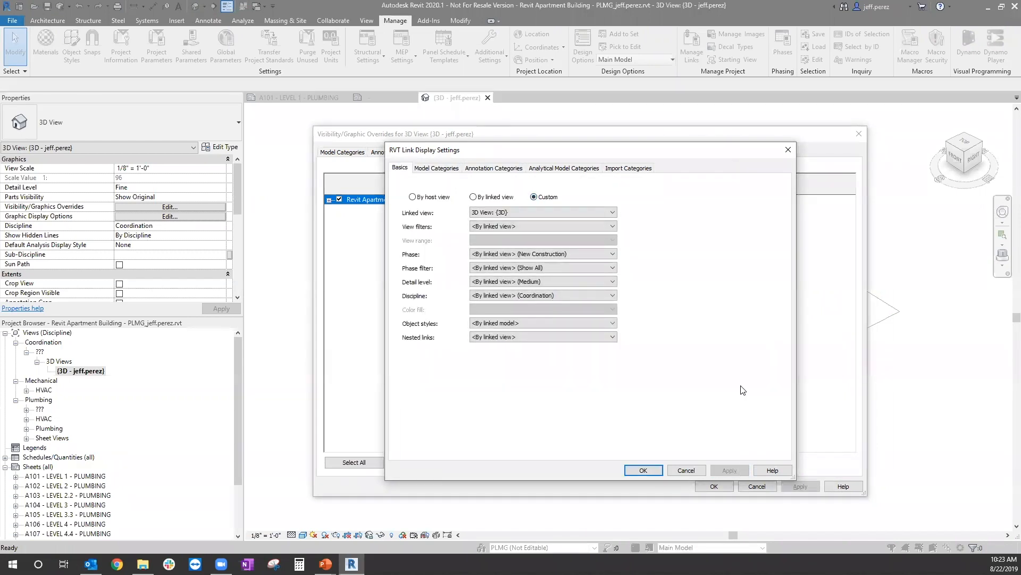
# Step: Set the link's annotation categories to Custom, turn on Levels, and apply the overrides to the 3D view
pyautogui.click(493, 167)
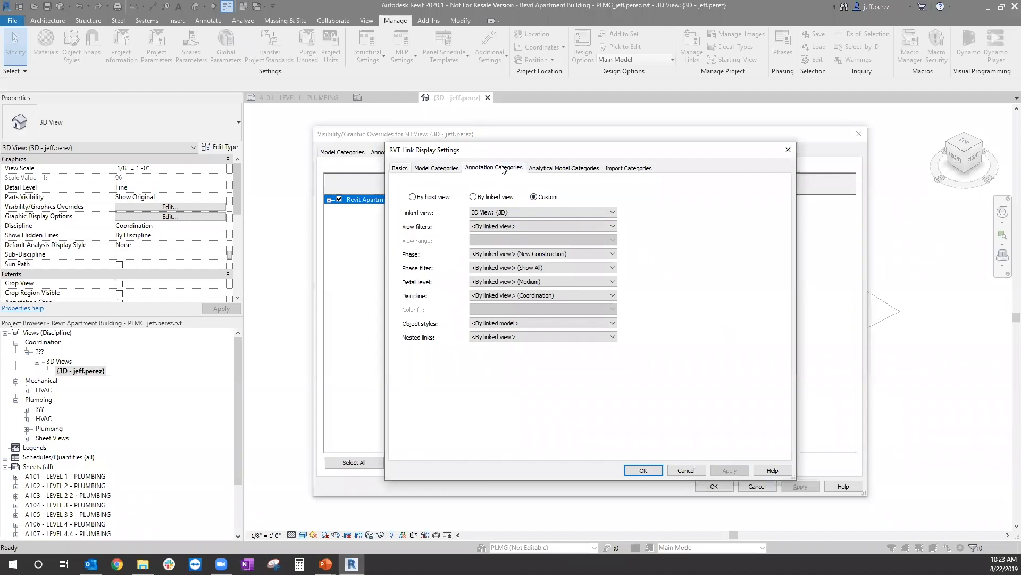
pyautogui.click(526, 188)
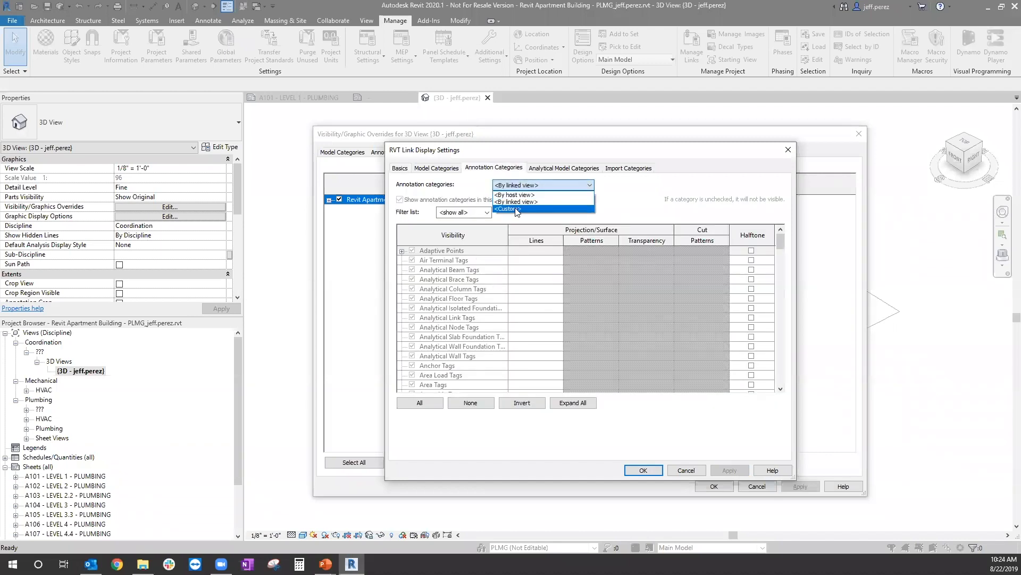
pyautogui.click(518, 209)
pyautogui.scroll(-13, 580, 297)
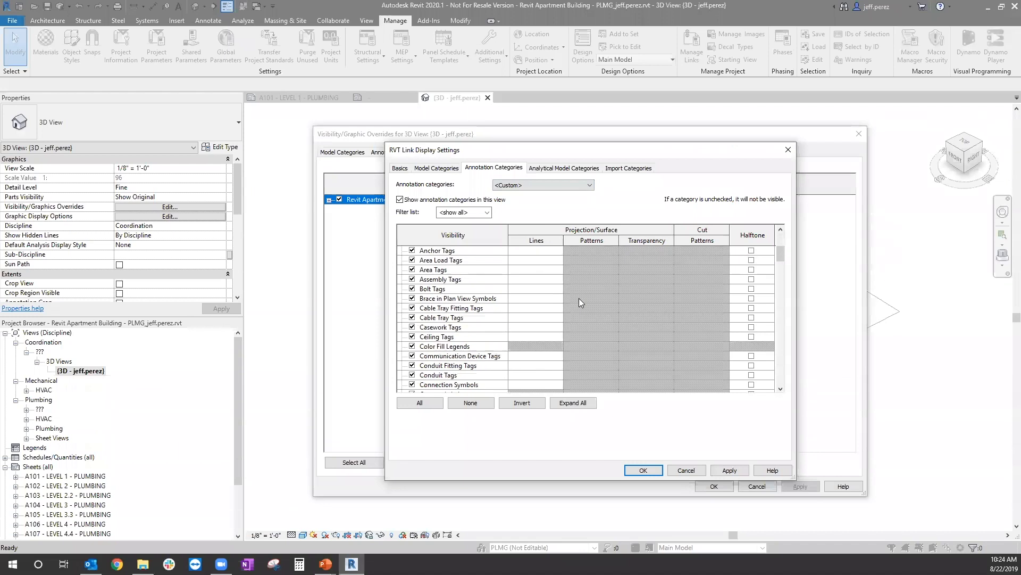
pyautogui.scroll(-4, 578, 298)
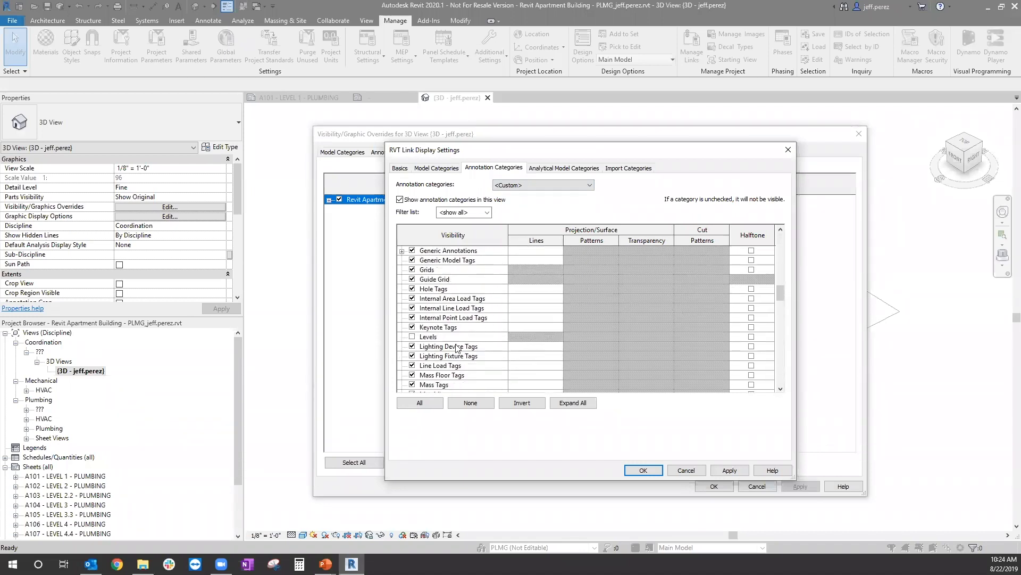
pyautogui.click(412, 337)
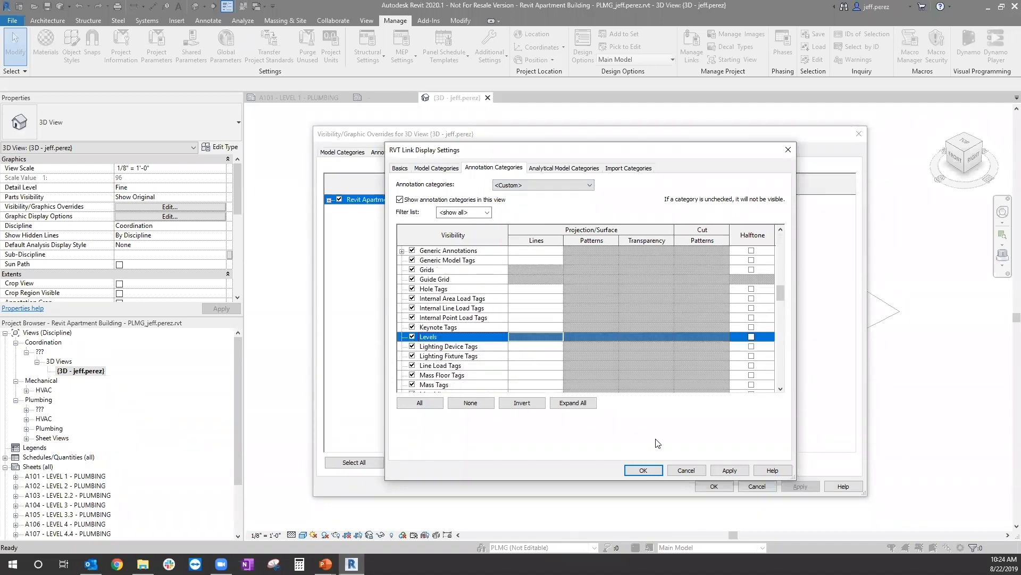
pyautogui.click(731, 470)
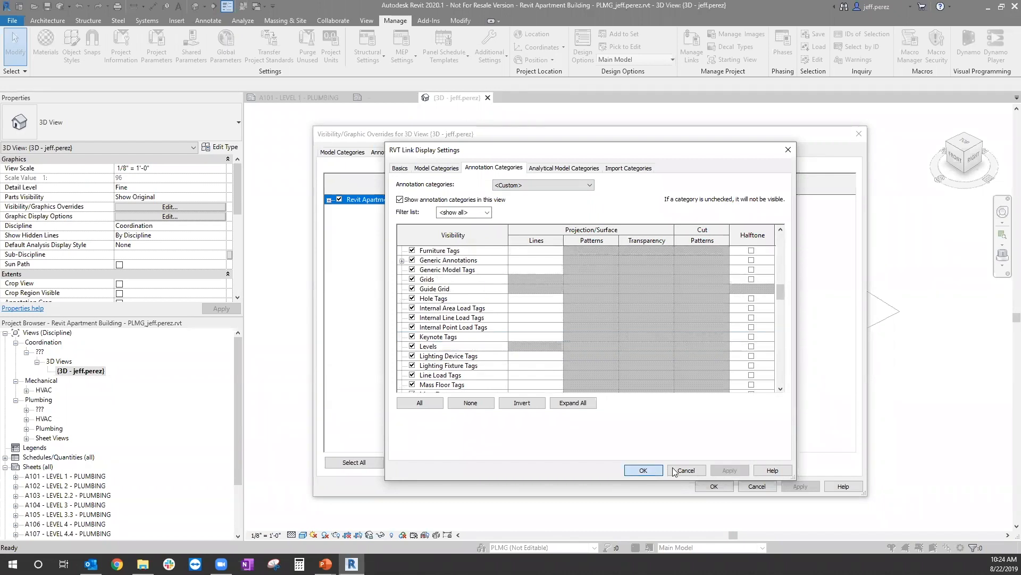
pyautogui.click(643, 470)
pyautogui.click(798, 486)
pyautogui.click(714, 486)
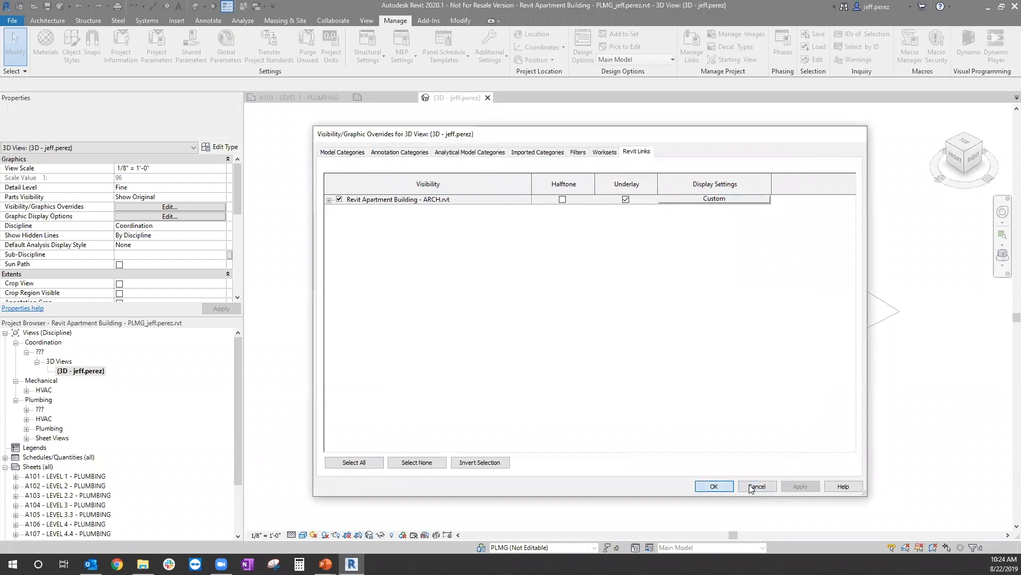
pyautogui.scroll(4, 514, 289)
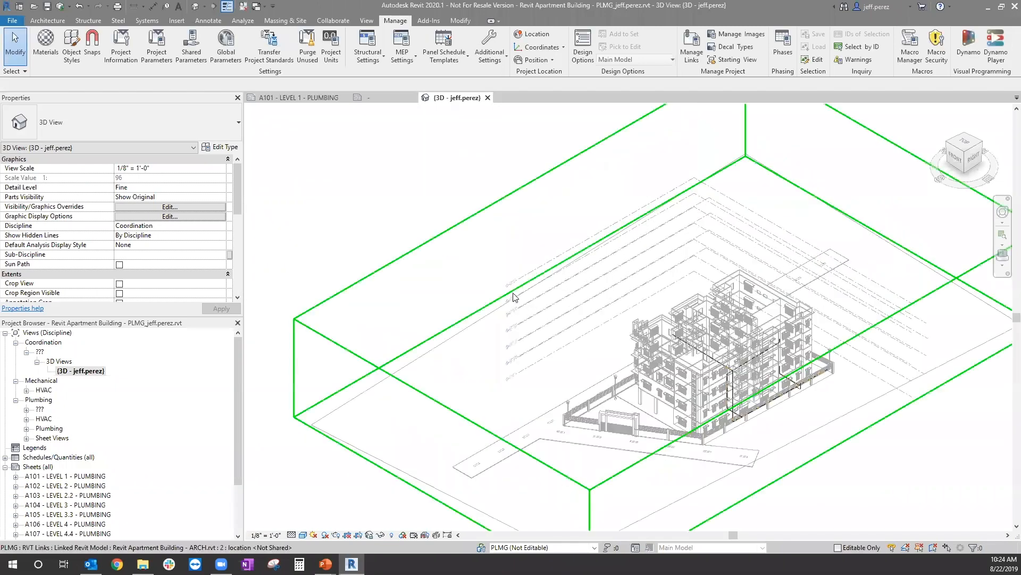
pyautogui.scroll(4, 514, 289)
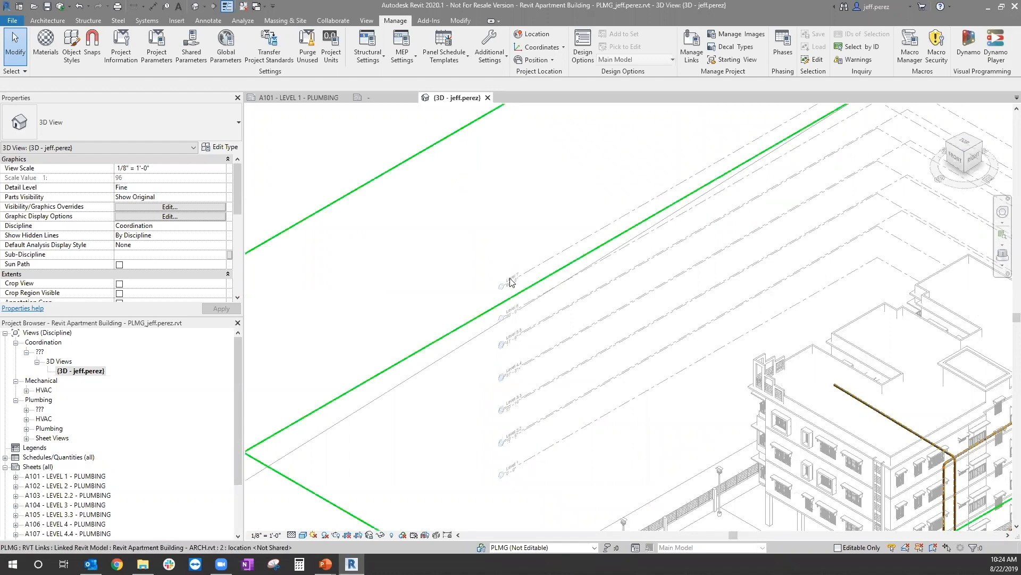
# Step: Open the 1 - Plumbing floor plan view
pyautogui.click(26, 409)
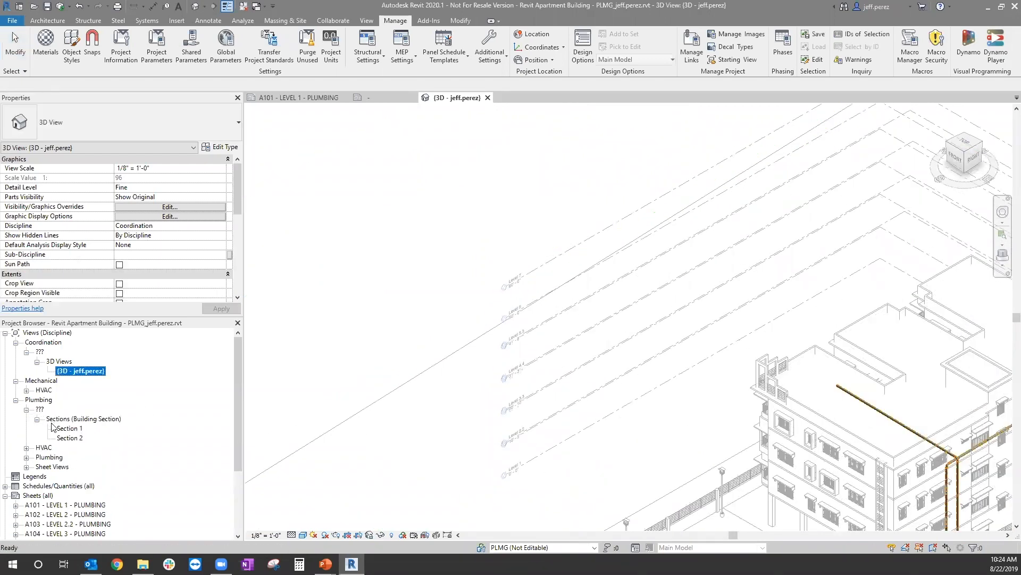
pyautogui.click(26, 457)
pyautogui.click(37, 467)
pyautogui.doubleClick(75, 476)
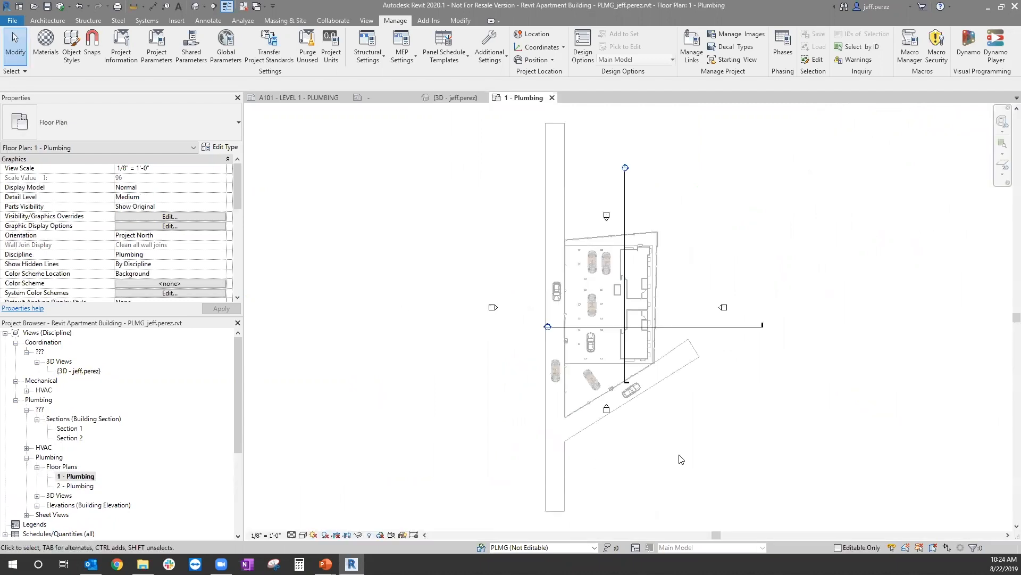
# Step: Delete the two existing building sections, Section 1 and Section 2, from the plumbing floor plan
pyautogui.moveTo(695, 327); pyautogui.dragTo(618, 211)
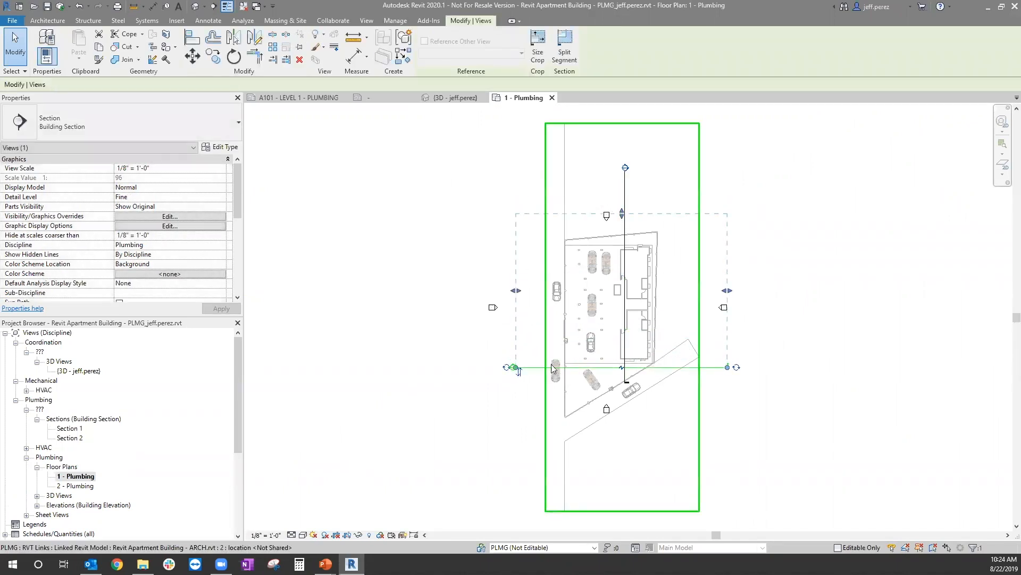
pyautogui.click(791, 410)
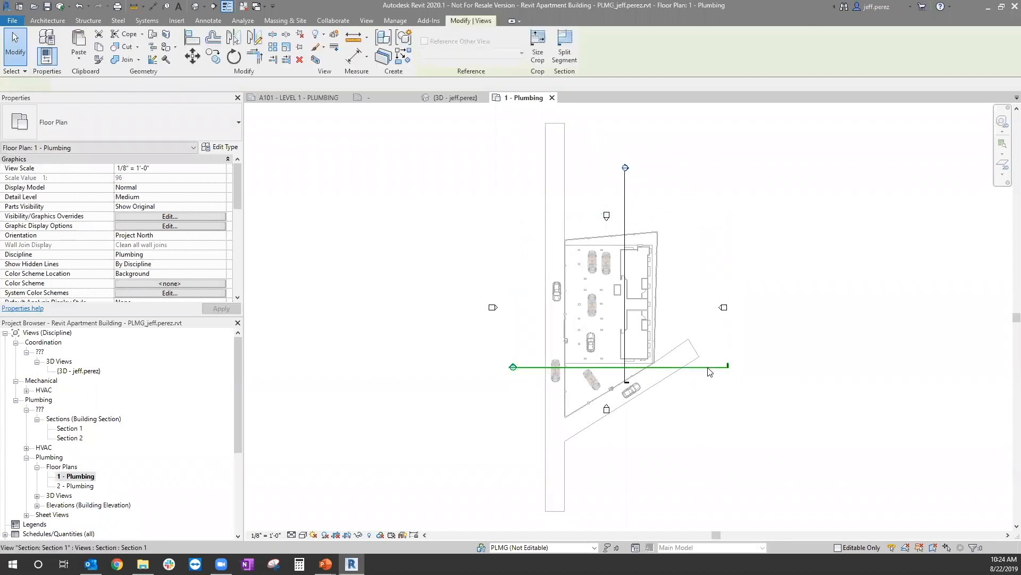
pyautogui.click(710, 372)
pyautogui.click(550, 318)
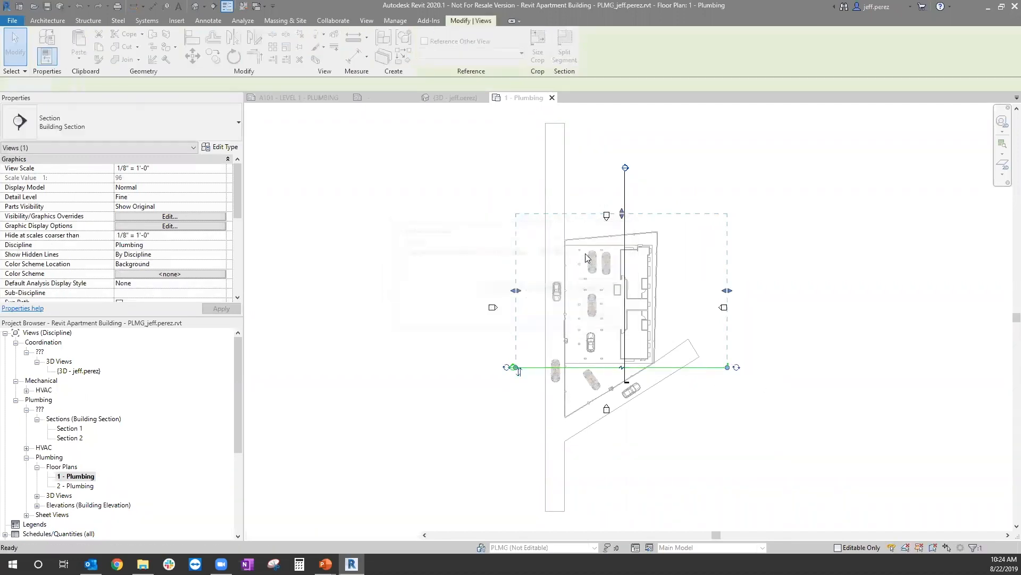
pyautogui.click(625, 192)
pyautogui.press('Delete')
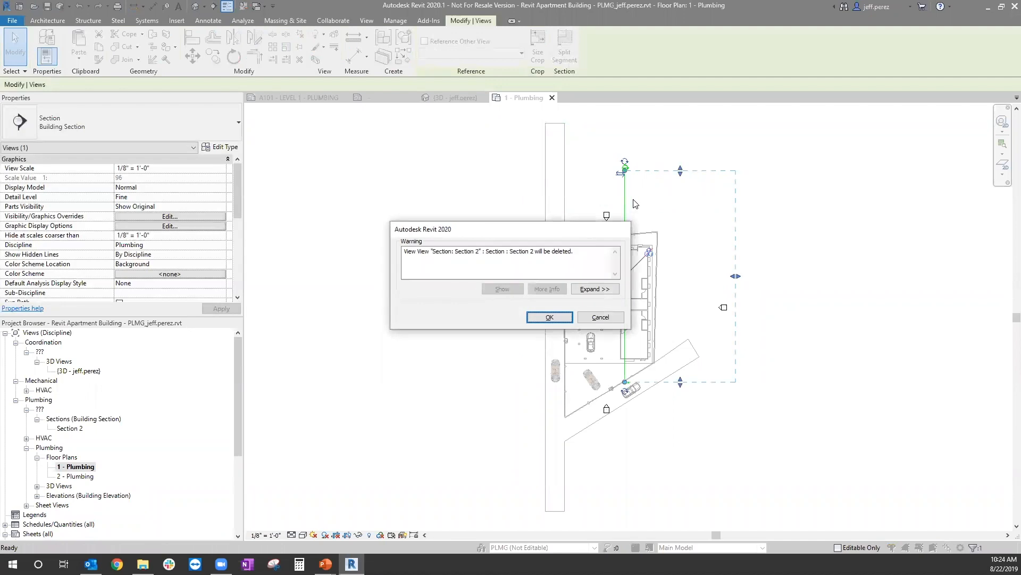
pyautogui.click(550, 317)
# Step: Draw a horizontal building section across the plan below the building, looking toward it, and open its section view
pyautogui.click(213, 6)
pyautogui.click(485, 455)
pyautogui.click(752, 455)
pyautogui.press('Escape')
pyautogui.press('Escape')
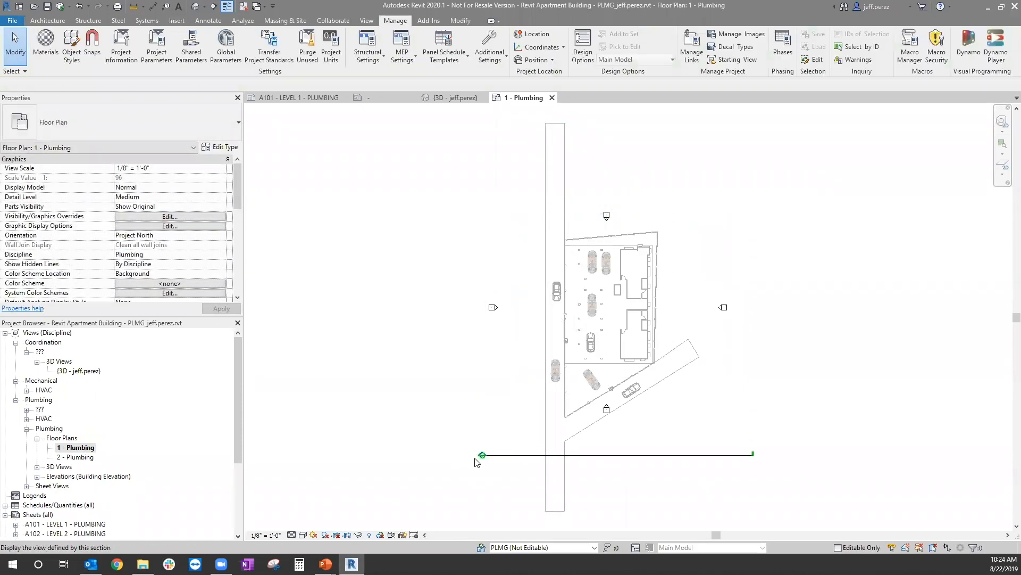
pyautogui.doubleClick(480, 457)
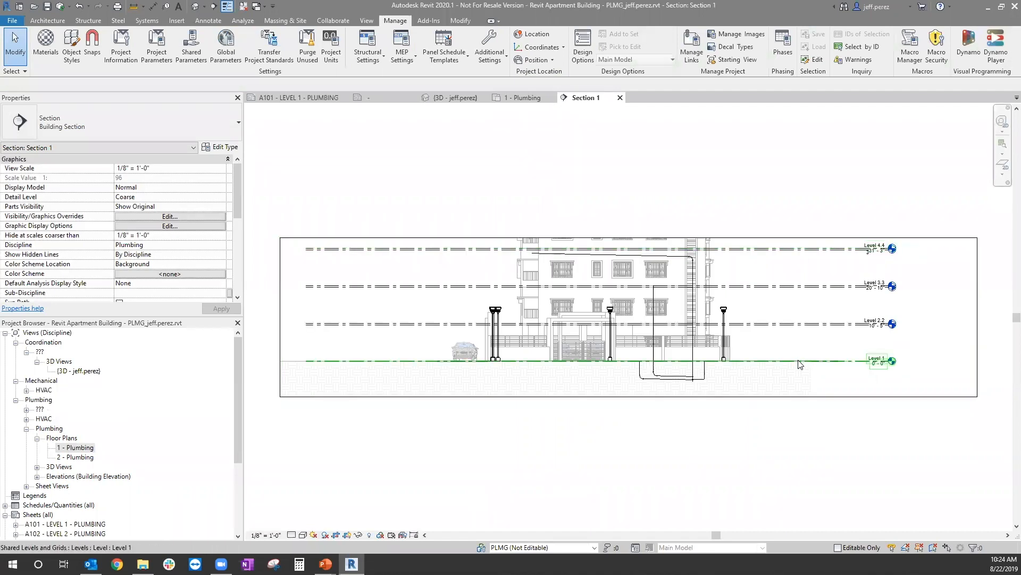
# Step: In the section's visibility/graphic overrides, set the Revit Apartment Building - ARCH.rvt link's display to Custom
pyautogui.press('v')
pyautogui.press('g')
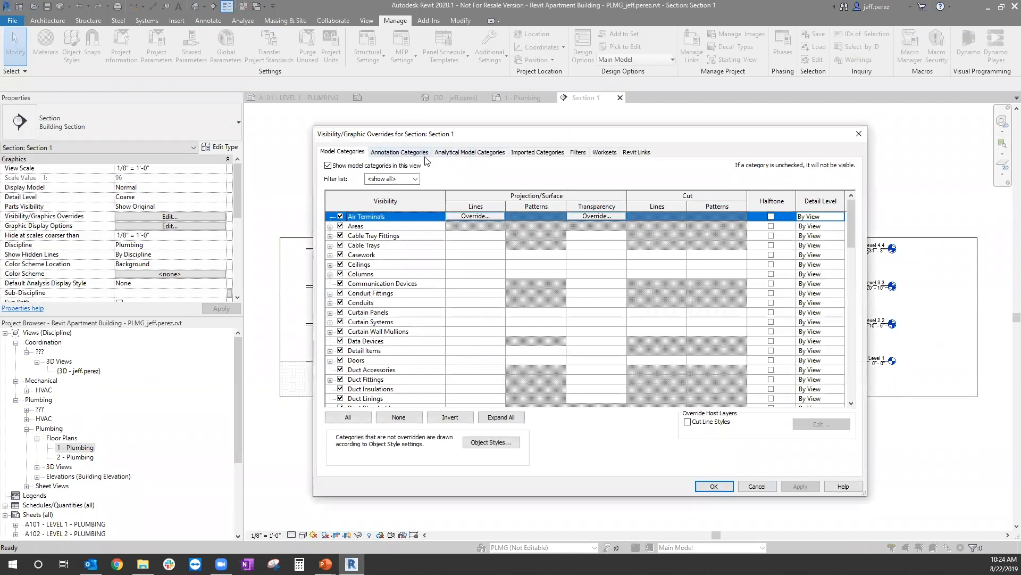
pyautogui.click(638, 152)
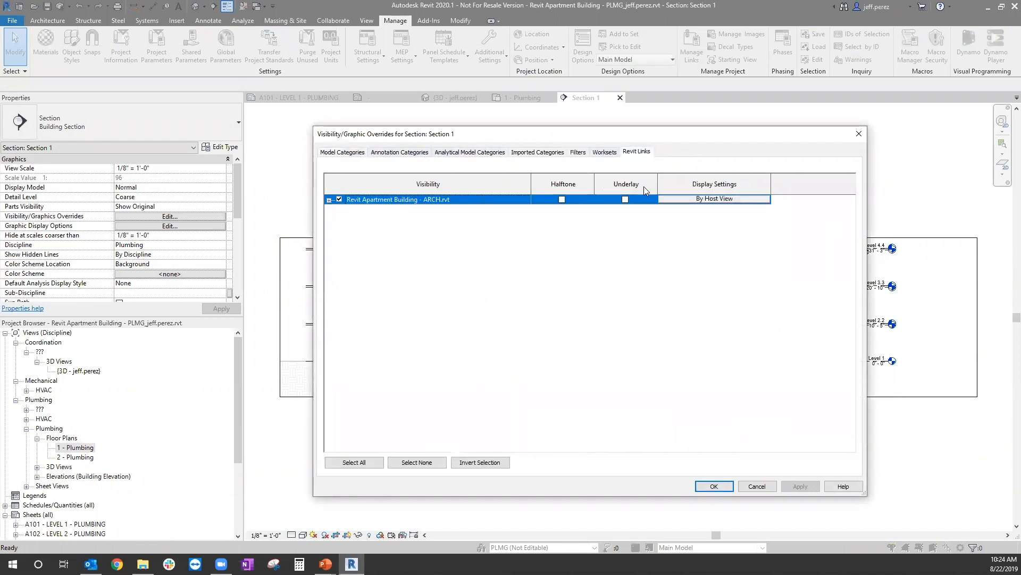
pyautogui.click(696, 200)
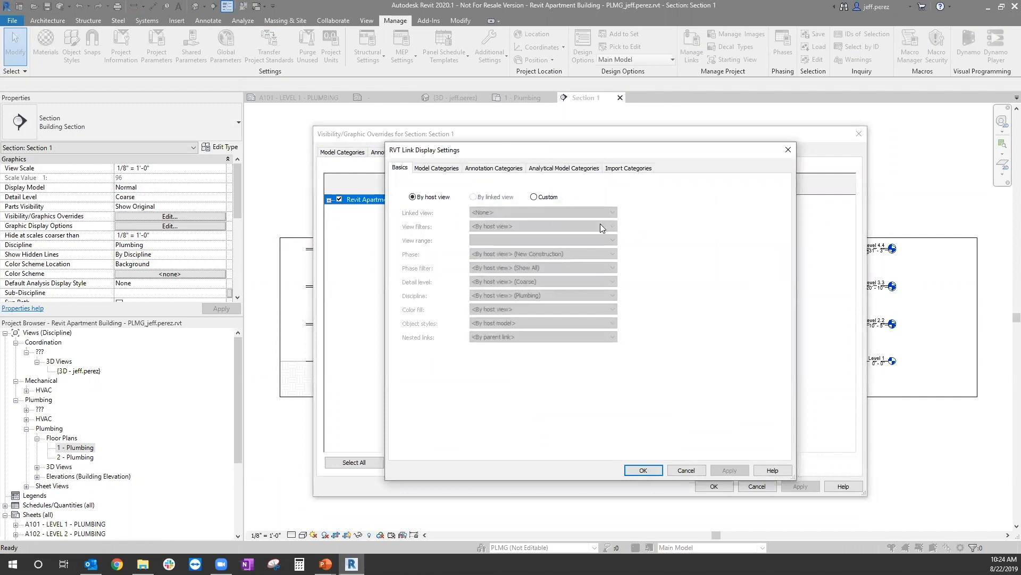
pyautogui.click(534, 197)
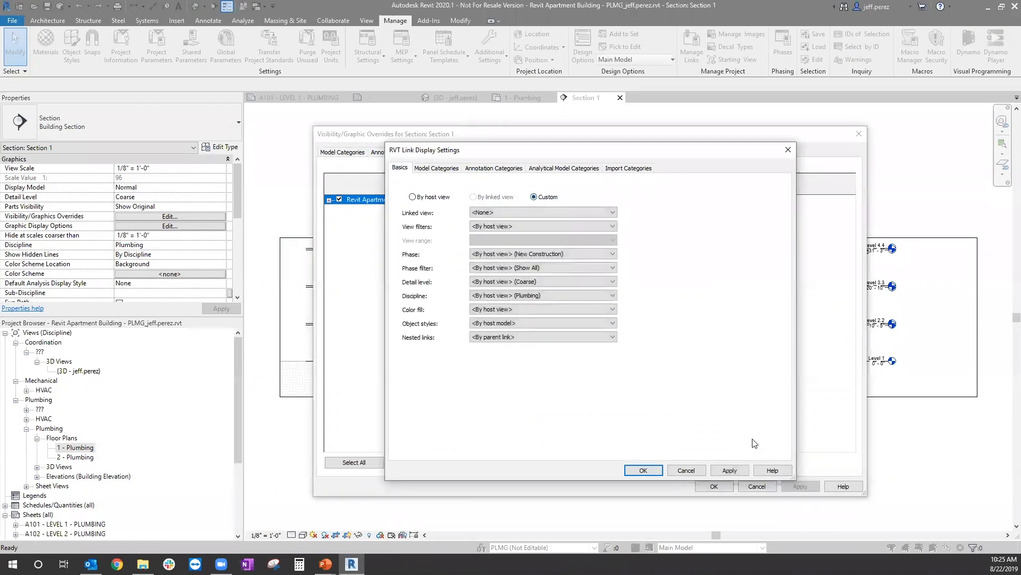
pyautogui.click(729, 470)
# Step: Set the link's annotation categories to Custom with Levels on, and apply the overrides to the section view
pyautogui.click(482, 168)
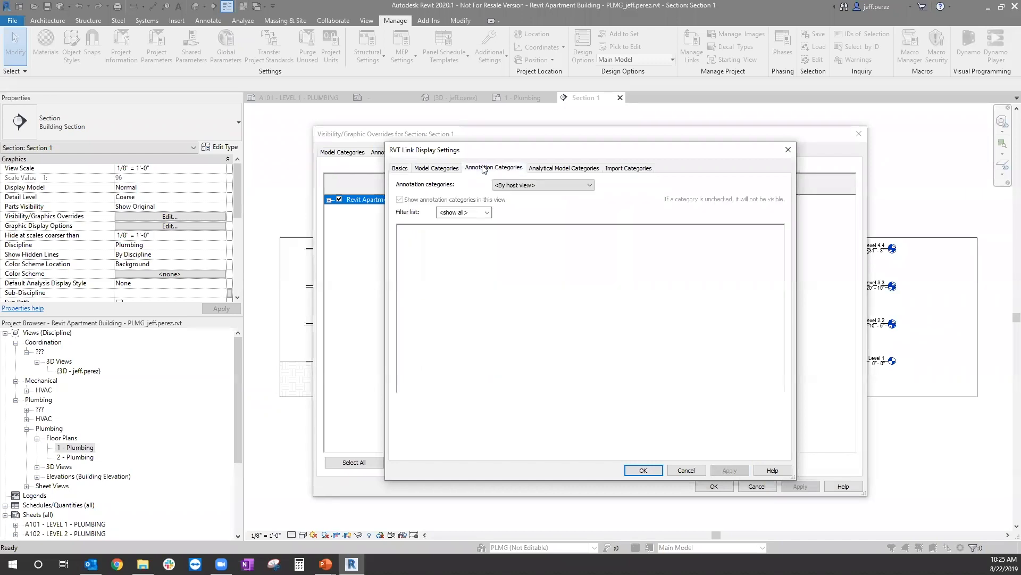
pyautogui.click(532, 183)
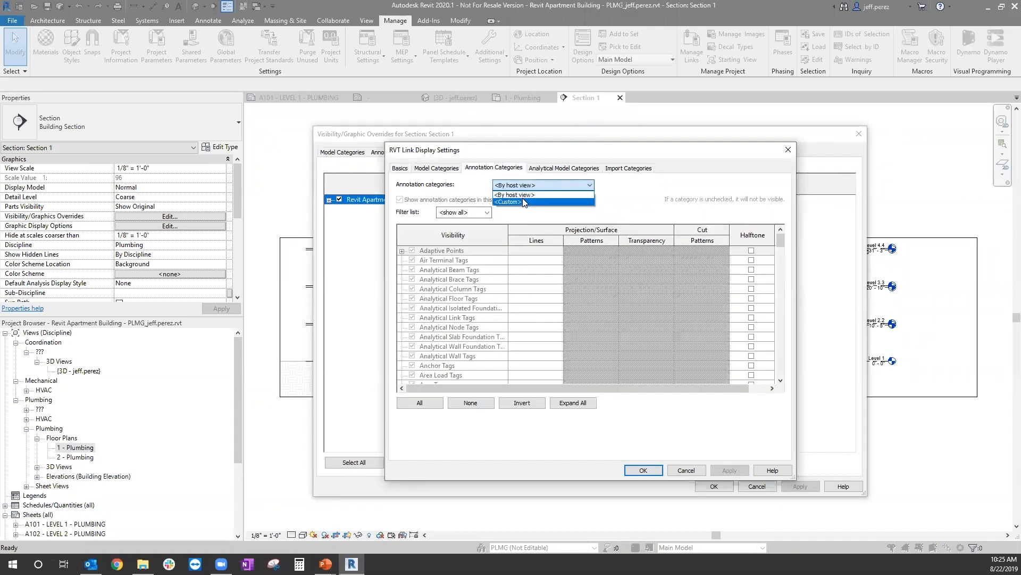
pyautogui.click(524, 203)
pyautogui.scroll(-13, 500, 332)
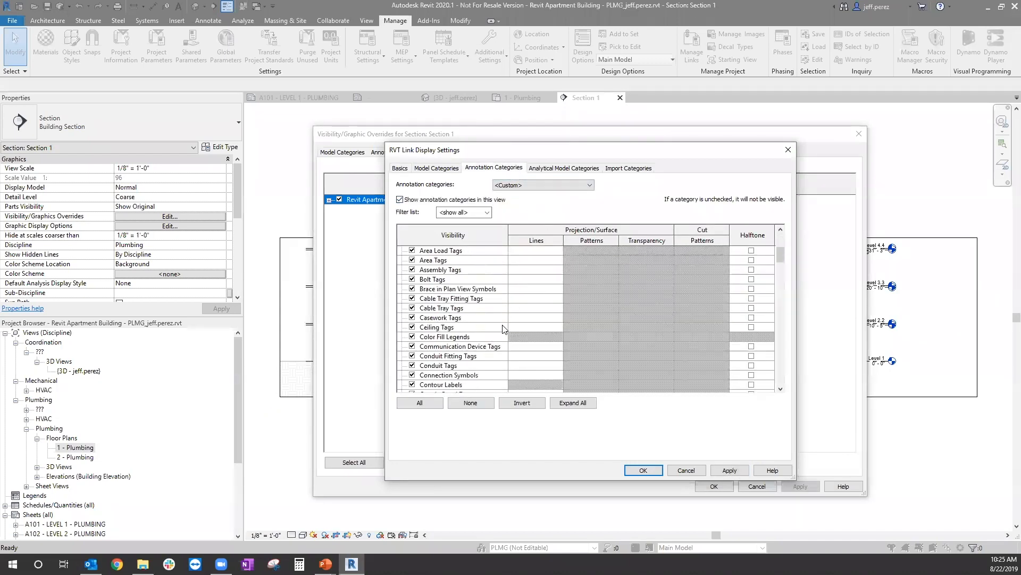
pyautogui.scroll(-5, 504, 327)
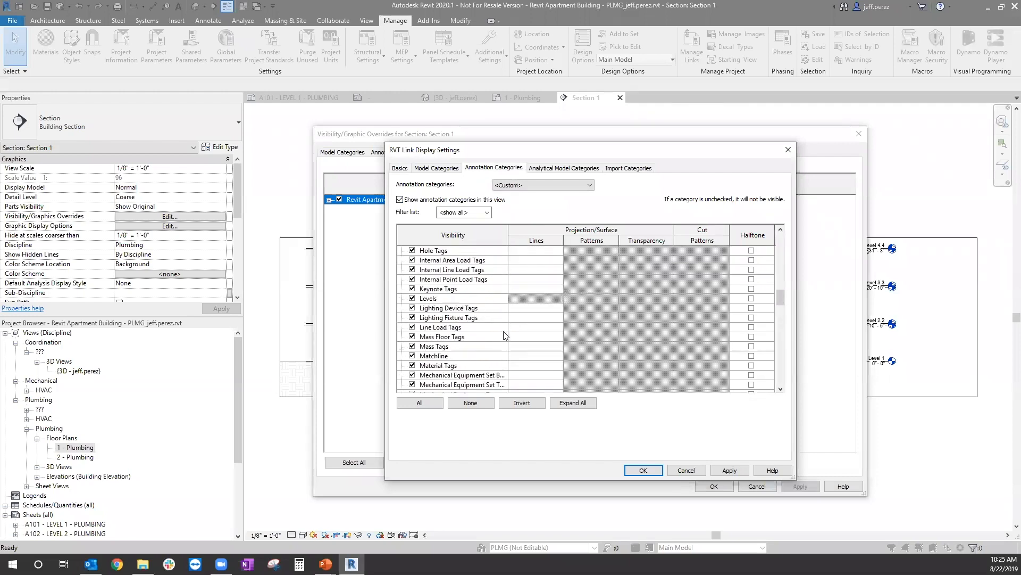
pyautogui.click(730, 470)
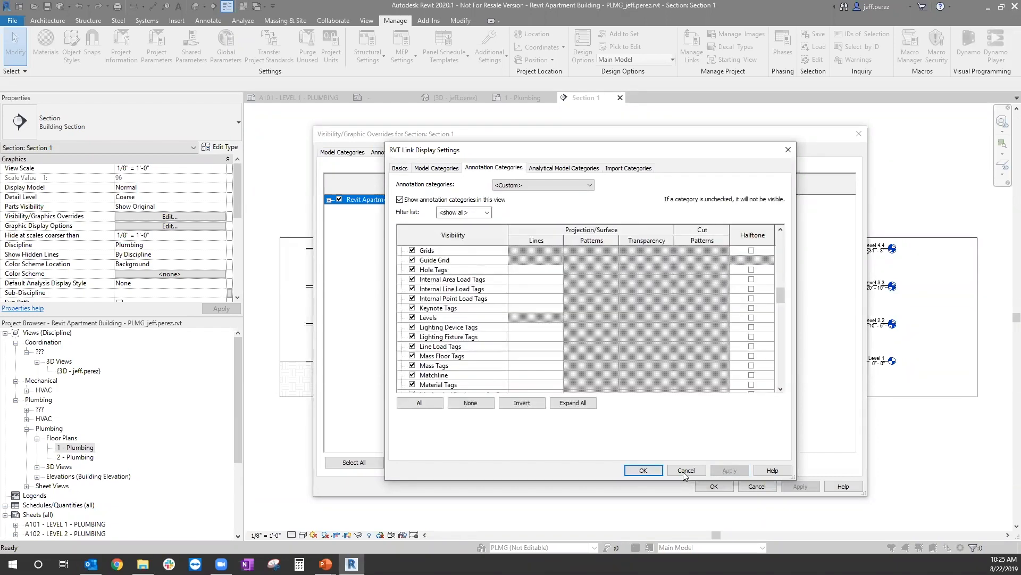
pyautogui.click(643, 471)
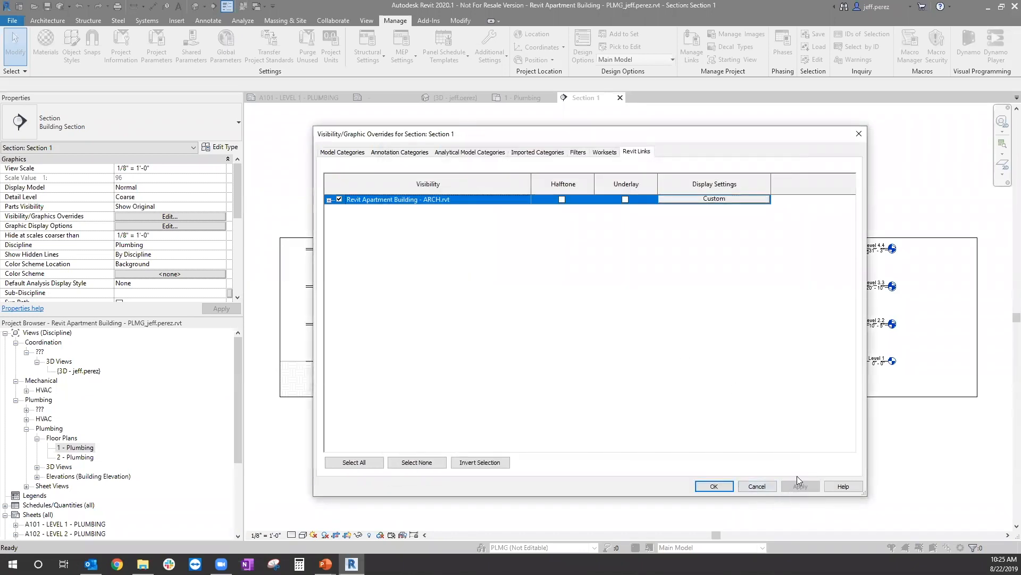
pyautogui.click(727, 487)
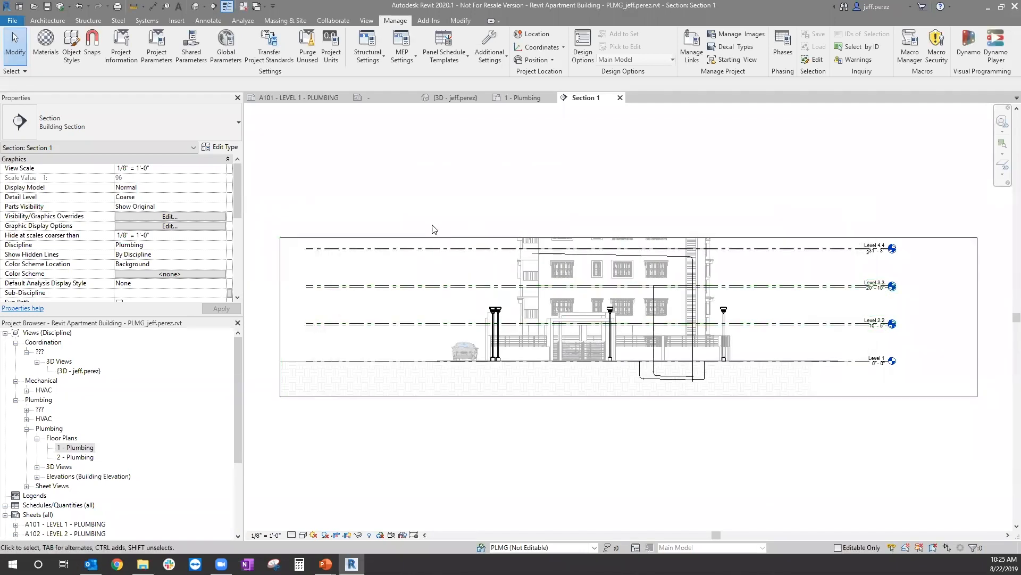
# Step: Extend the section's crop region upward to include Level 5.5
pyautogui.moveTo(790, 383); pyautogui.dragTo(756, 392, button='middle')
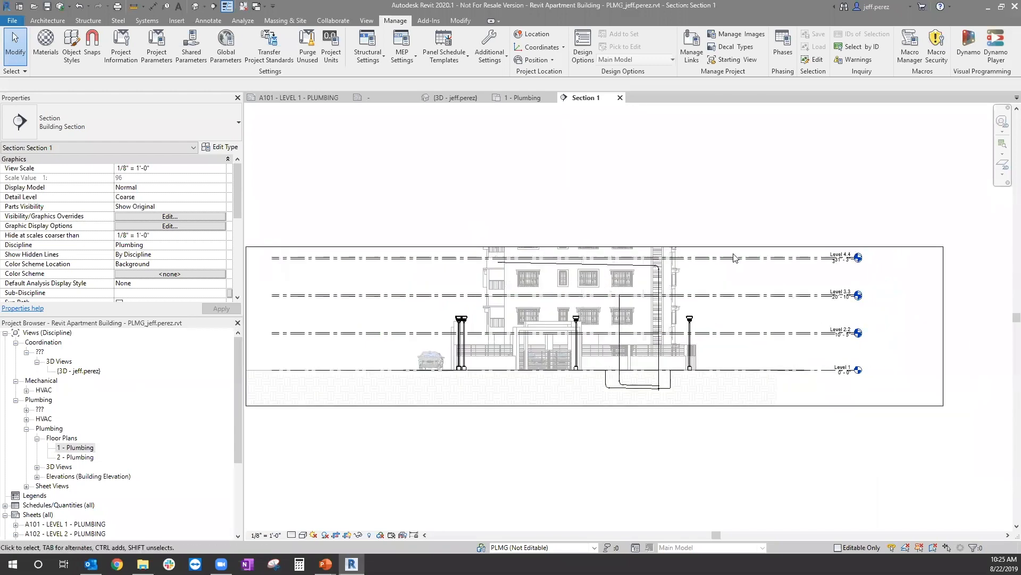
pyautogui.click(703, 245)
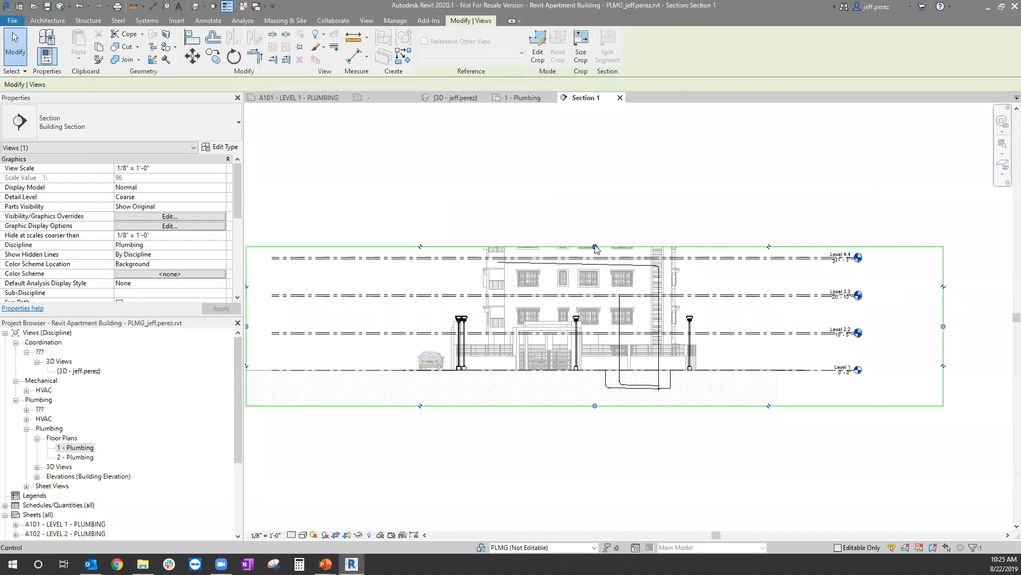
pyautogui.moveTo(595, 247); pyautogui.dragTo(594, 224)
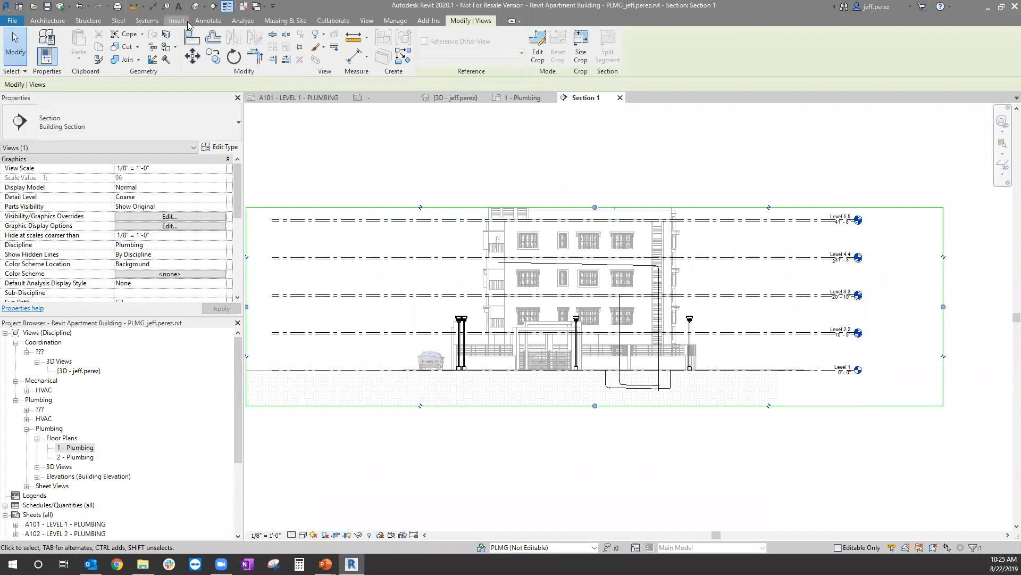
# Step: Start Copy/Monitor with the Select Link option on the linked Revit Apartment Building - ARCH.rvt model
pyautogui.click(394, 21)
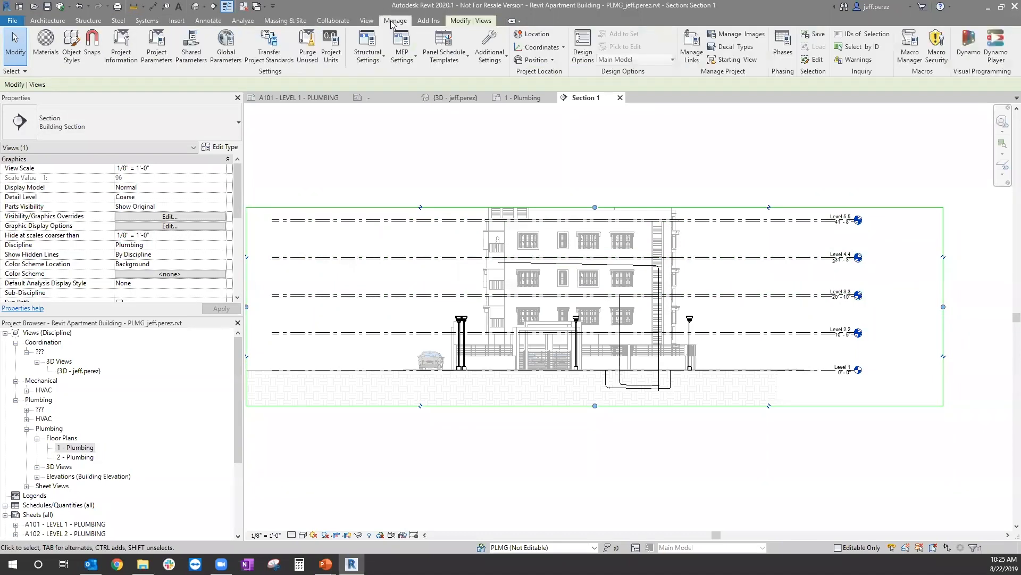
pyautogui.click(345, 21)
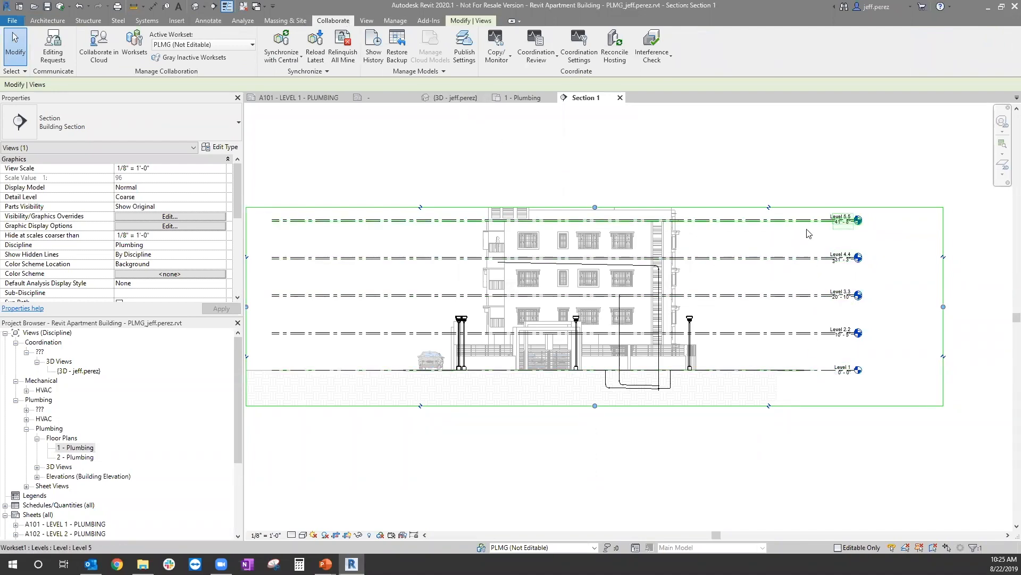
pyautogui.click(498, 45)
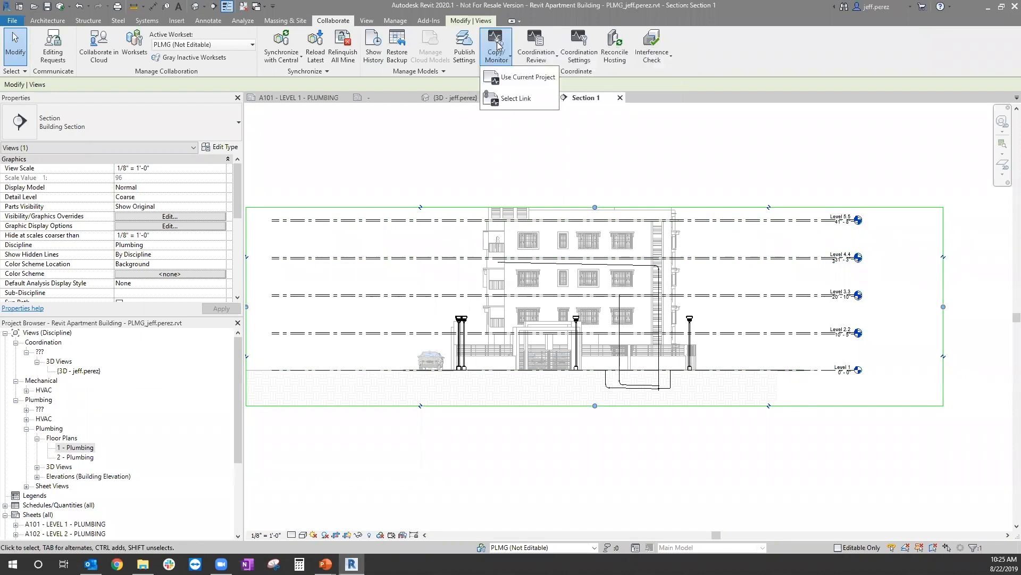
pyautogui.click(533, 98)
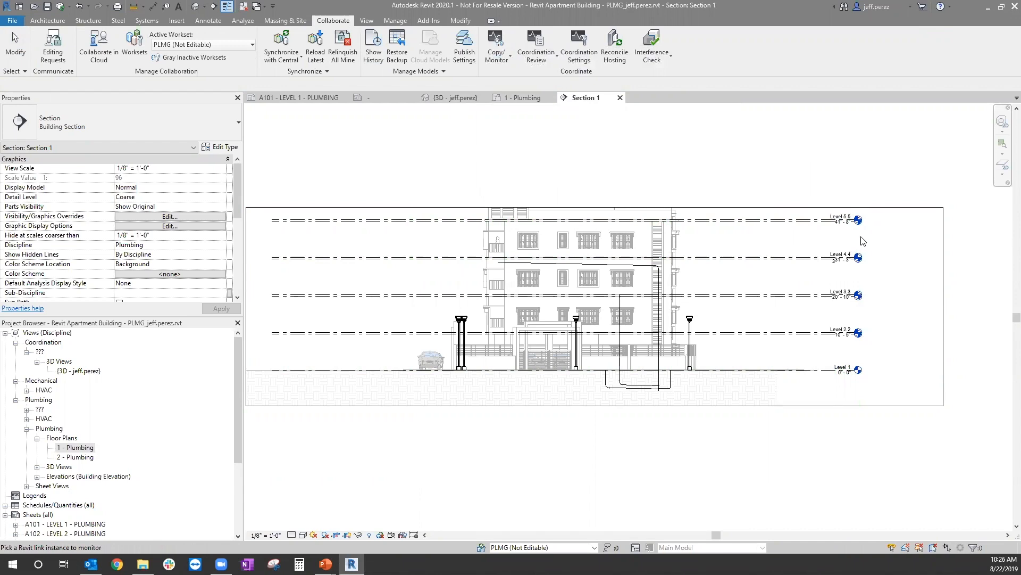
pyautogui.click(810, 301)
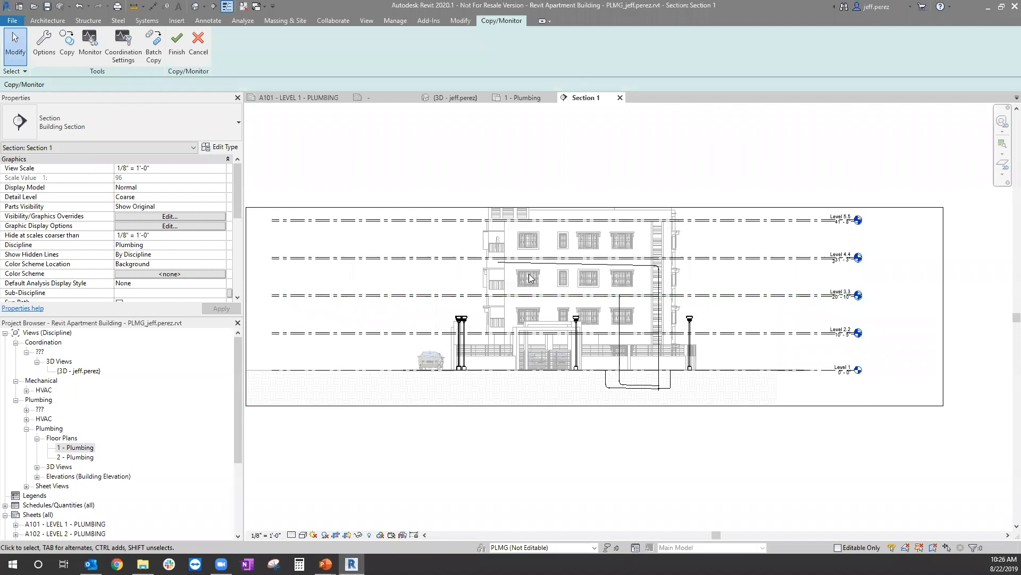
# Step: Review the Copy/Monitor options for levels, grids and columns, and accept the options
pyautogui.click(44, 44)
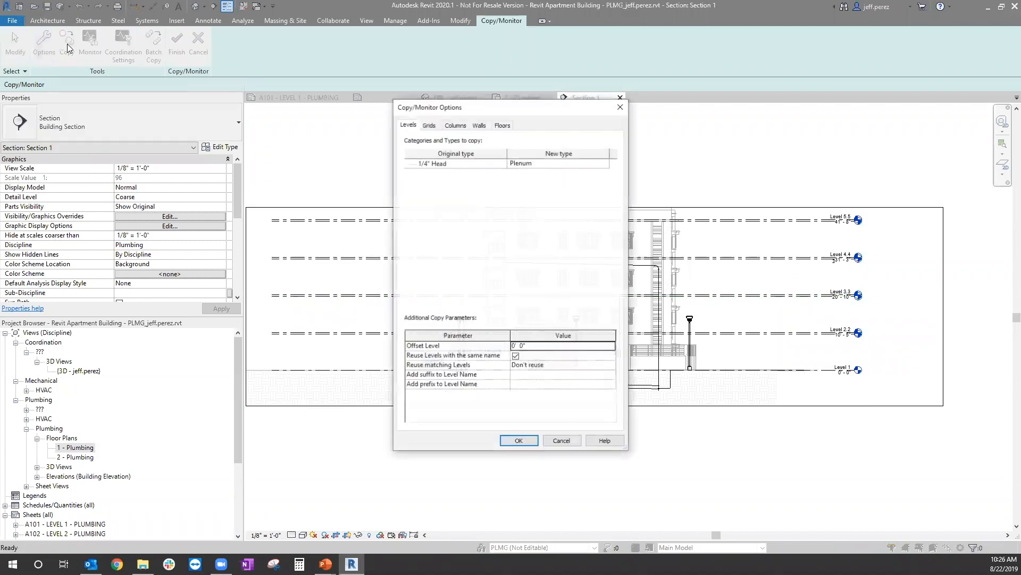
pyautogui.click(430, 125)
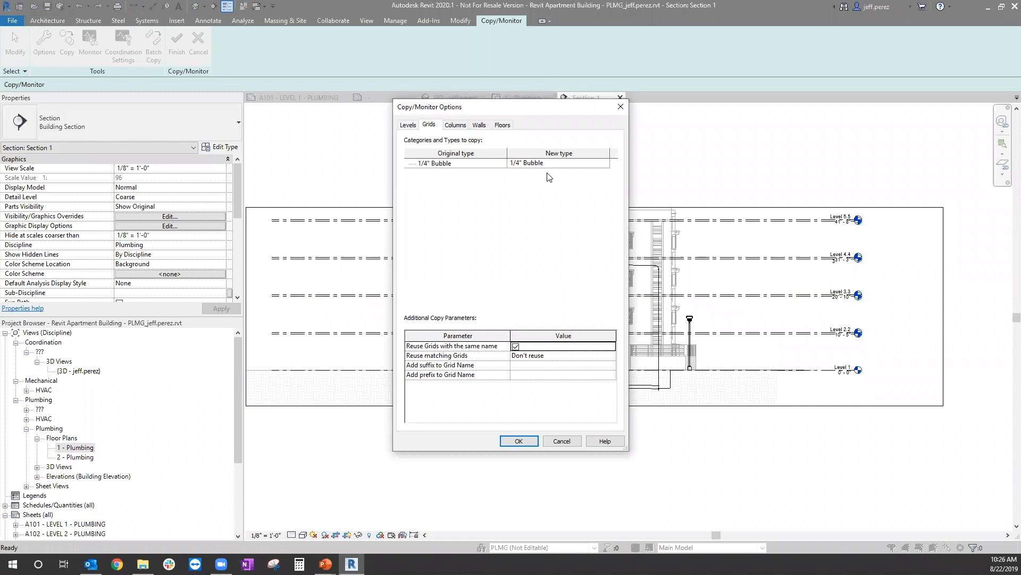
pyautogui.click(462, 125)
pyautogui.click(412, 127)
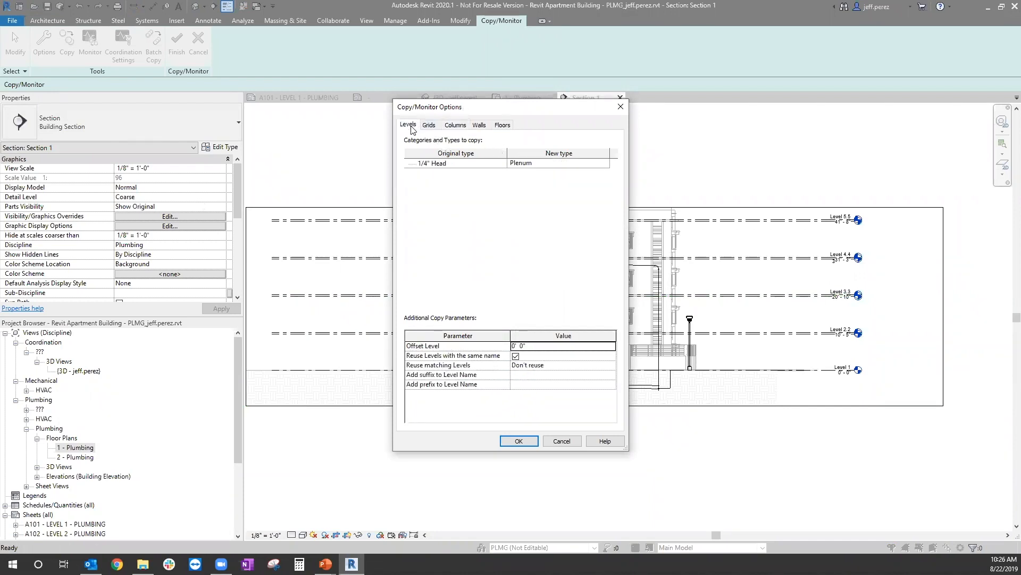
pyautogui.click(527, 440)
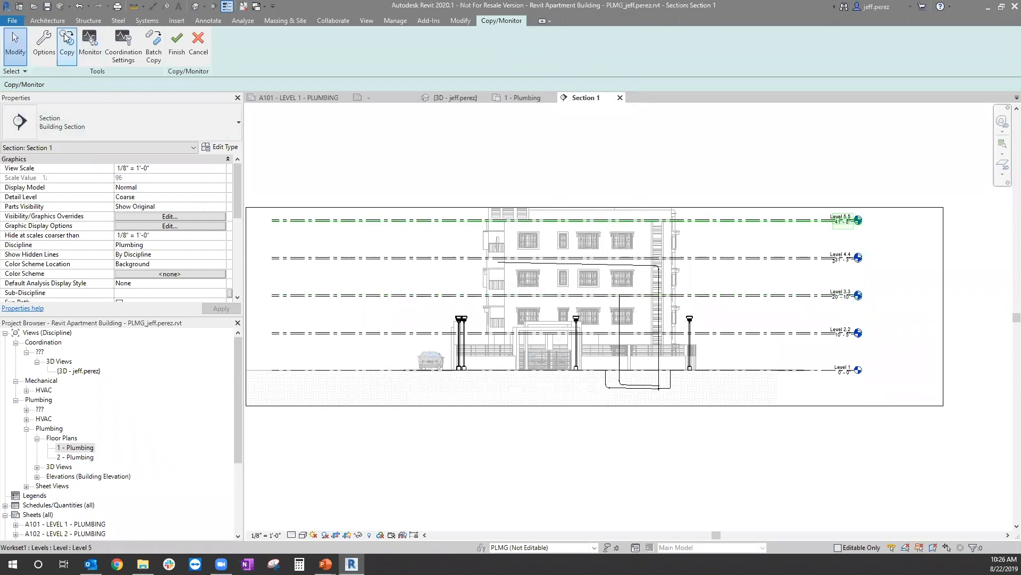
# Step: Copy the linked model's Level 5.5 into the plumbing model with the Copy/Monitor Copy tool
pyautogui.click(67, 44)
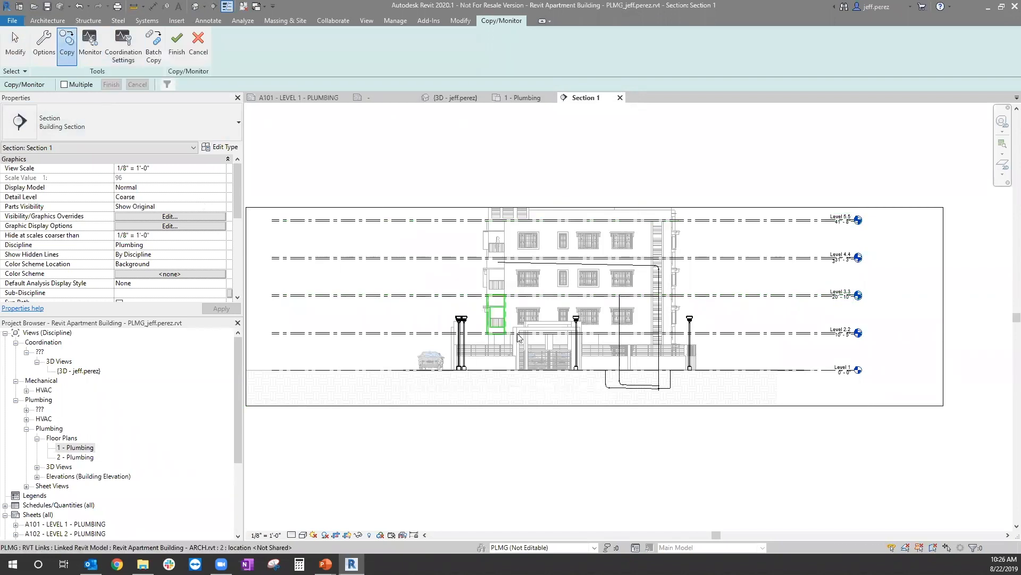
pyautogui.scroll(2, 878, 223)
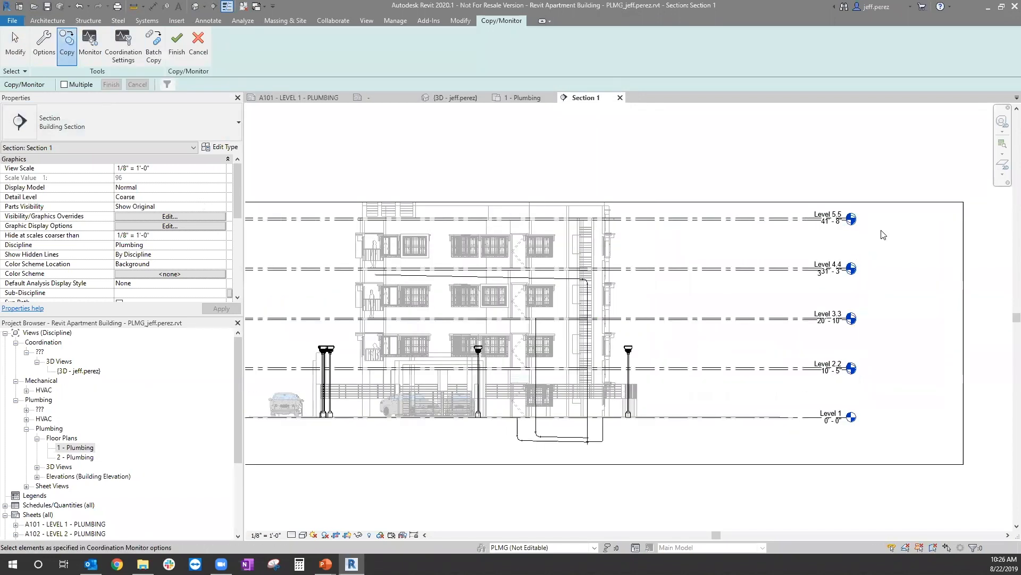
pyautogui.scroll(1, 851, 224)
pyautogui.scroll(2, 792, 210)
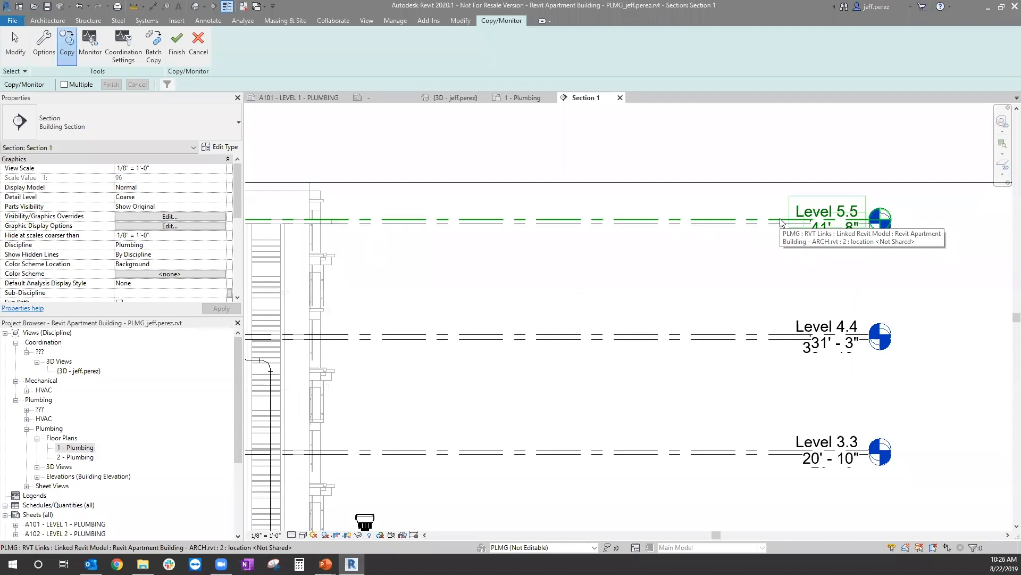
pyautogui.click(780, 222)
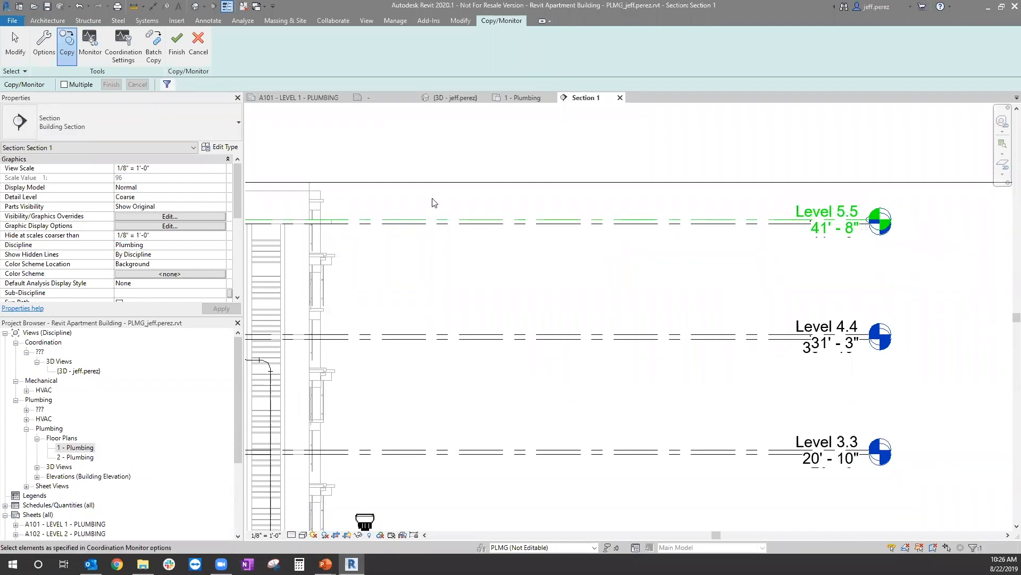
# Step: Try to copy the linked model's Level 5.5 again with the Copy/Monitor Copy tool
pyautogui.scroll(-2, 804, 195)
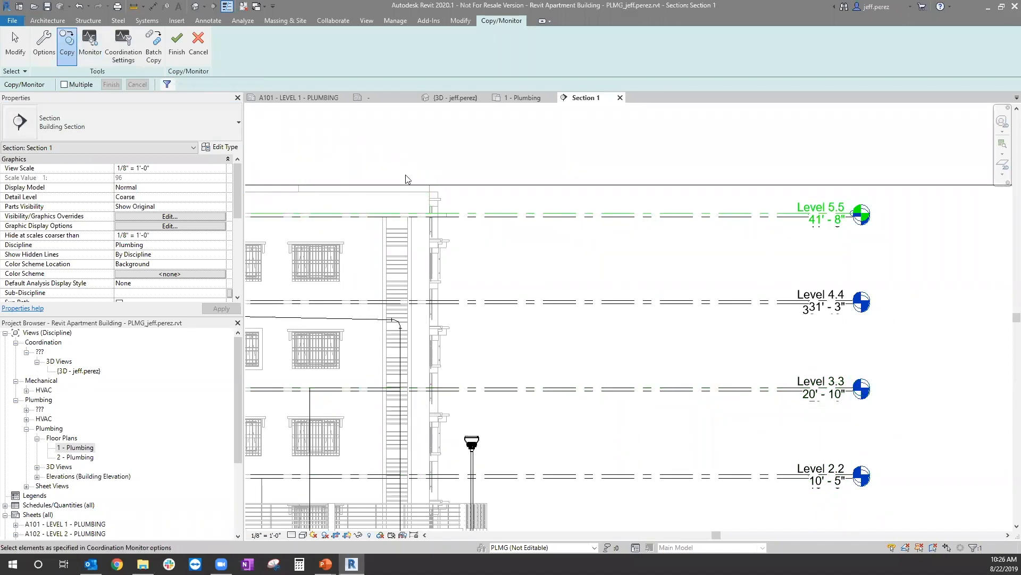
pyautogui.click(90, 43)
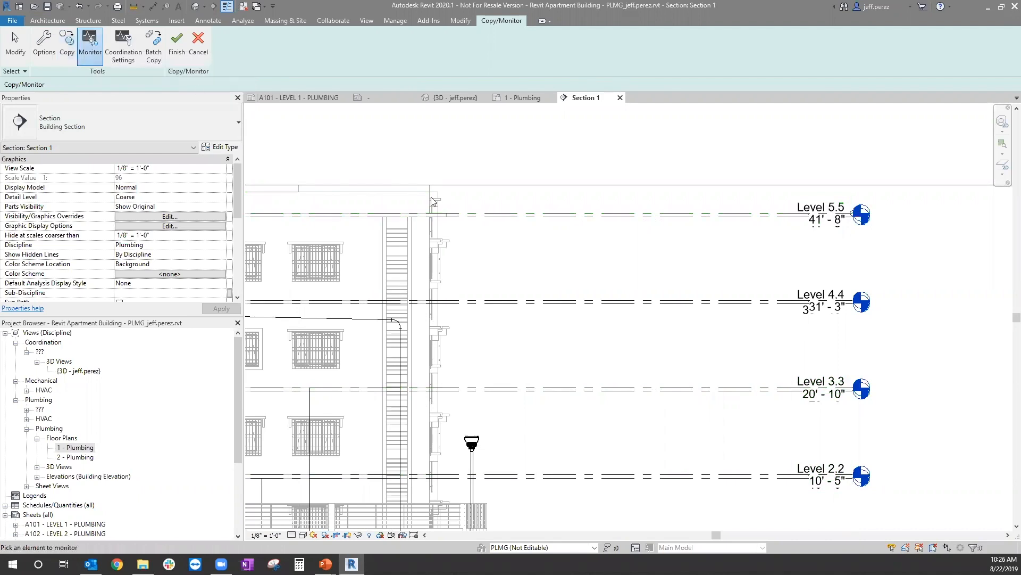
pyautogui.click(68, 45)
pyautogui.click(796, 214)
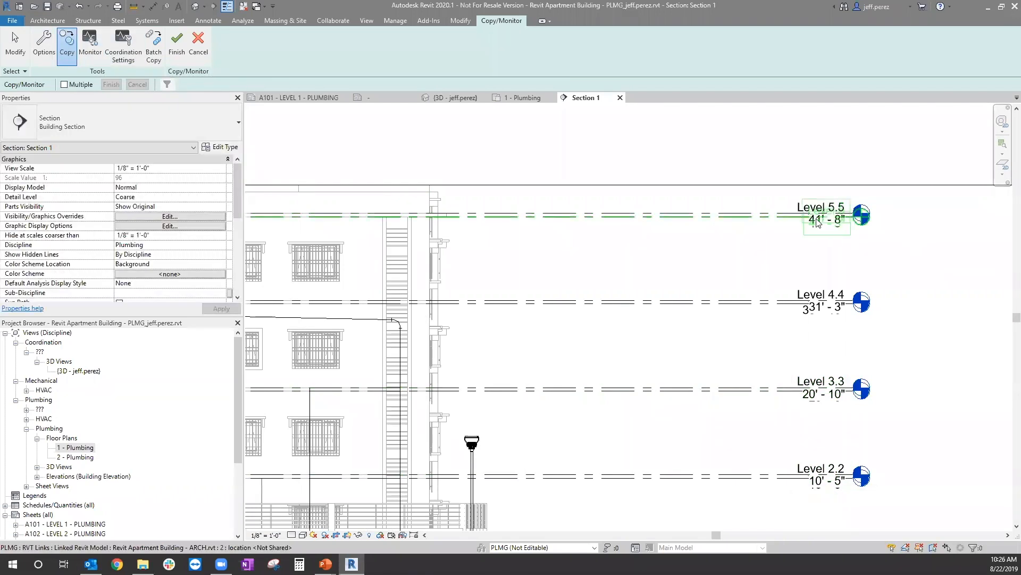
pyautogui.click(787, 213)
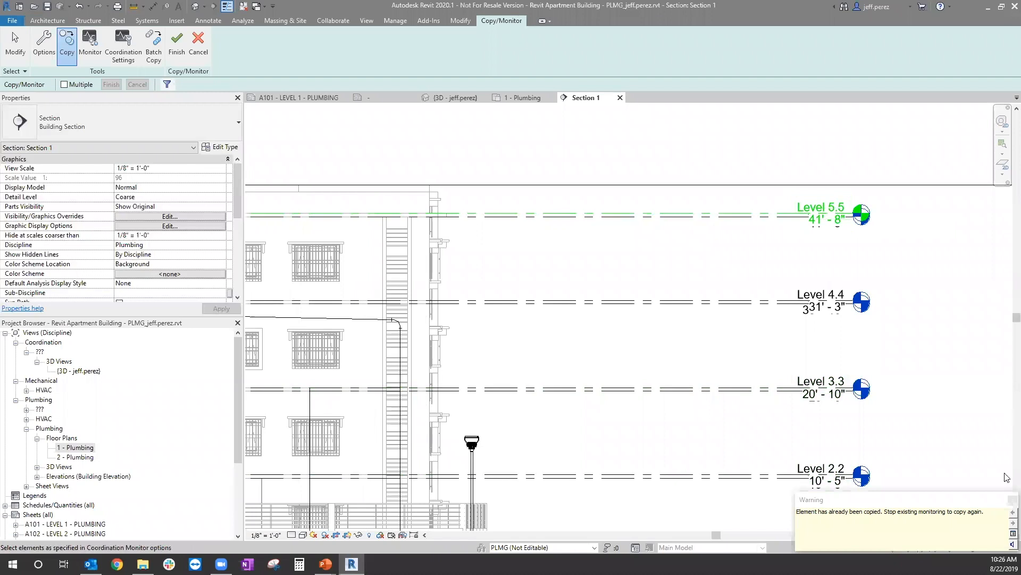
pyautogui.press('Escape')
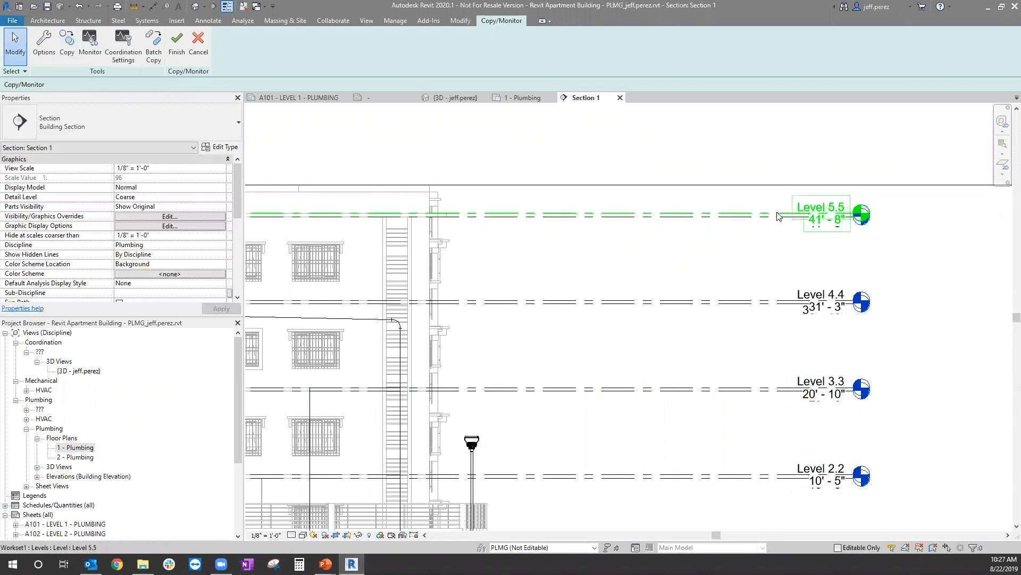
# Step: Delete the copied Level 5.5 from the plumbing model and finish the Copy/Monitor session
pyautogui.click(777, 216)
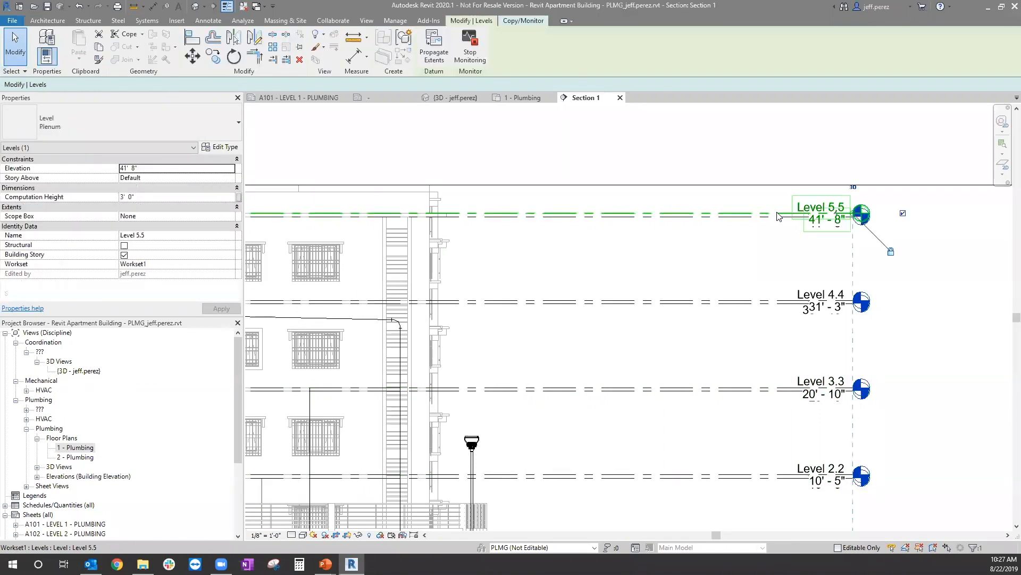
pyautogui.press('Delete')
pyautogui.click(549, 317)
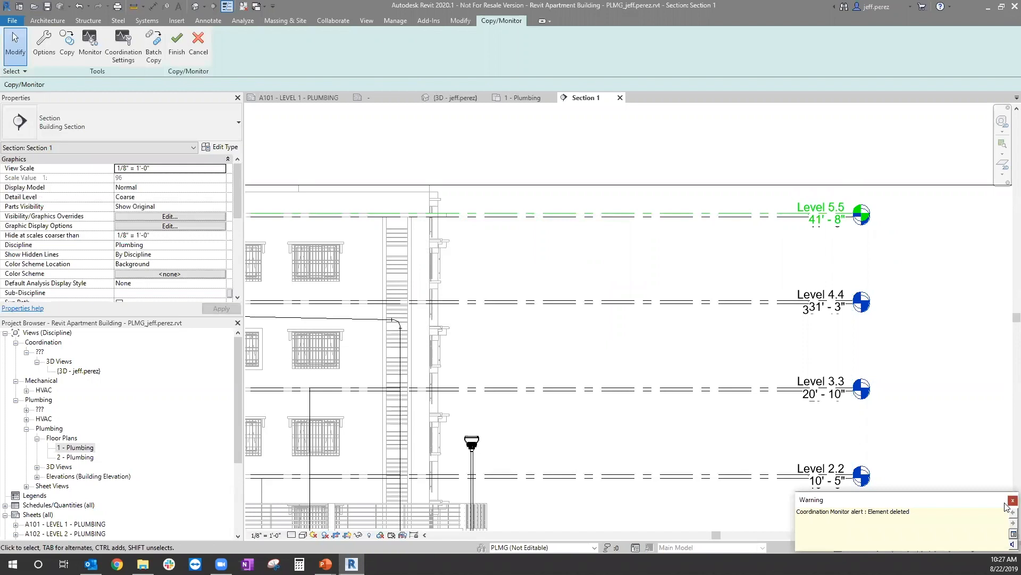
pyautogui.click(1007, 502)
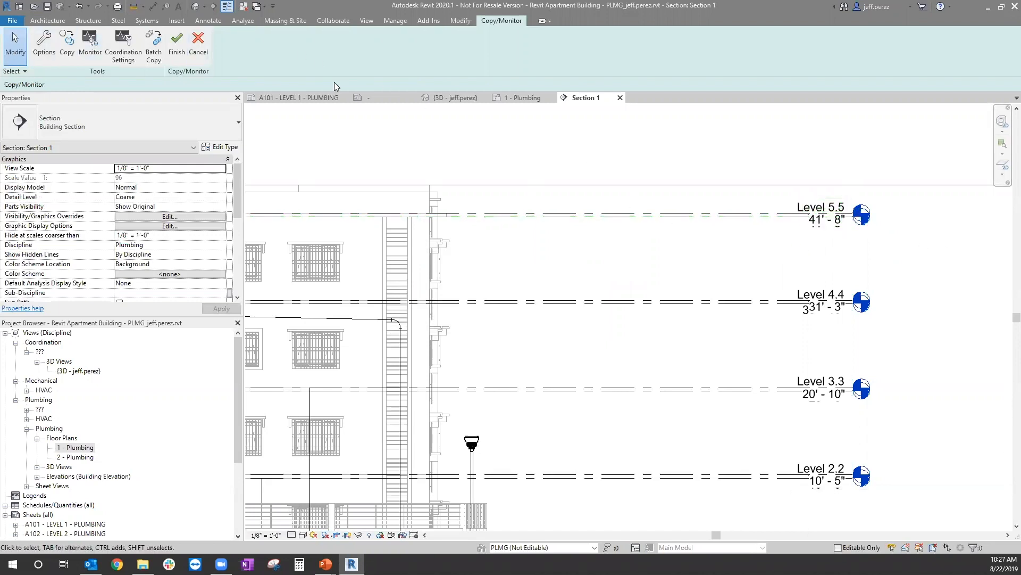
pyautogui.click(176, 44)
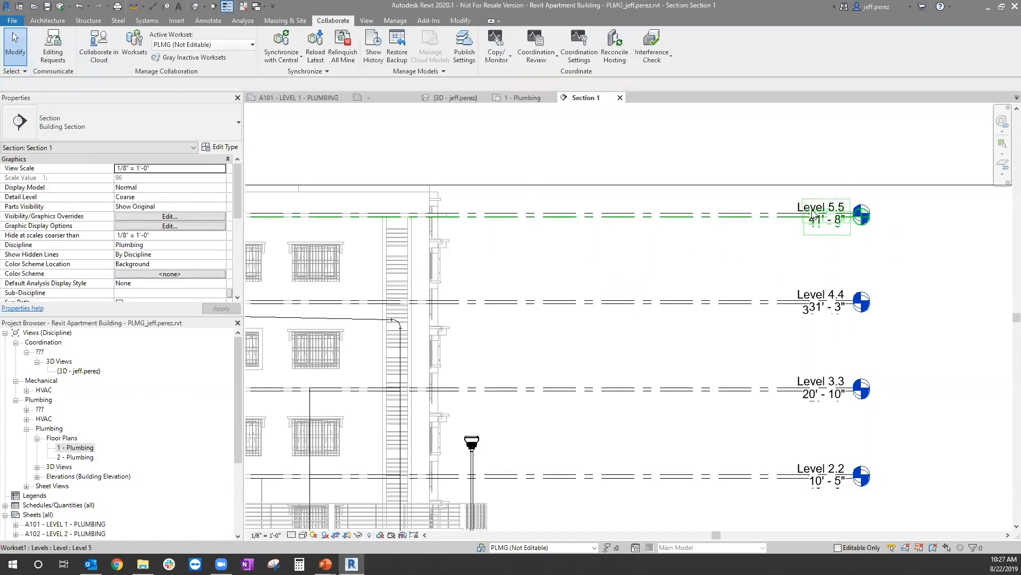
# Step: Close the Section 1 view, the 1 - Plumbing floor plan and the 3D view
pyautogui.scroll(-1, 814, 213)
pyautogui.scroll(-1, 797, 264)
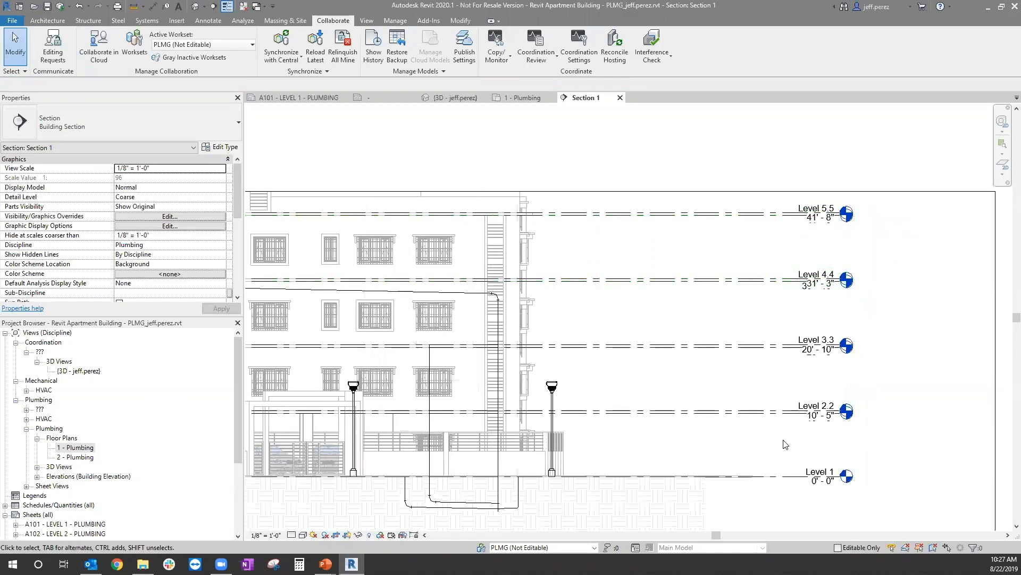
pyautogui.scroll(-1, 840, 417)
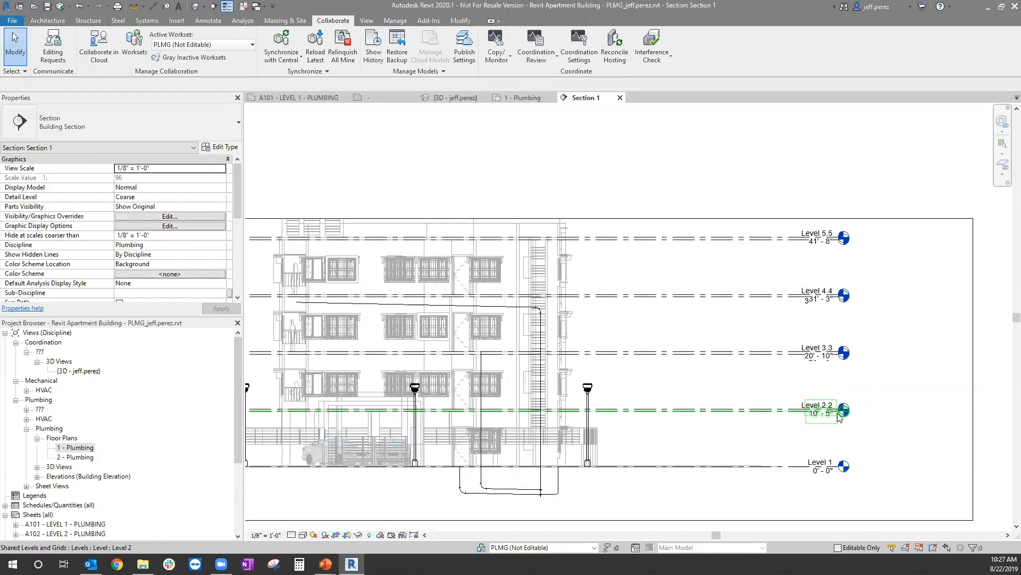
pyautogui.scroll(-1, 886, 266)
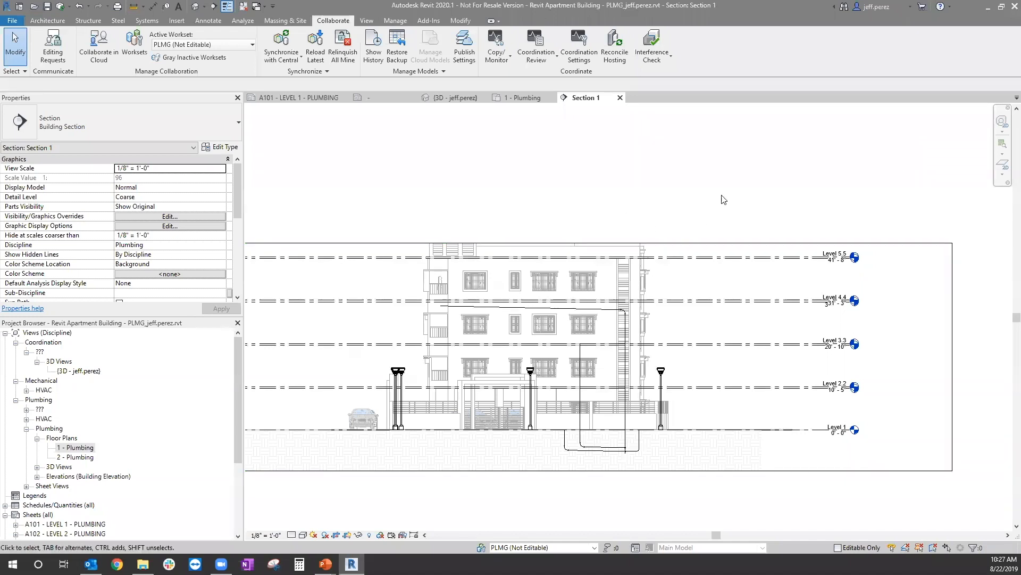
pyautogui.click(620, 98)
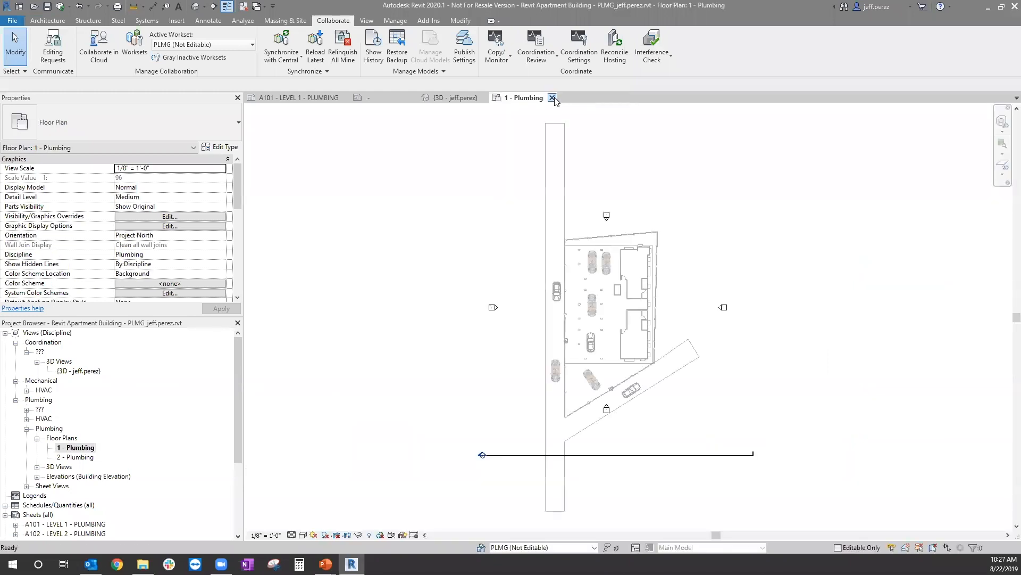
pyautogui.click(554, 98)
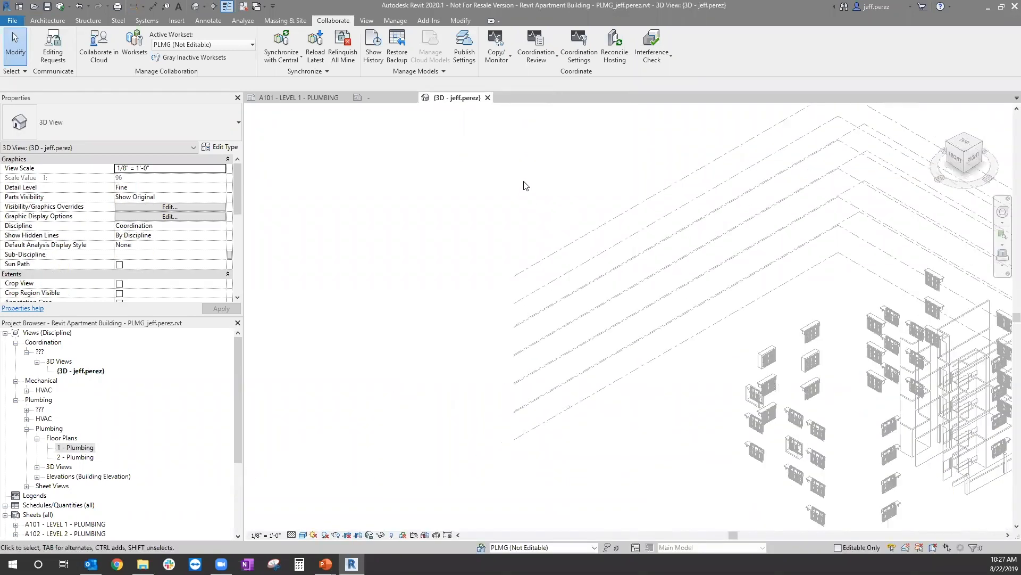
pyautogui.click(487, 98)
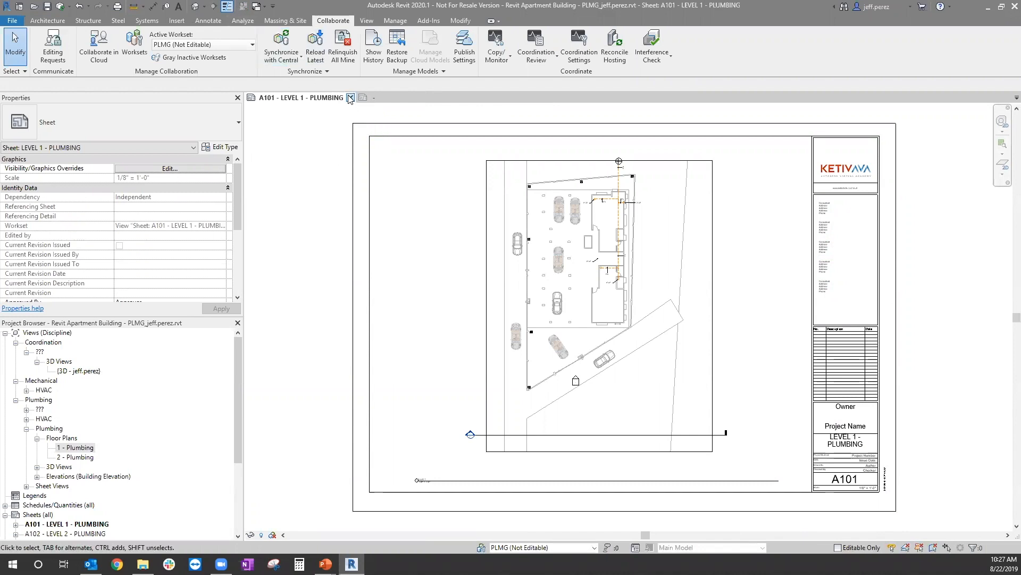
# Step: Close the plumbing model after synchronizing it with central, and close the E1 30 x 42 Horizontal title block family without saving
pyautogui.click(351, 98)
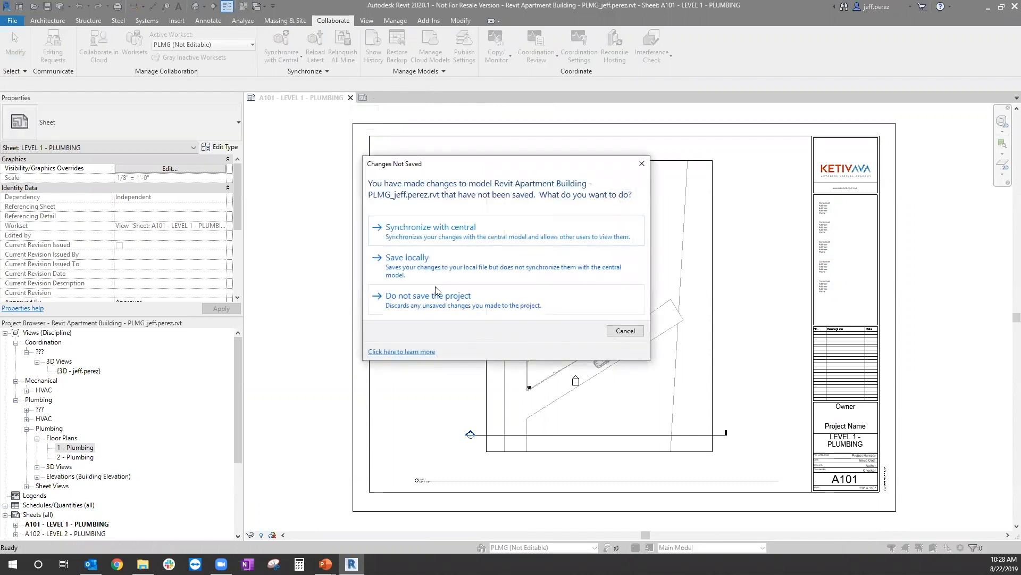
pyautogui.click(514, 295)
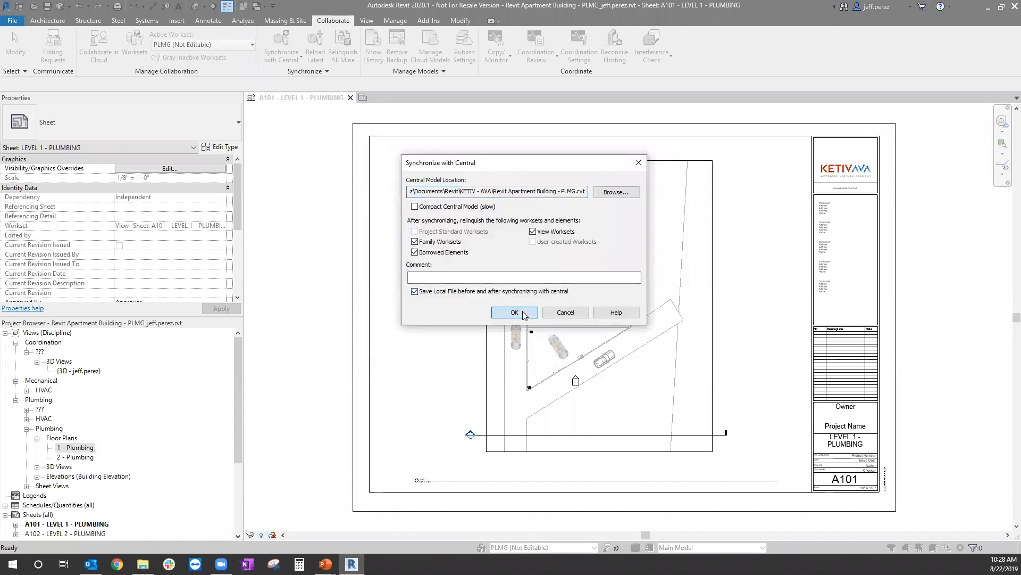
pyautogui.click(523, 313)
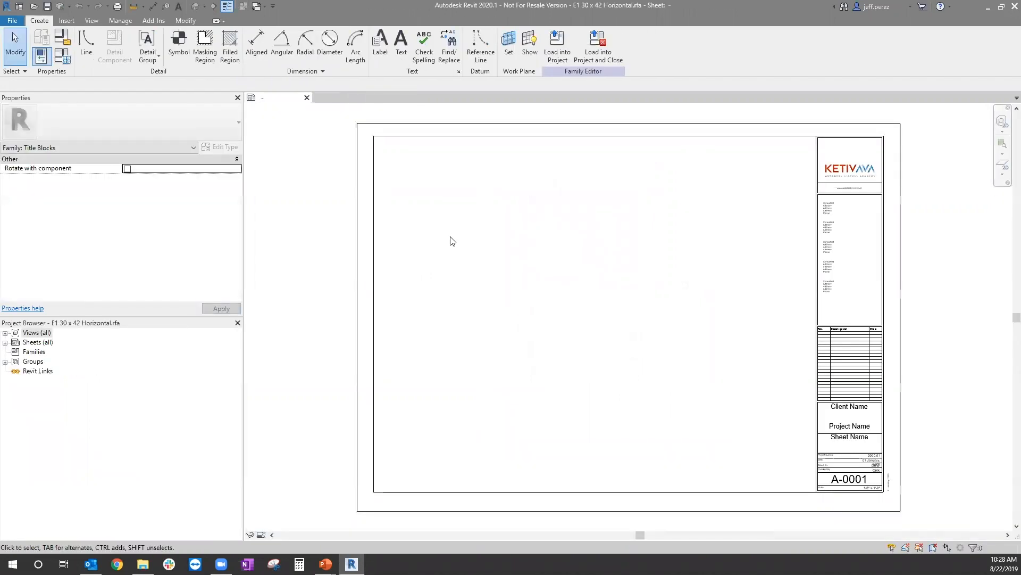
pyautogui.click(307, 97)
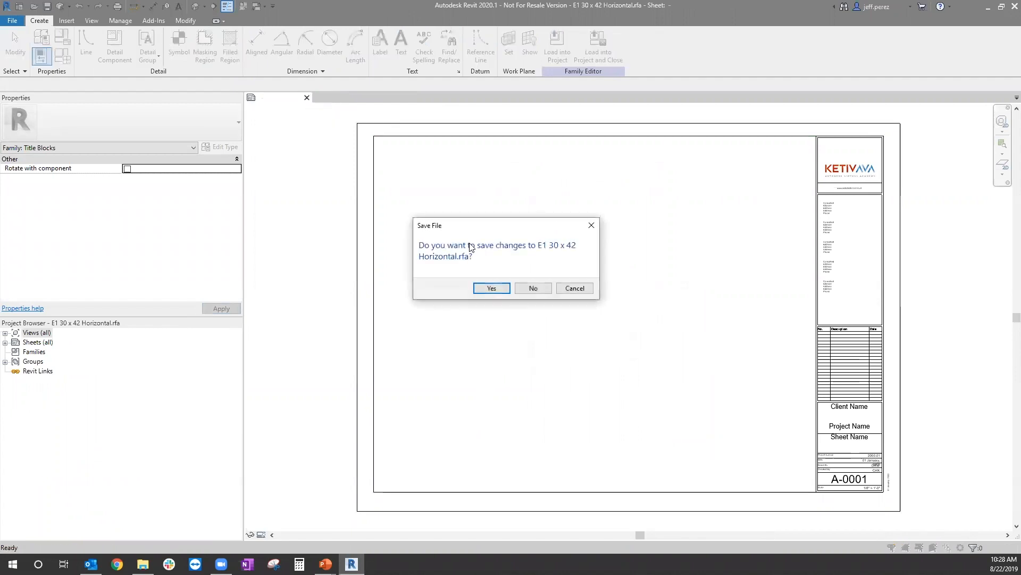
pyautogui.click(537, 288)
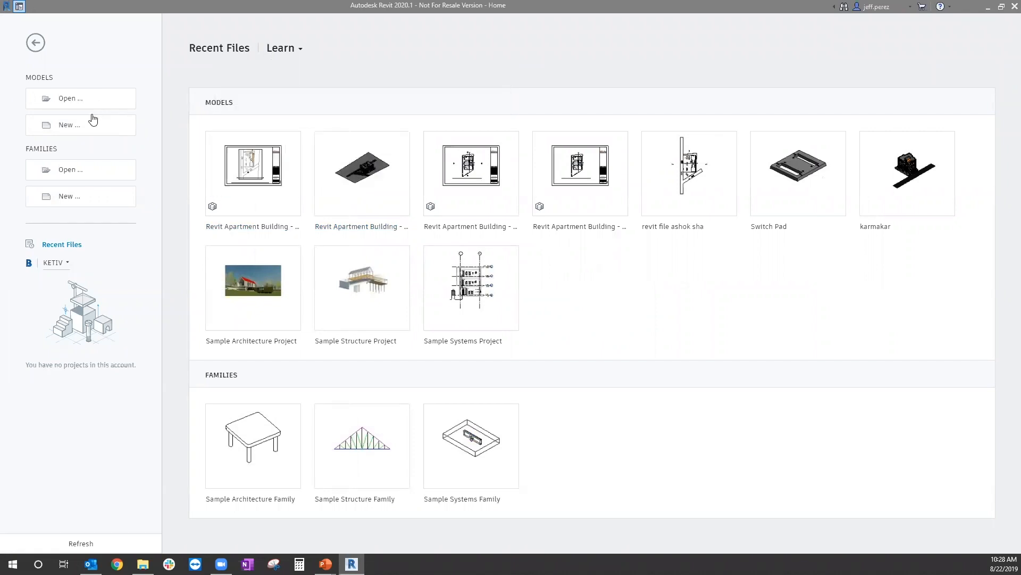
# Step: Open Revit Apartment Building - PLMG.rvt from the KETIV - AVA folder with Audit on, detached from central with worksets preserved
pyautogui.click(73, 103)
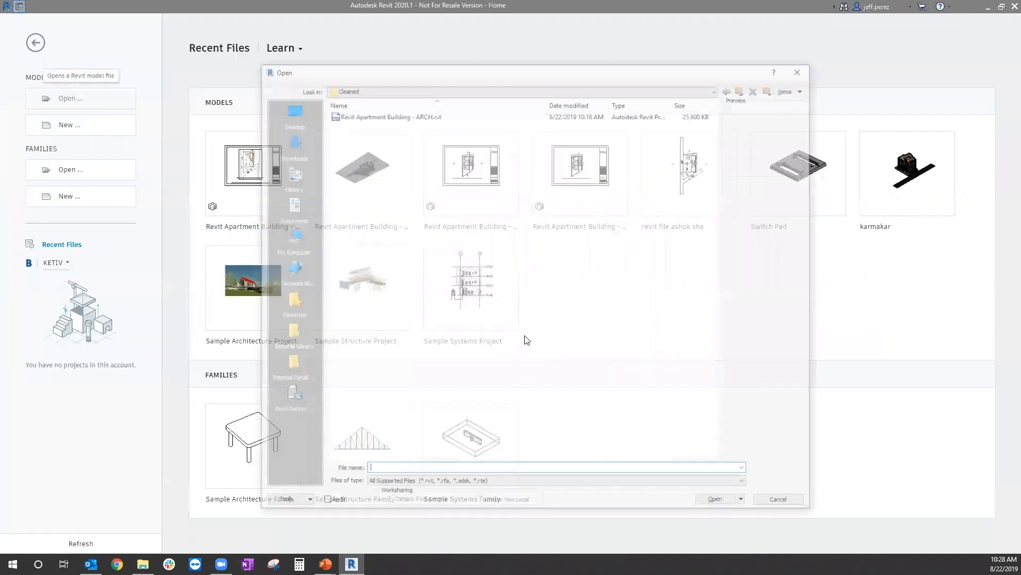
pyautogui.click(743, 88)
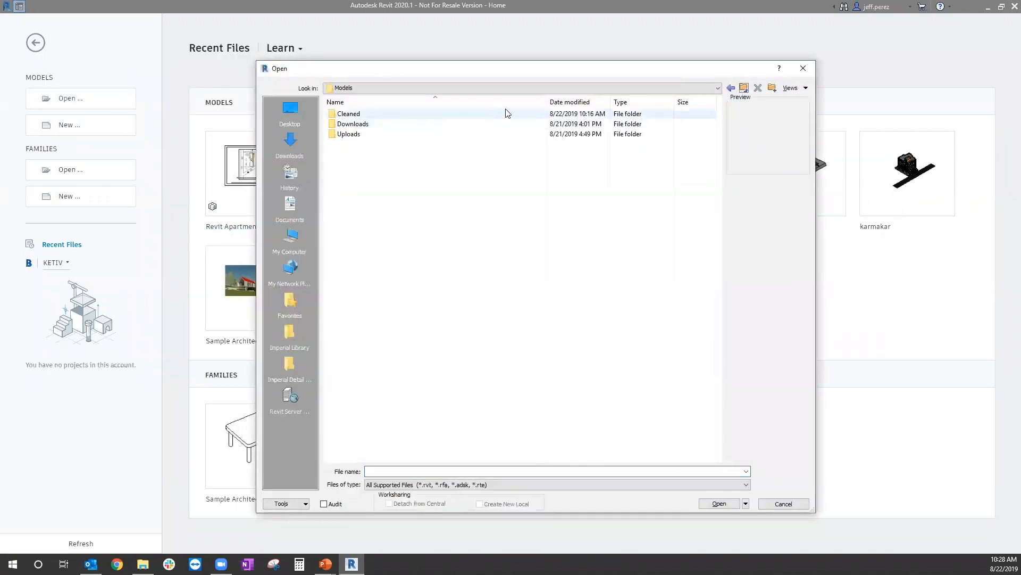
pyautogui.click(744, 88)
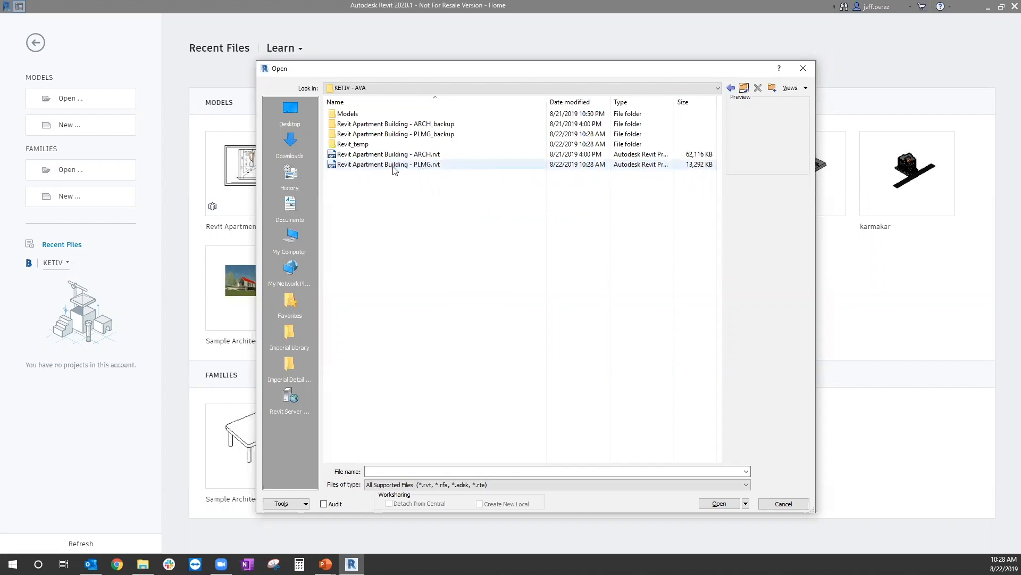
pyautogui.click(428, 165)
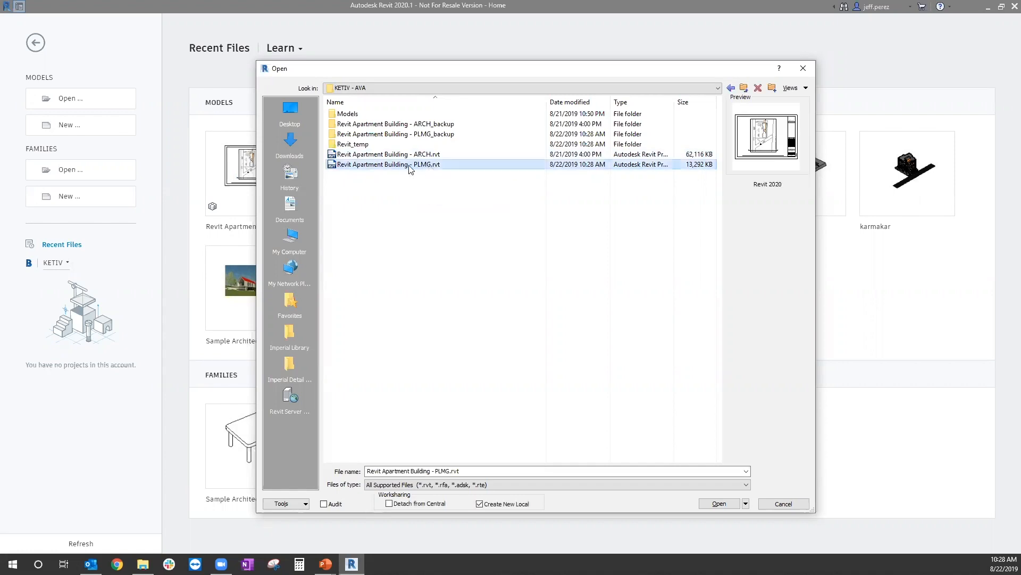
pyautogui.click(390, 503)
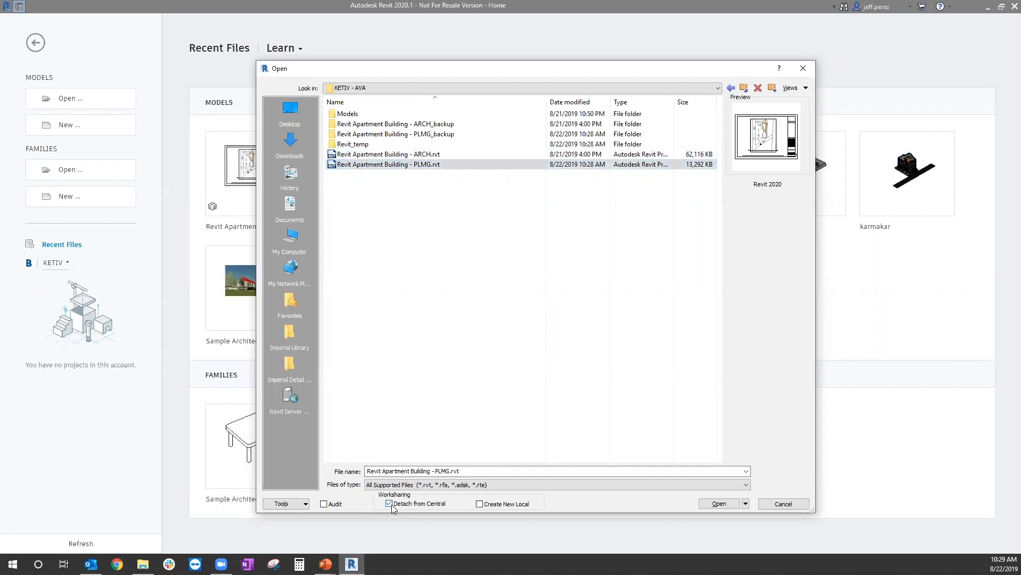
pyautogui.click(324, 503)
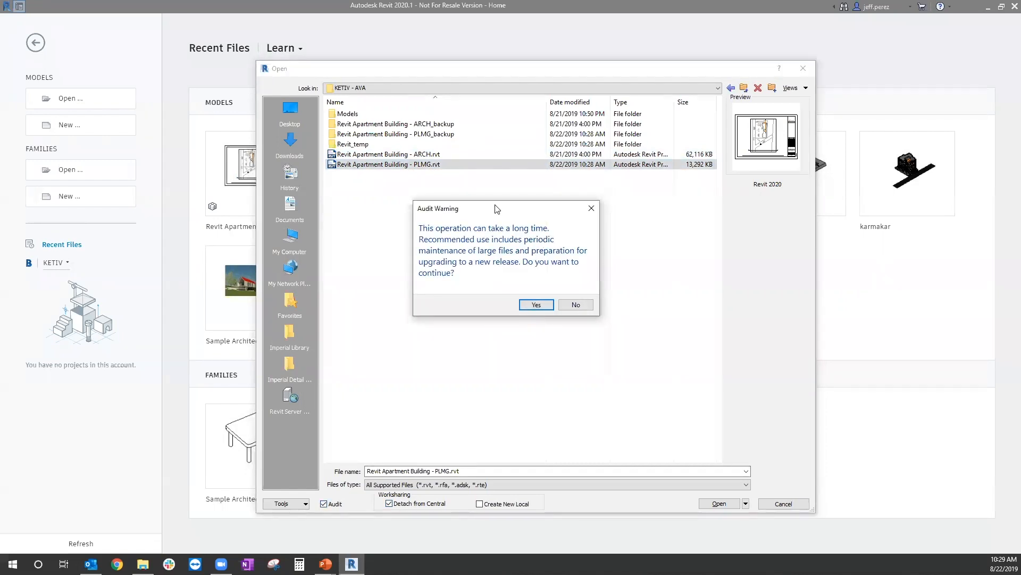
pyautogui.click(536, 305)
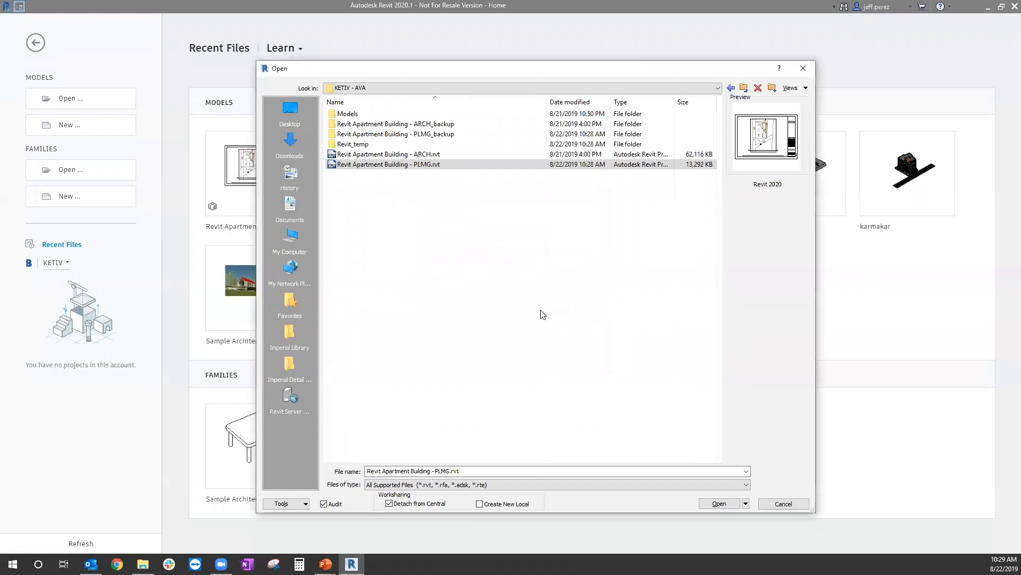
pyautogui.click(722, 505)
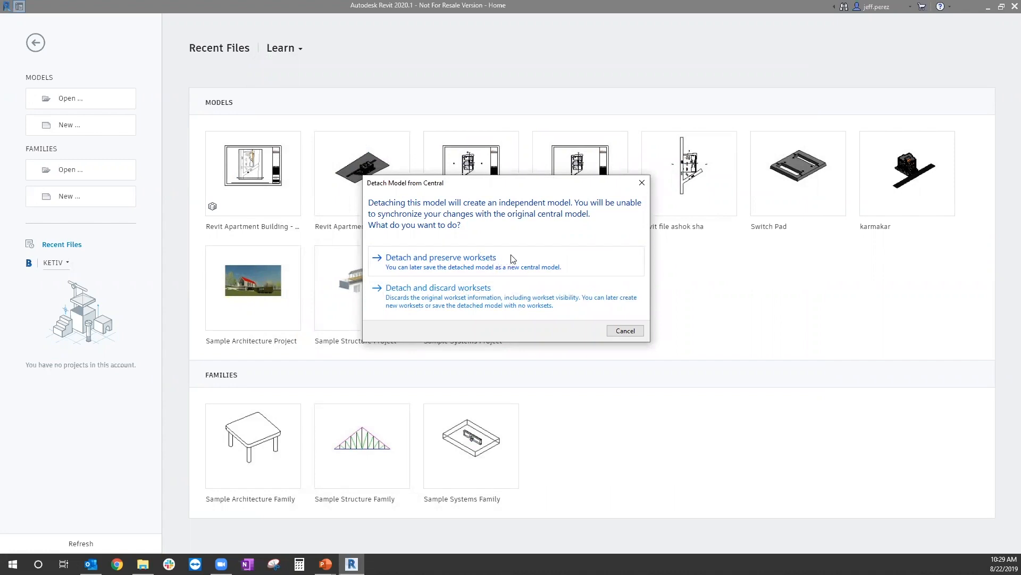
pyautogui.click(483, 263)
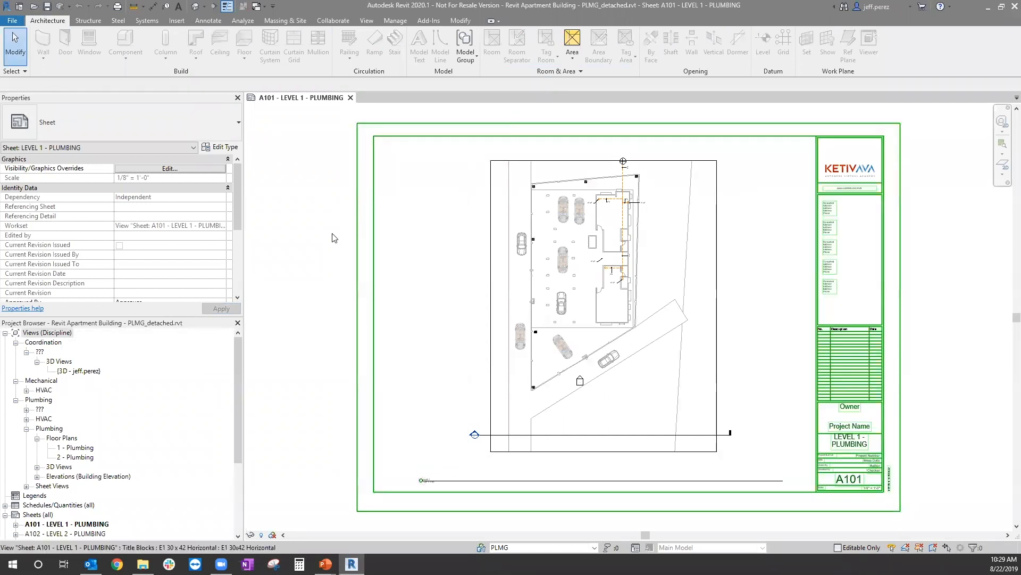
# Step: Check which Revit models are linked in Manage Links and the Project Browser, without changing any link
pyautogui.click(395, 20)
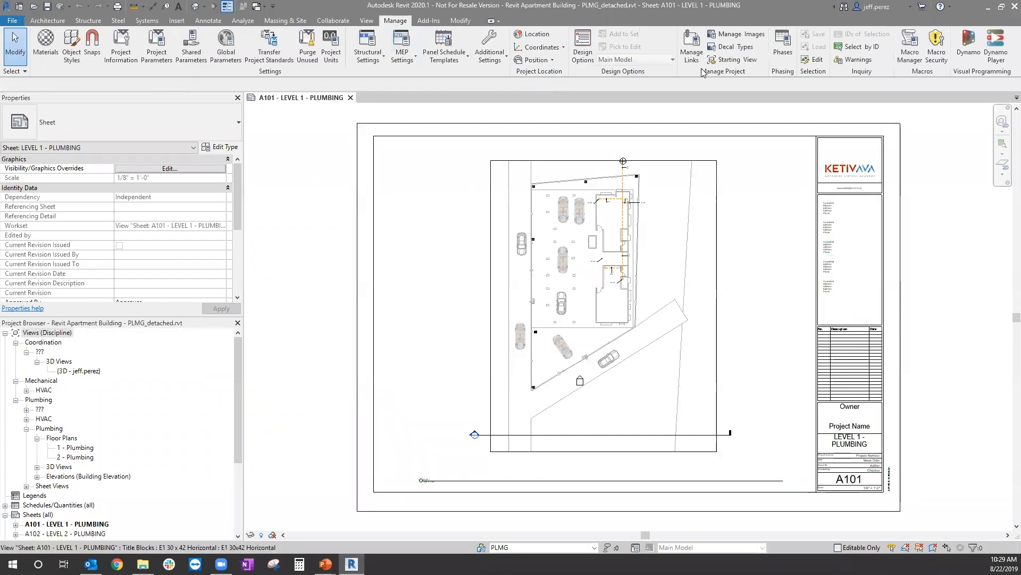
pyautogui.click(691, 48)
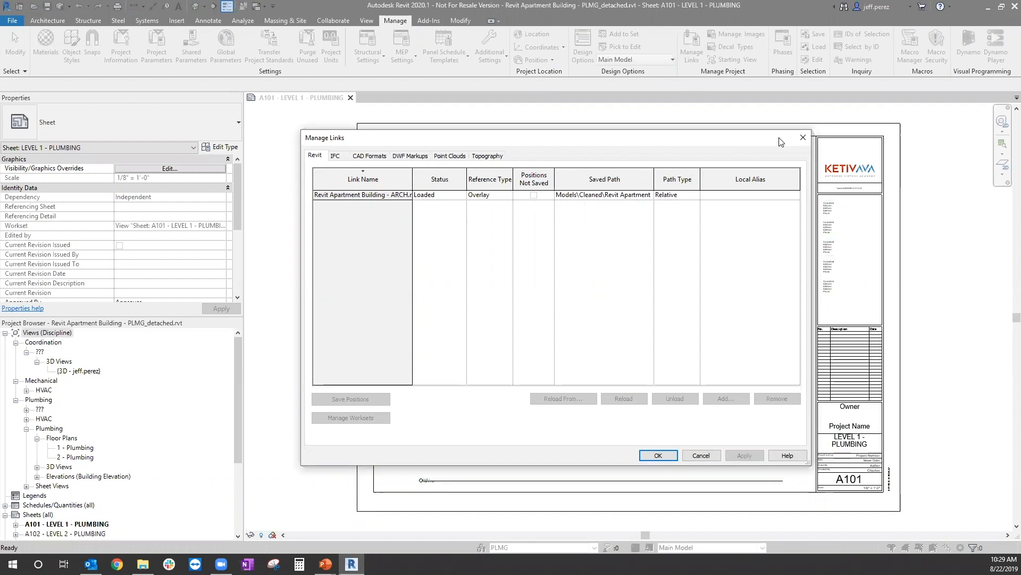
pyautogui.click(803, 137)
pyautogui.moveTo(238, 369); pyautogui.dragTo(240, 462)
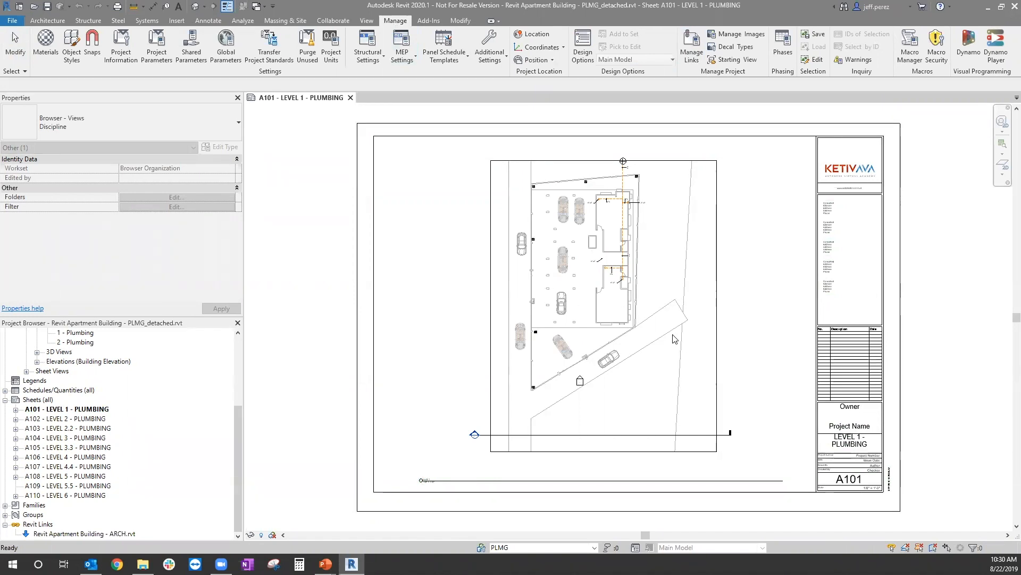
# Step: Purge all unused items from the detached plumbing model
pyautogui.click(309, 45)
pyautogui.click(584, 166)
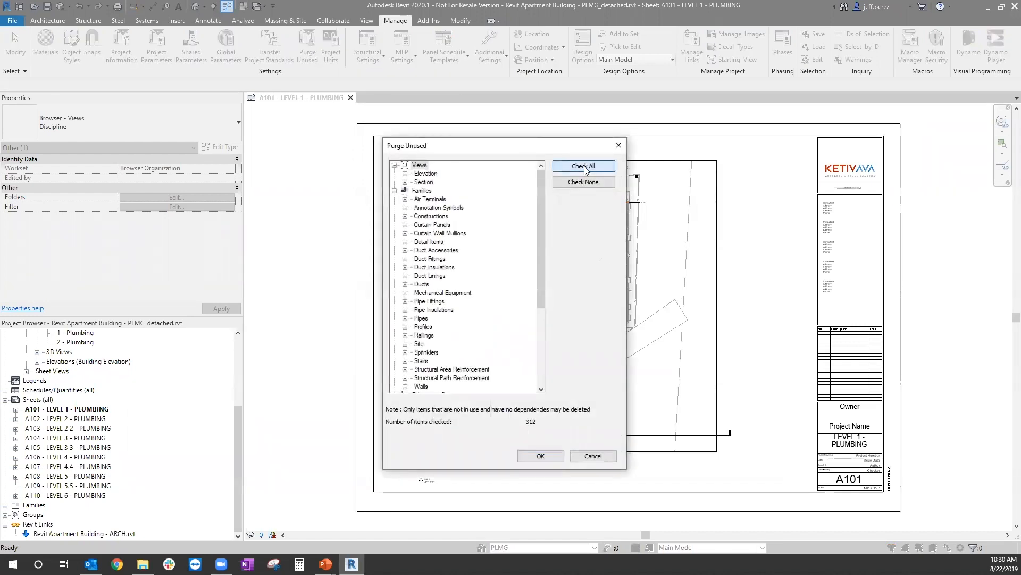
pyautogui.click(541, 456)
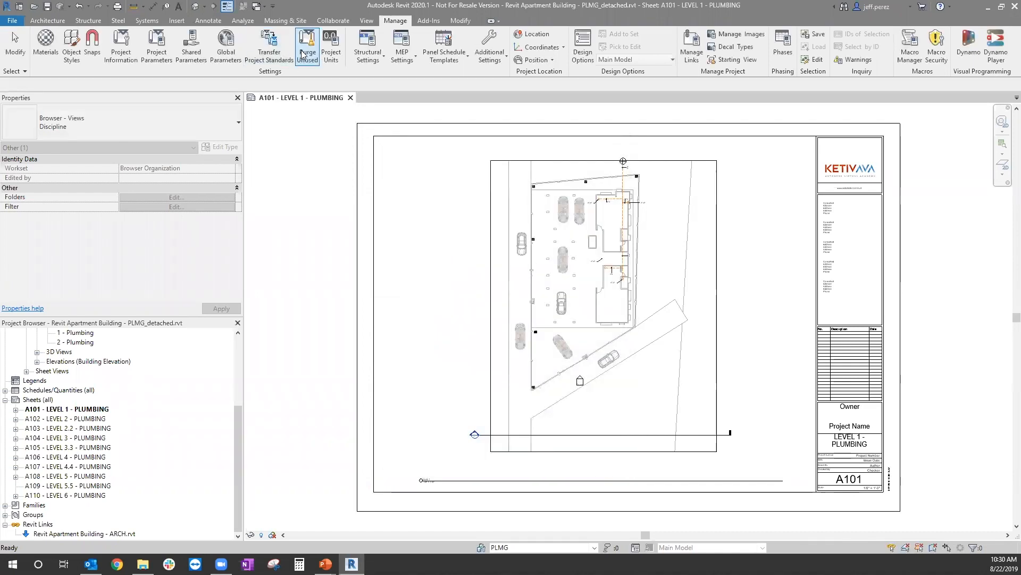
# Step: Repeat Purge Unused on the detached plumbing model with all items checked until no unused items remain
pyautogui.click(309, 45)
pyautogui.click(598, 170)
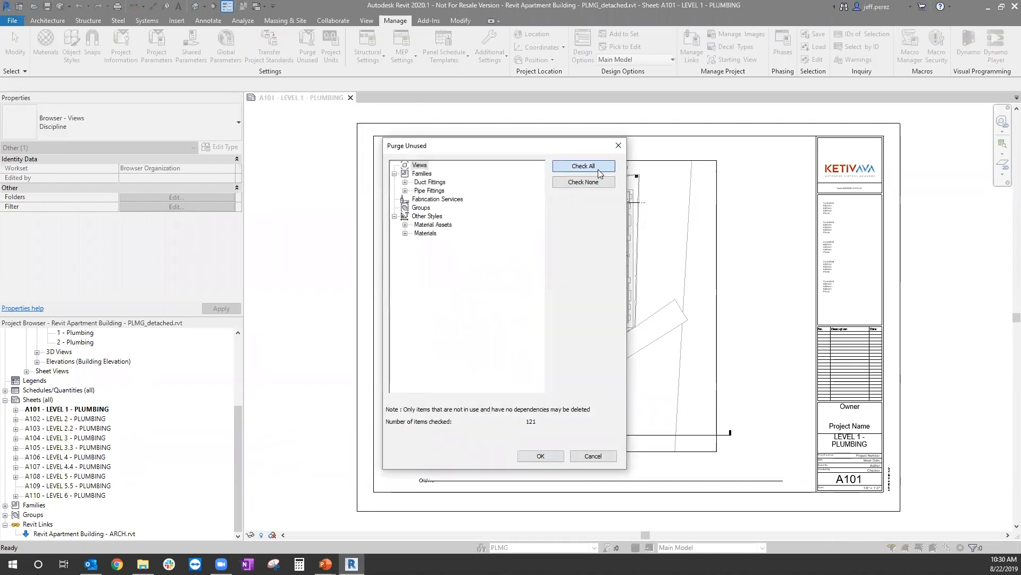
pyautogui.click(540, 456)
pyautogui.click(309, 52)
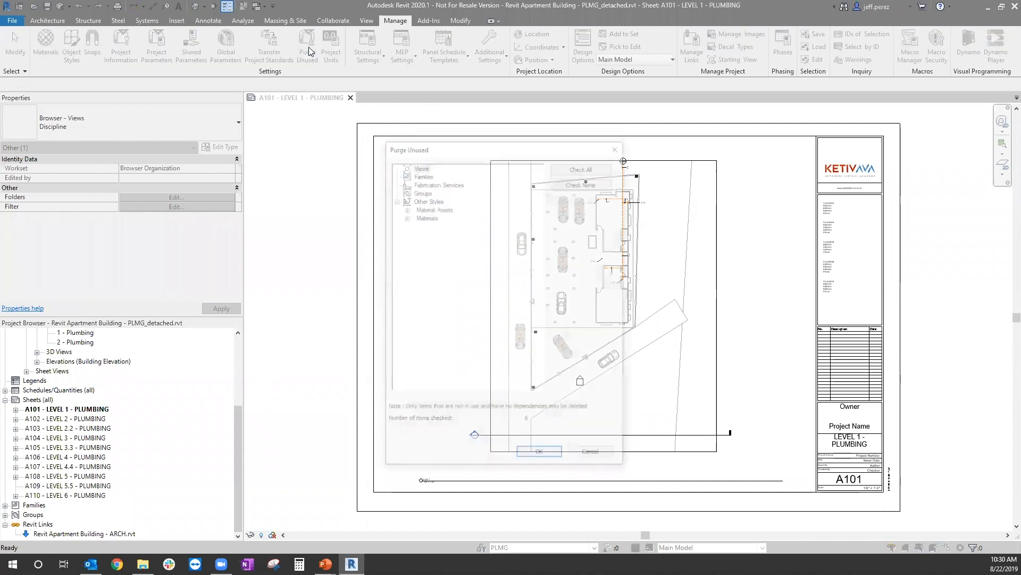
pyautogui.click(596, 166)
pyautogui.click(541, 456)
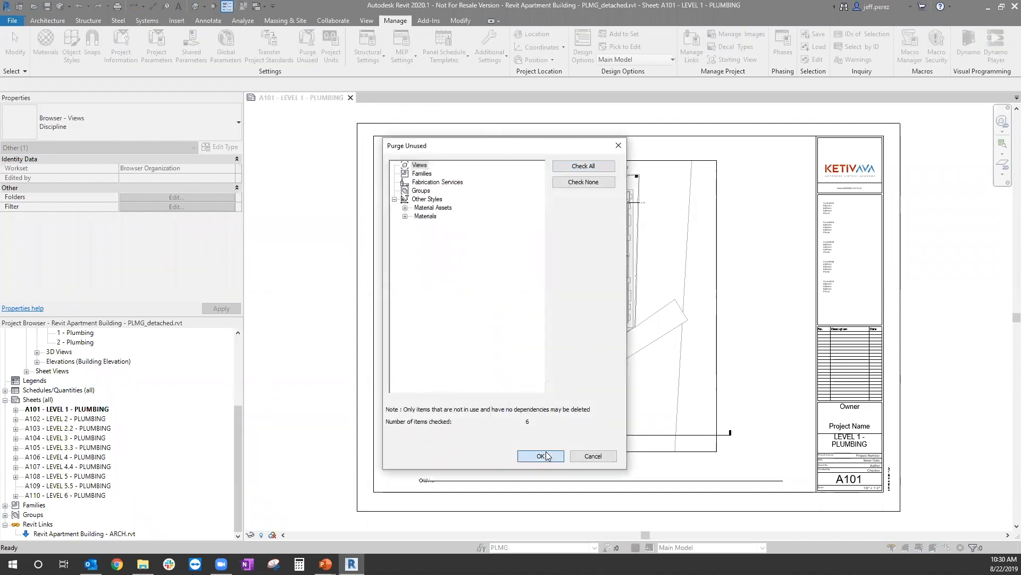
pyautogui.click(308, 47)
pyautogui.click(596, 166)
pyautogui.click(540, 456)
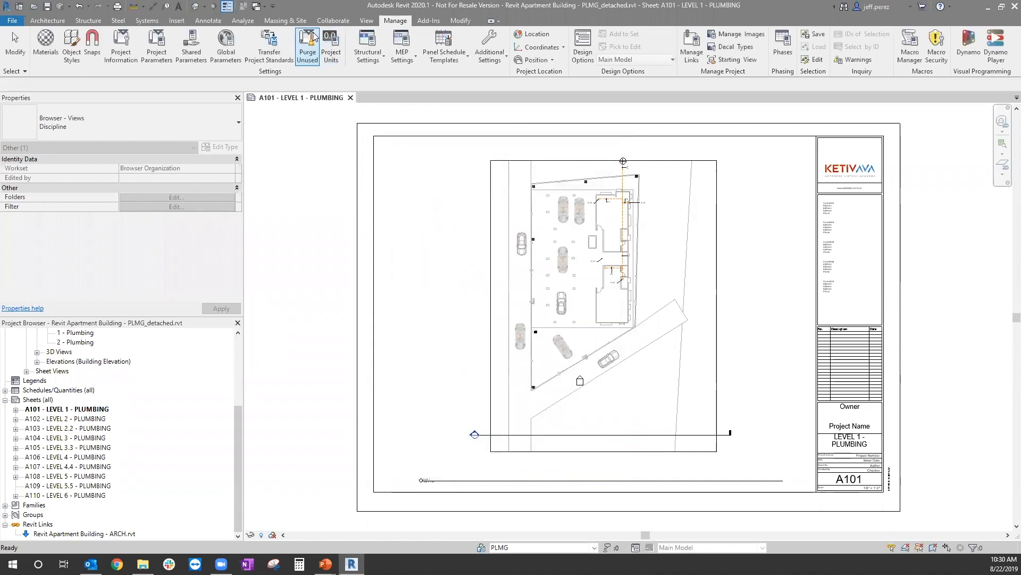
pyautogui.click(308, 49)
pyautogui.click(540, 456)
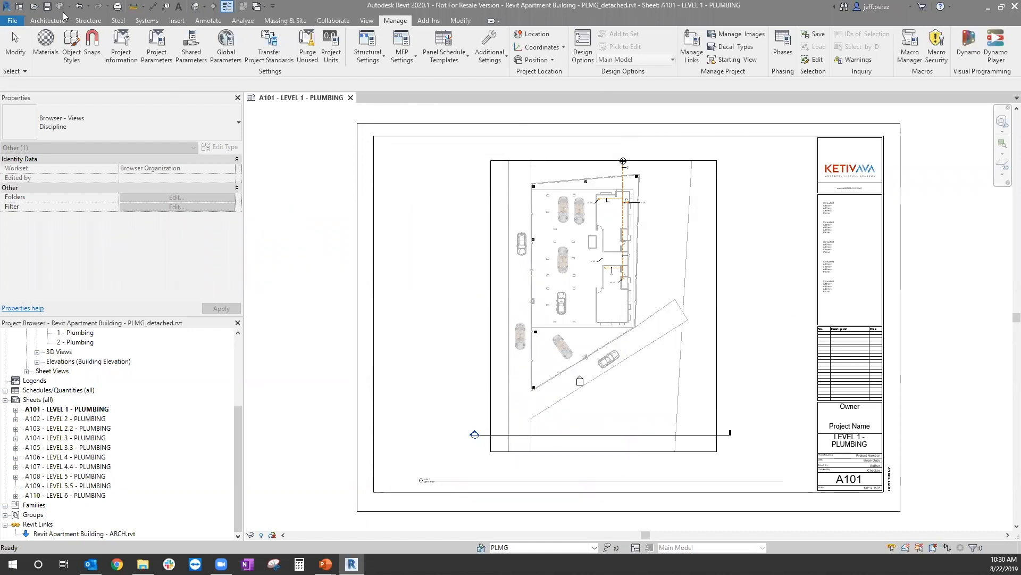
# Step: Prepare to save the model as project file Revit Apartment Building - PLMG.rvt in the KETIV - AVA folder, with maximum backups set to 1
pyautogui.click(12, 20)
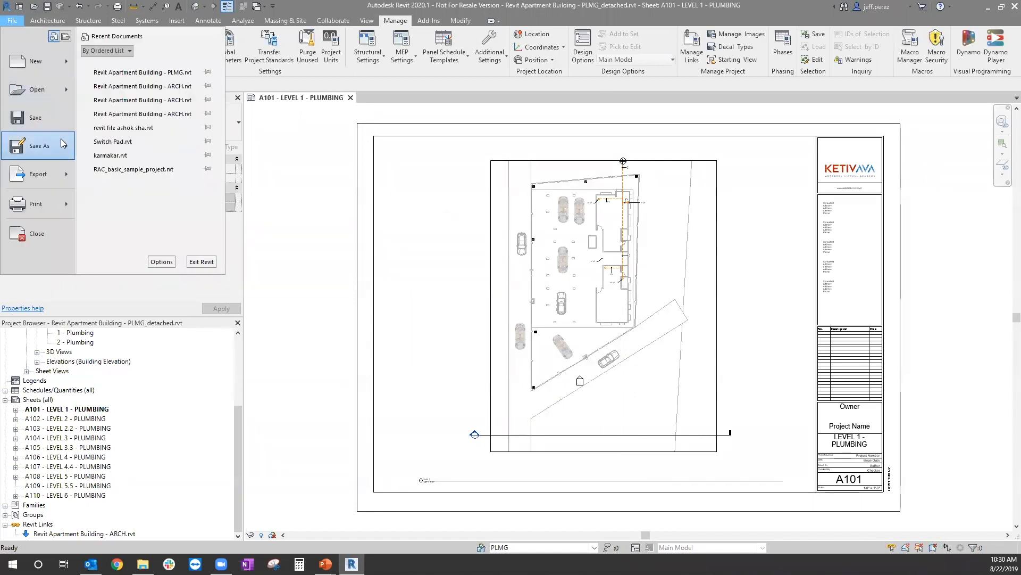
pyautogui.moveTo(63, 142)
pyautogui.click(123, 111)
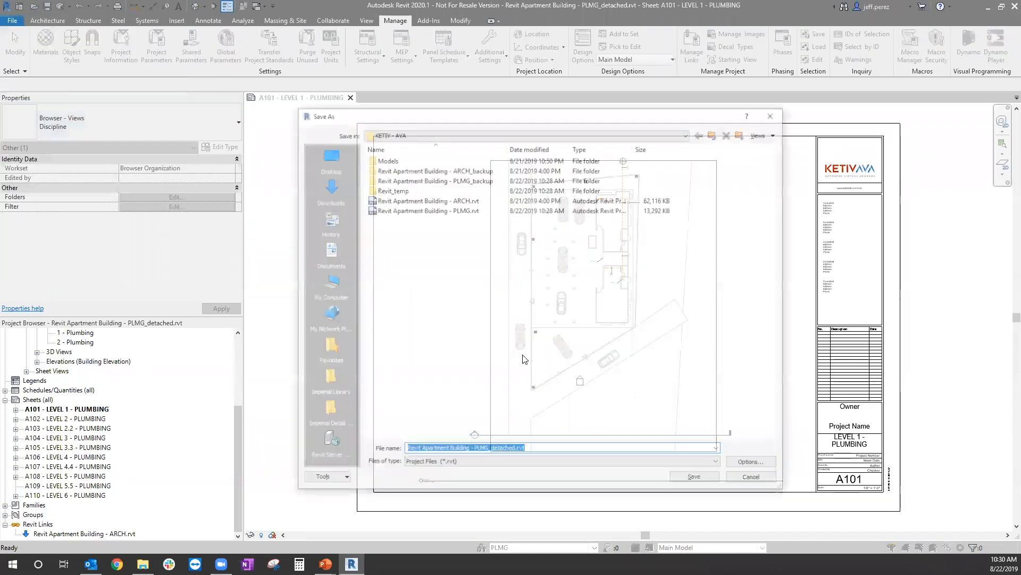
pyautogui.click(439, 210)
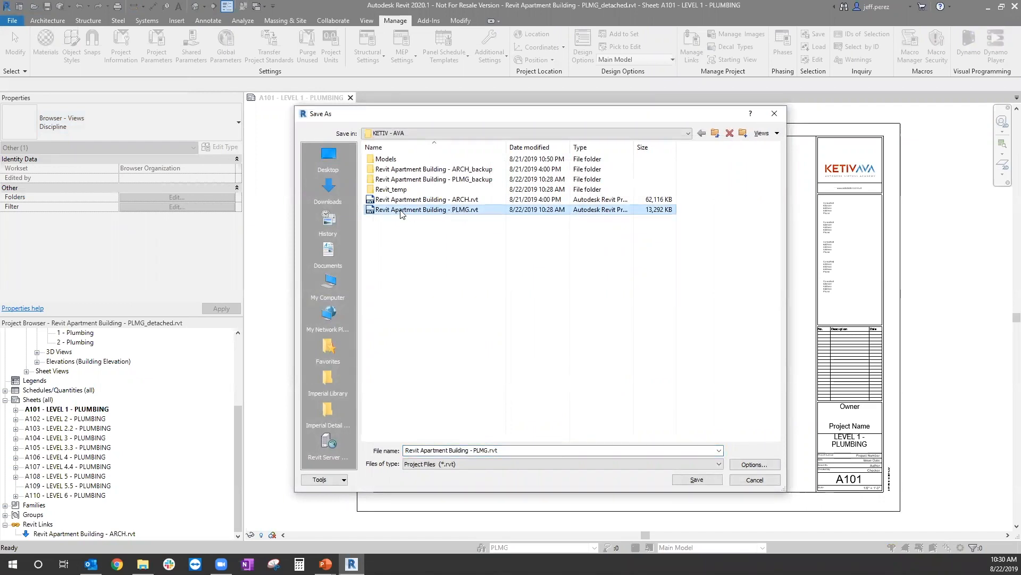
pyautogui.click(769, 466)
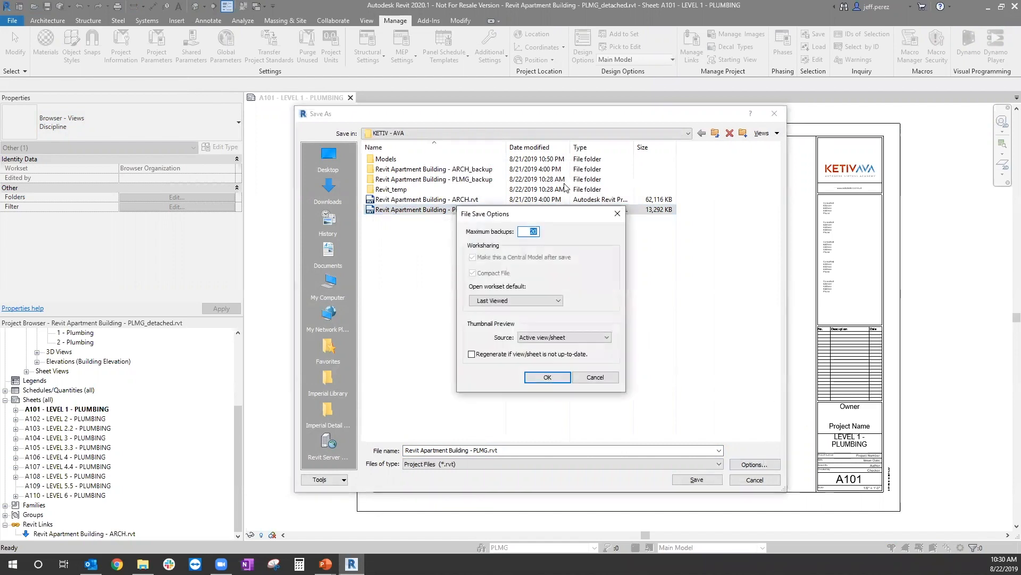
pyautogui.moveTo(563, 217); pyautogui.dragTo(560, 233)
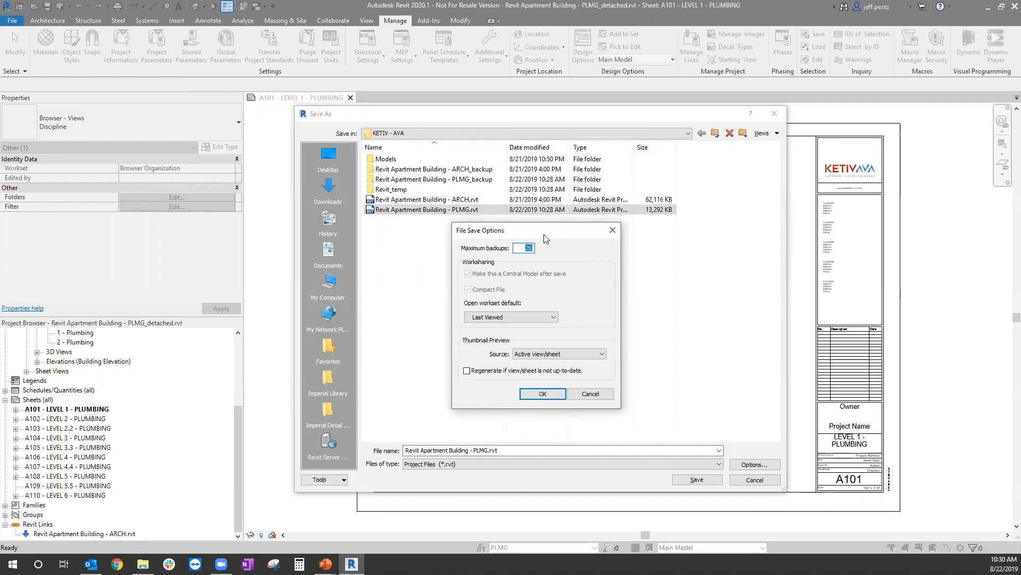
pyautogui.write('1')
pyautogui.click(556, 398)
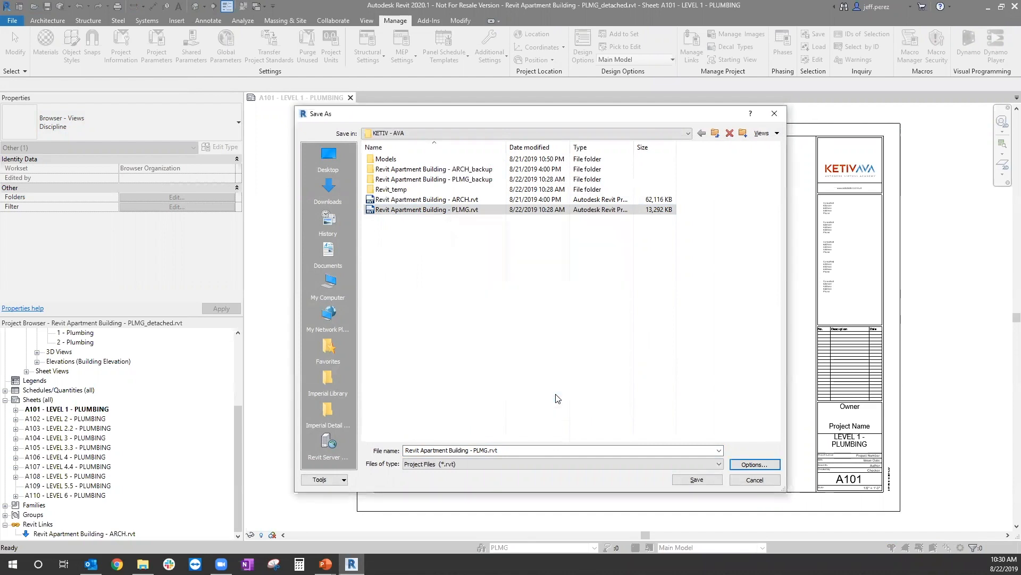
# Step: Save the model over the existing Revit Apartment Building - PLMG.rvt and synchronize it with central
pyautogui.click(766, 466)
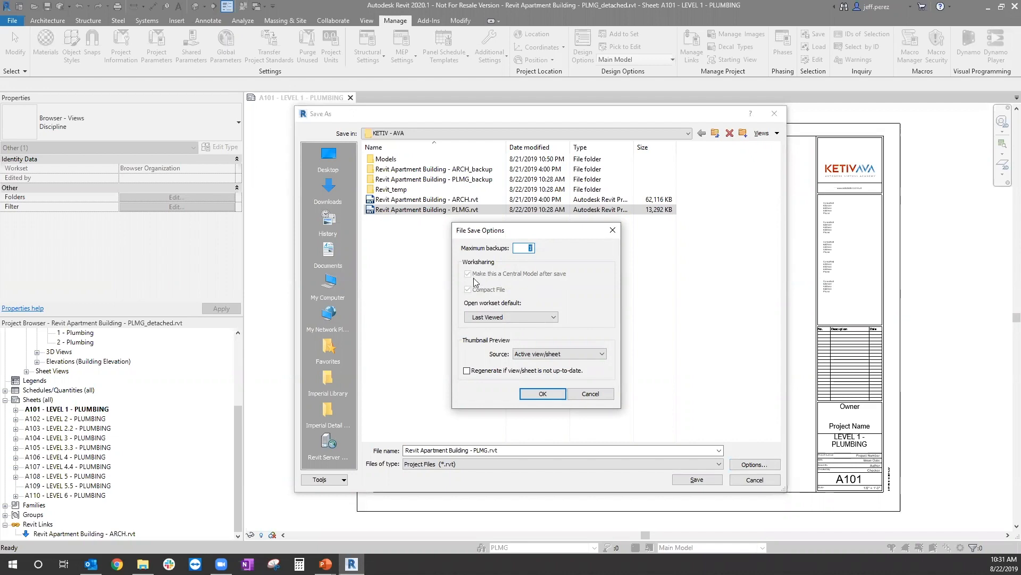
pyautogui.click(549, 397)
pyautogui.click(549, 397)
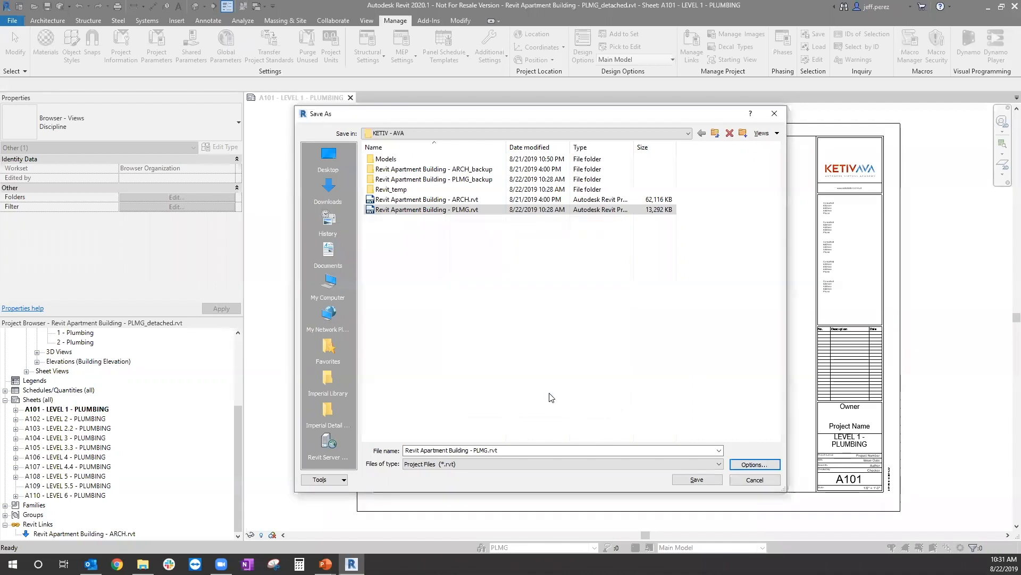
pyautogui.click(697, 480)
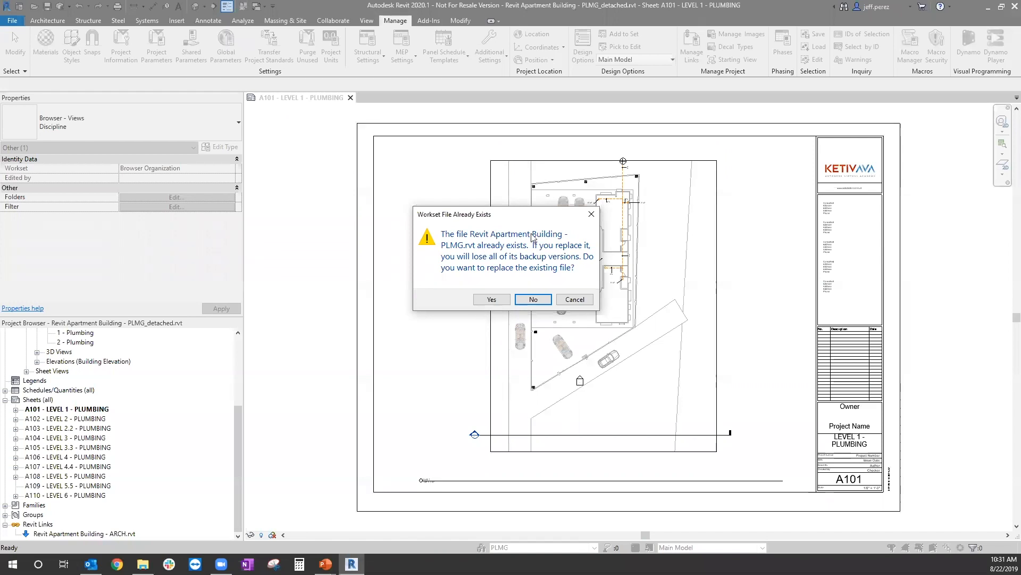
pyautogui.click(490, 300)
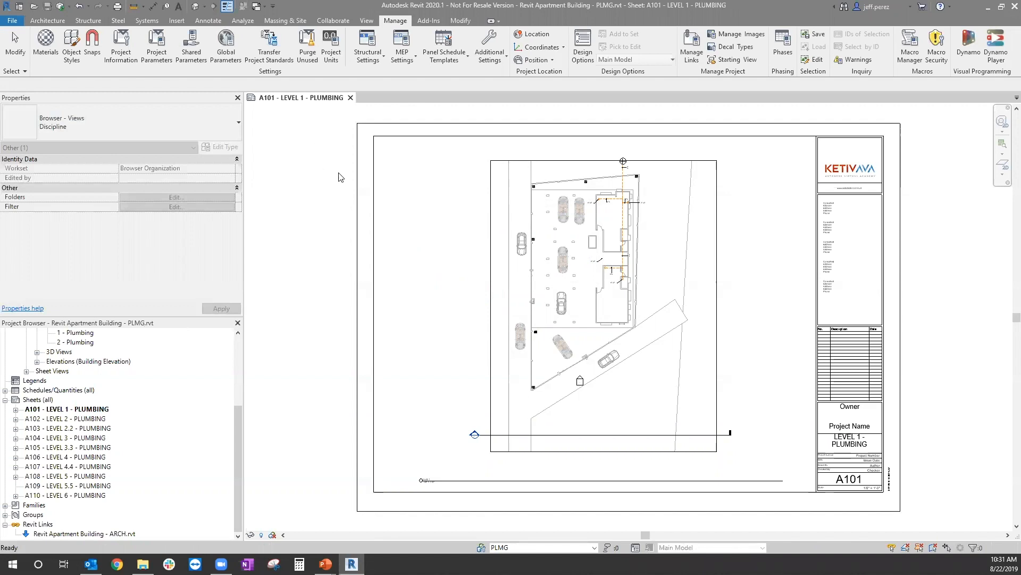
pyautogui.click(60, 8)
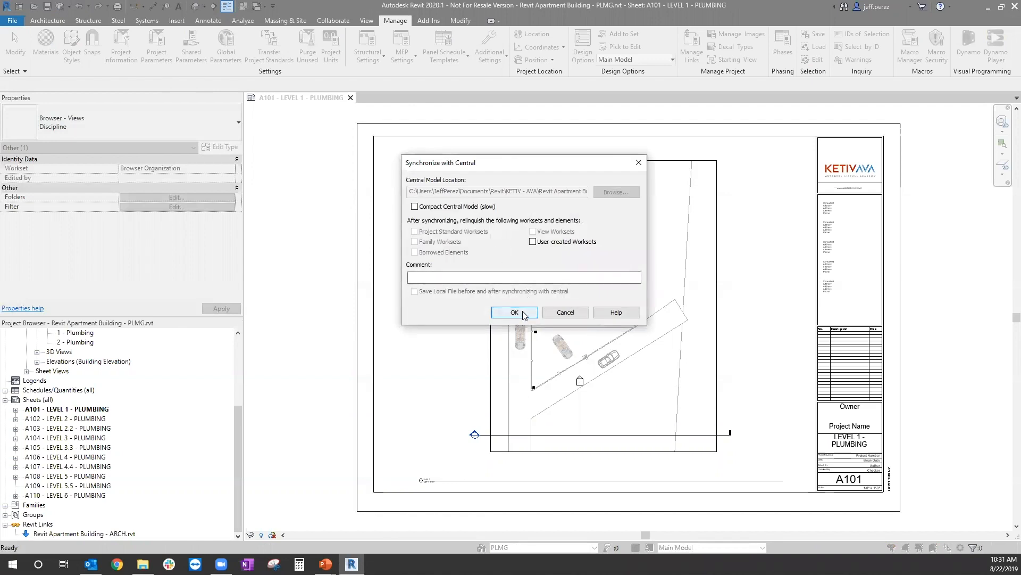
pyautogui.click(524, 313)
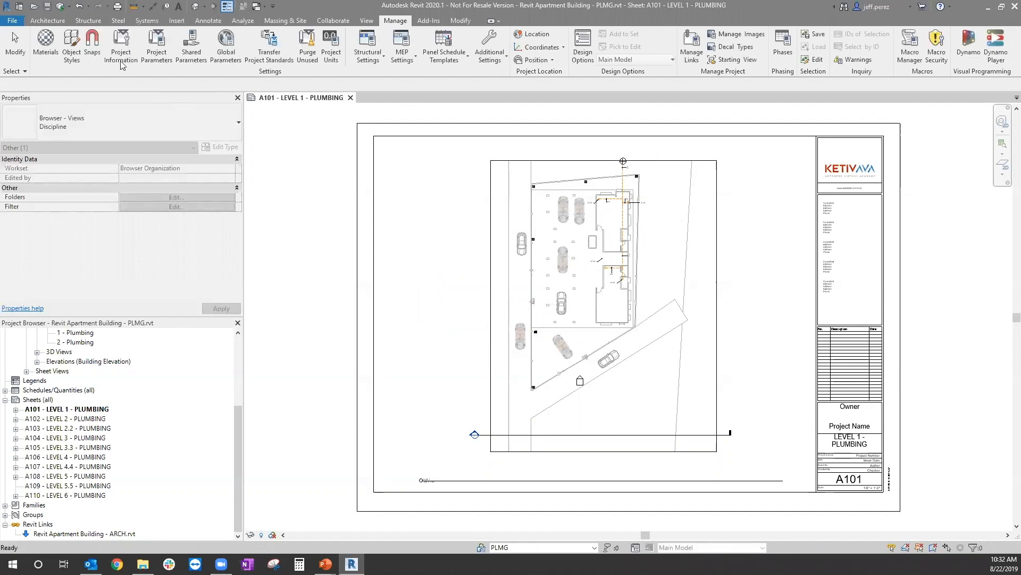
# Step: Check the file size of Revit Apartment Building - PLMG.rvt in the KETIV - AVA folder without opening any file
pyautogui.click(34, 8)
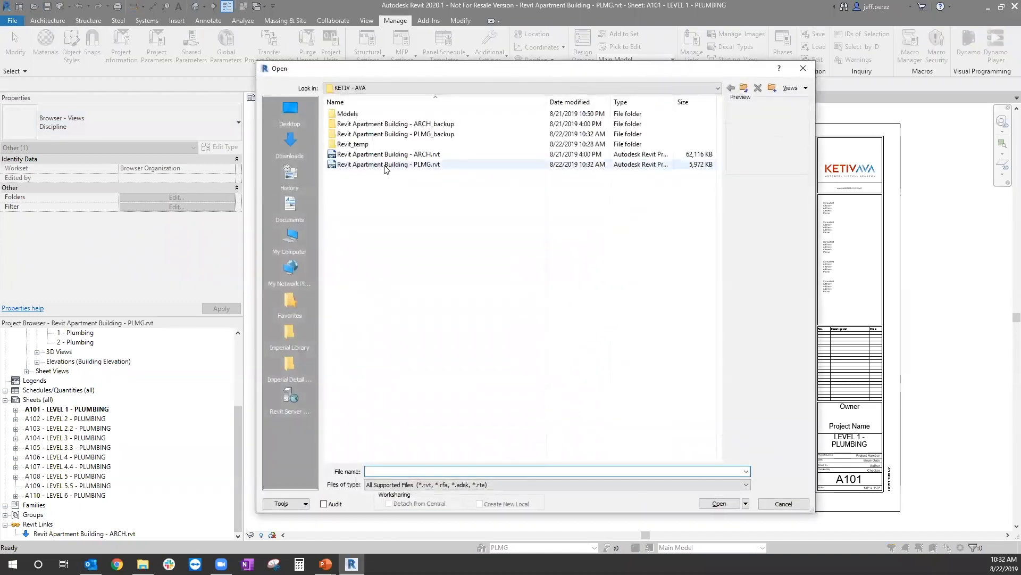
pyautogui.moveTo(627, 71); pyautogui.dragTo(633, 85)
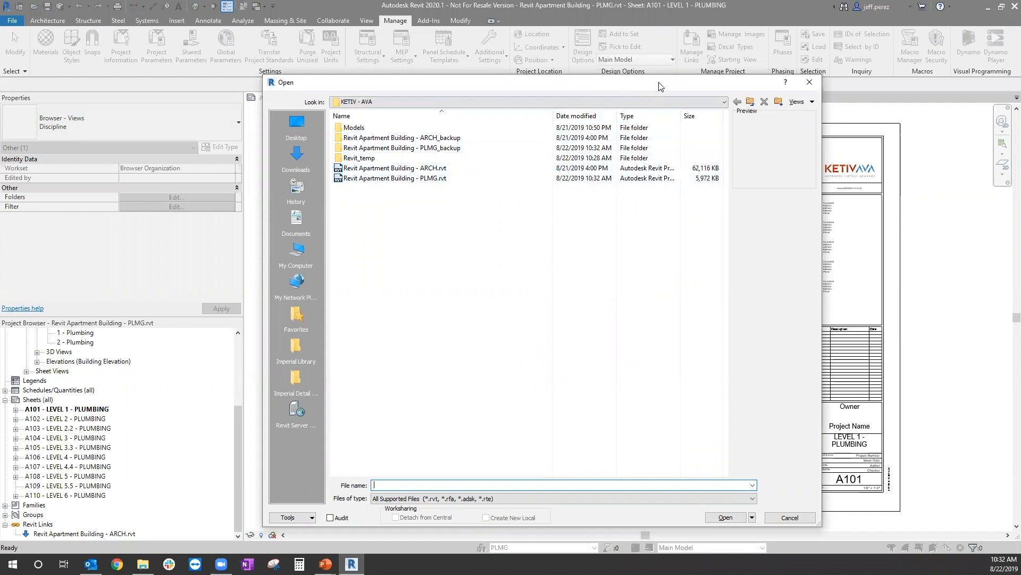
pyautogui.moveTo(659, 86); pyautogui.dragTo(663, 80)
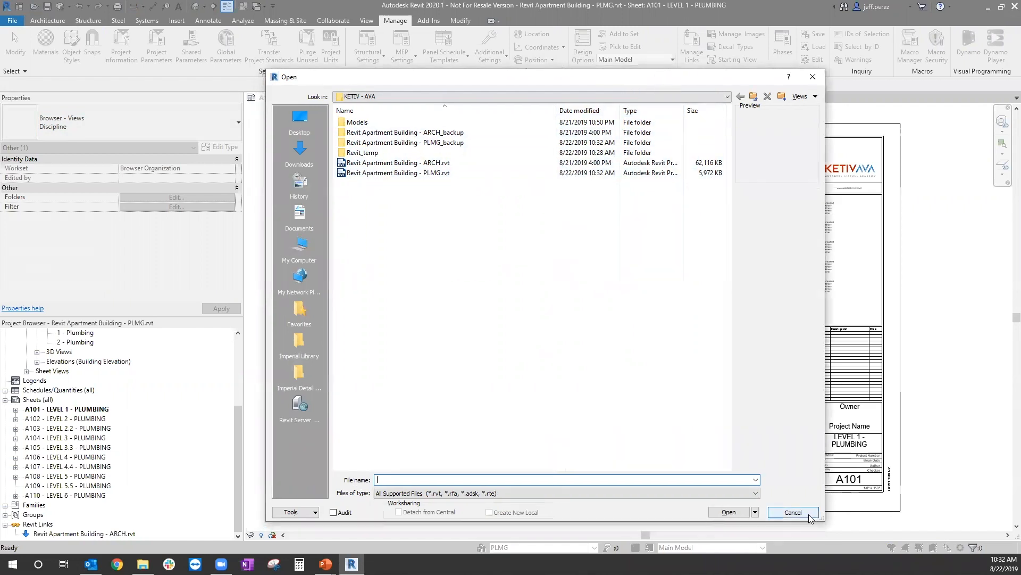
pyautogui.click(793, 512)
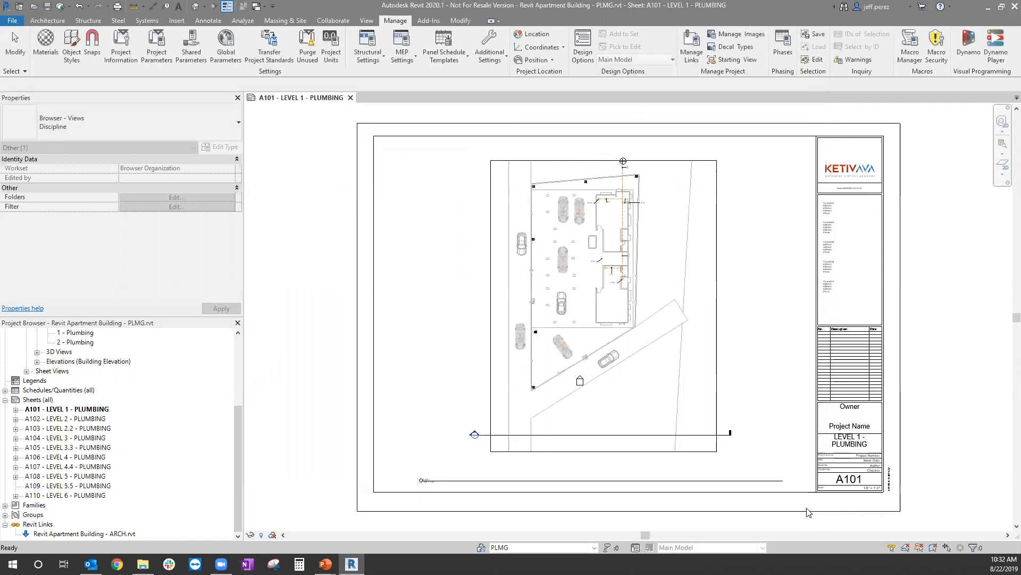
# Step: Review the Synchronize with Central options for compacting and relinquishing worksets, without synchronizing
pyautogui.click(59, 7)
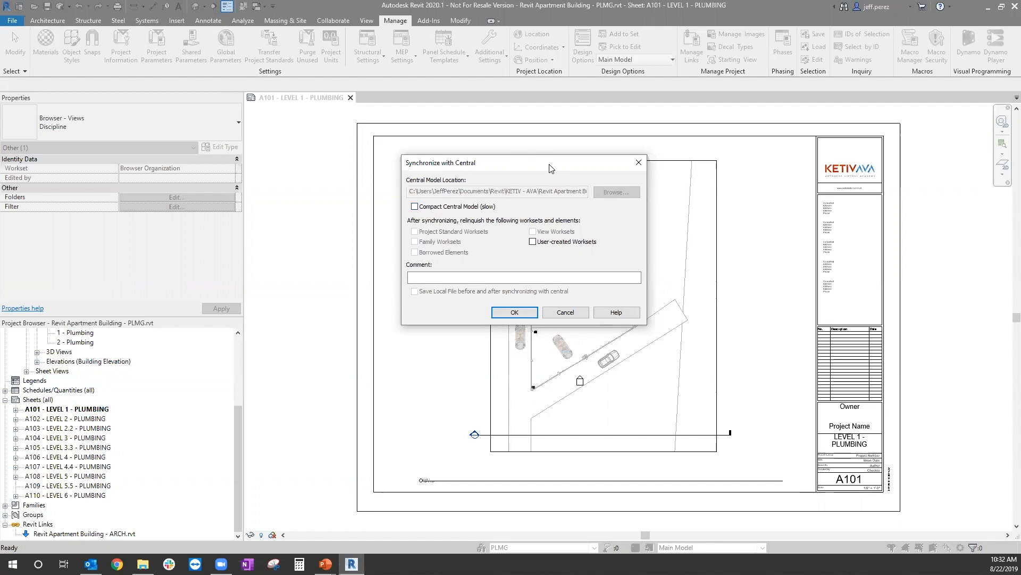
pyautogui.moveTo(546, 164); pyautogui.dragTo(582, 176)
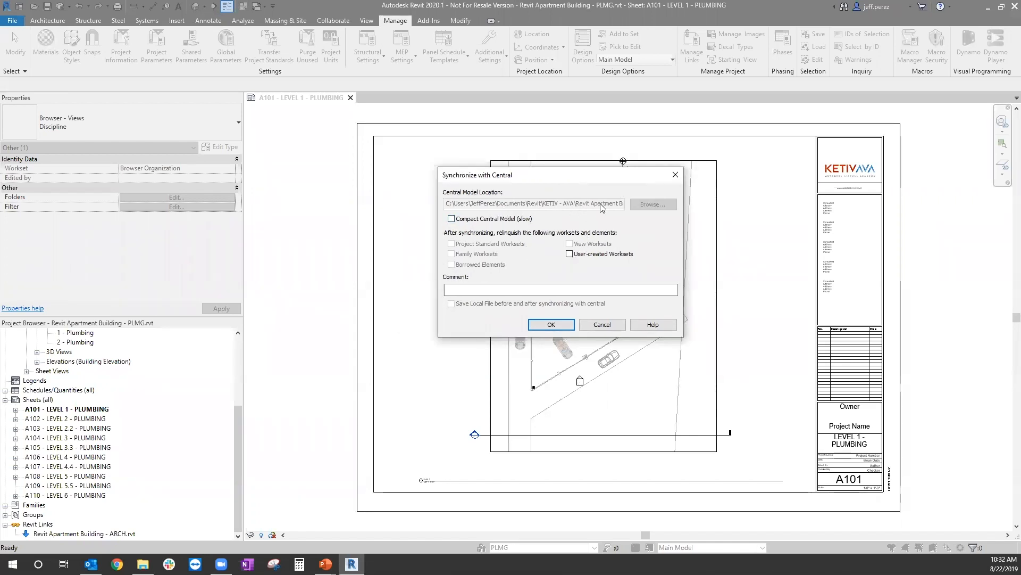
pyautogui.click(618, 325)
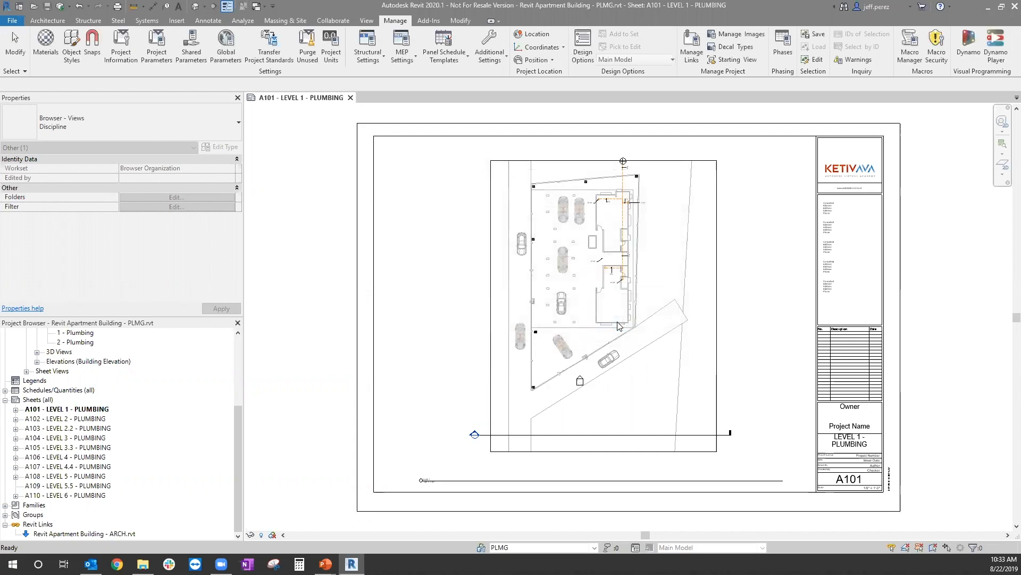
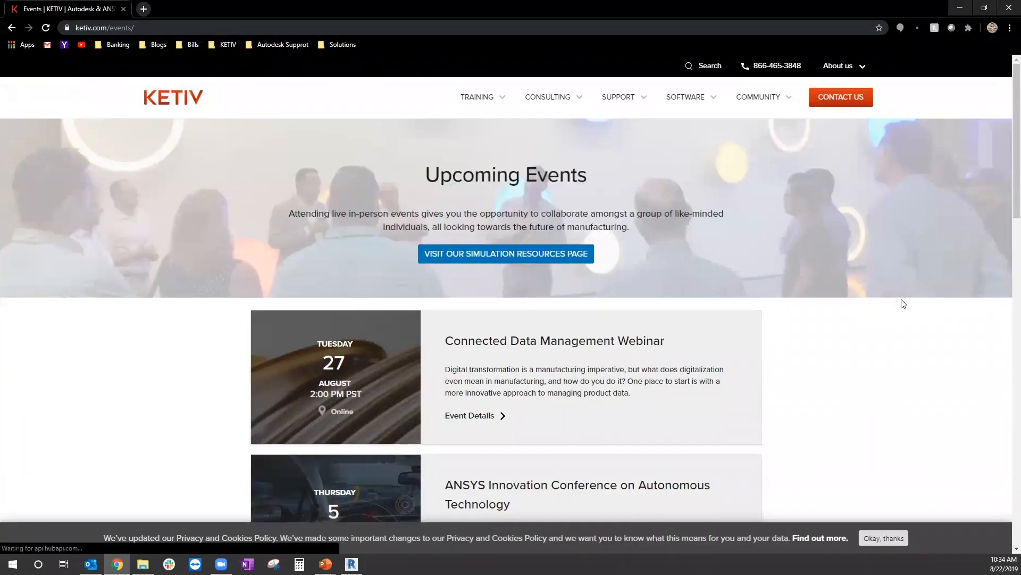
# Step: Review the upcoming events listed on the KETIV events page, from the Connected Data Management Webinar to Inventor Insider
pyautogui.scroll(-1, 903, 303)
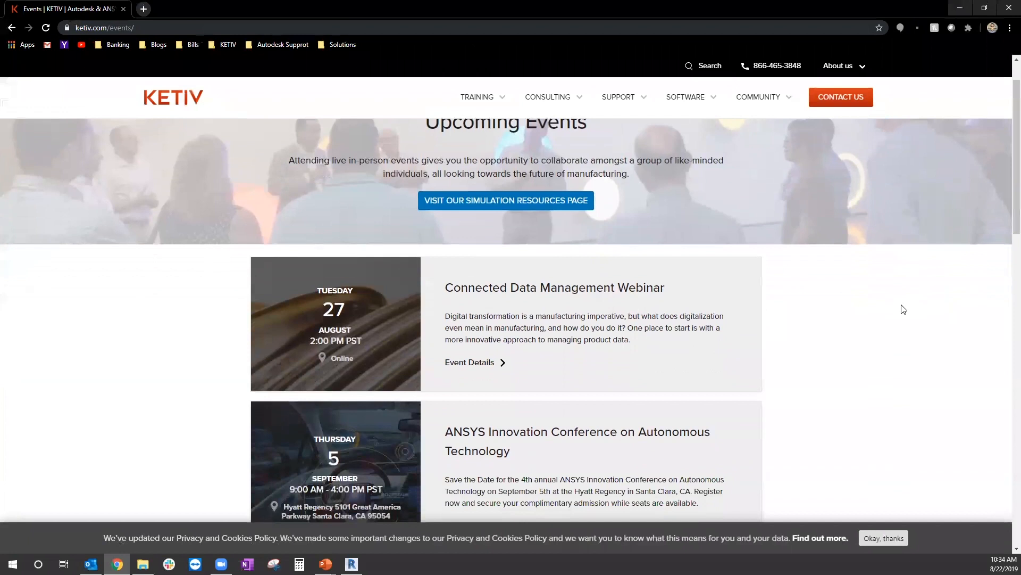
pyautogui.scroll(-6, 903, 309)
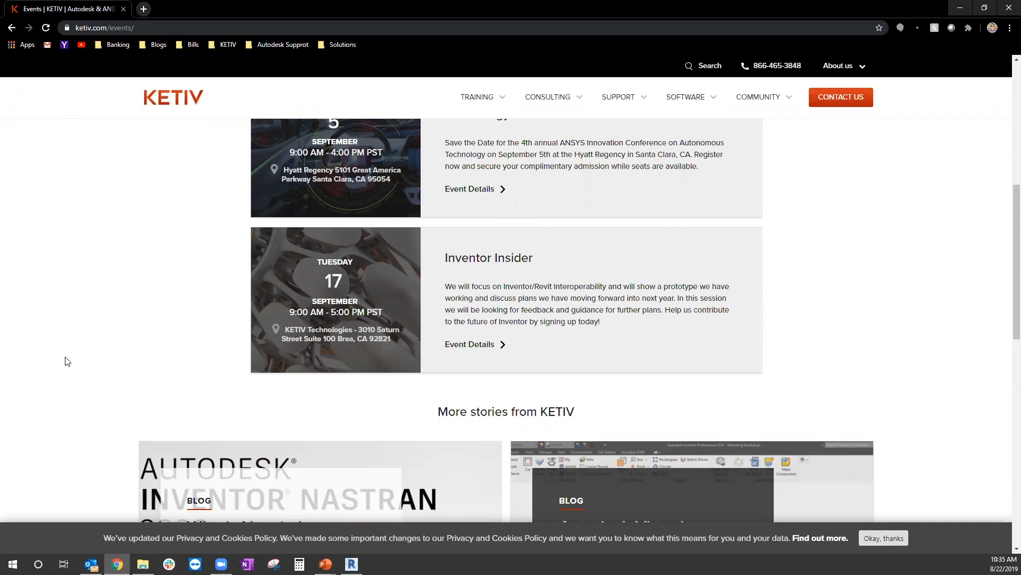
pyautogui.scroll(1, 387, 342)
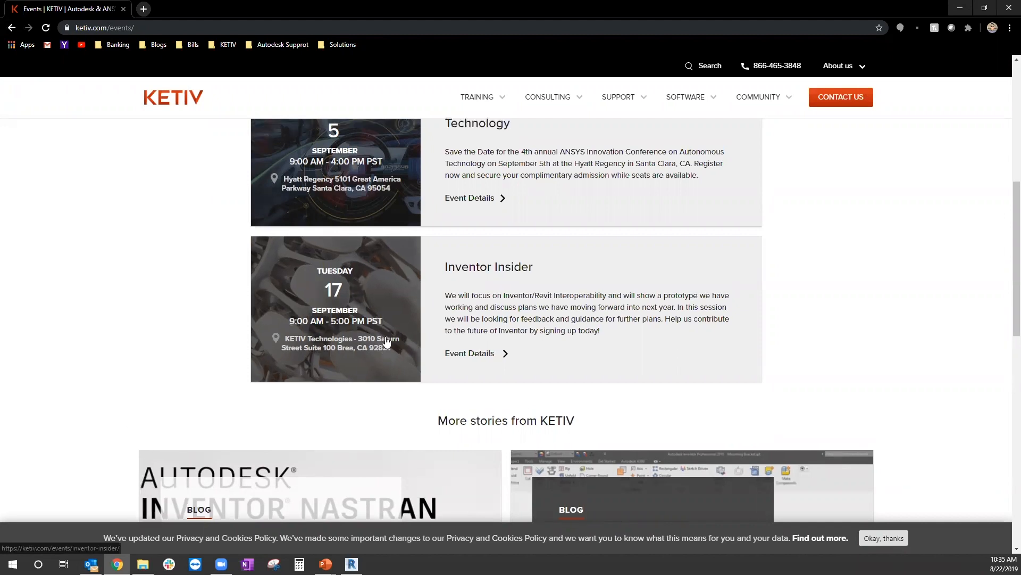
pyautogui.scroll(4, 387, 342)
# Step: Go to ketiv.com/ava and examine the next session's details on the Autodesk Virtual Academy page
pyautogui.click(155, 25)
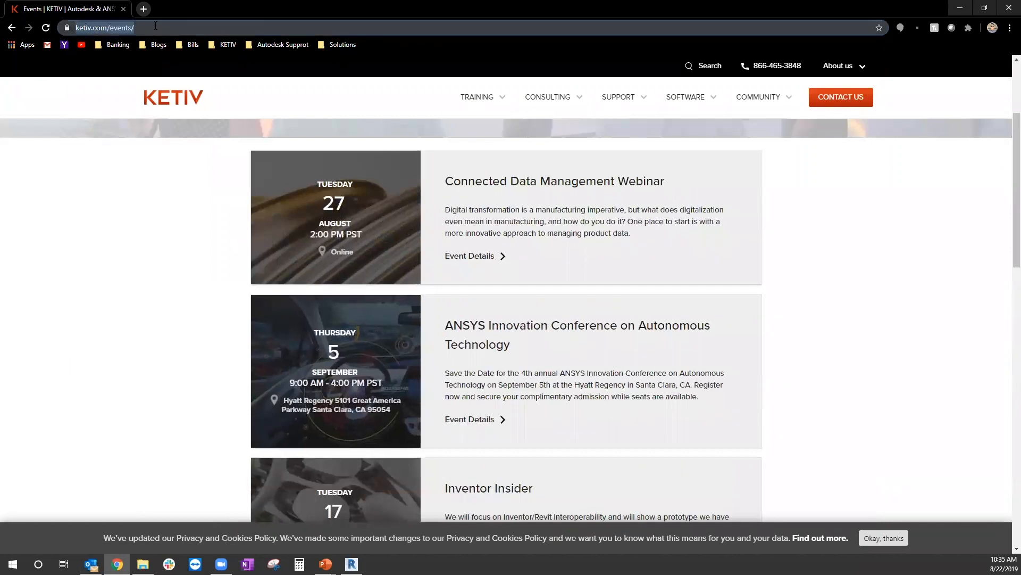
pyautogui.click(166, 24)
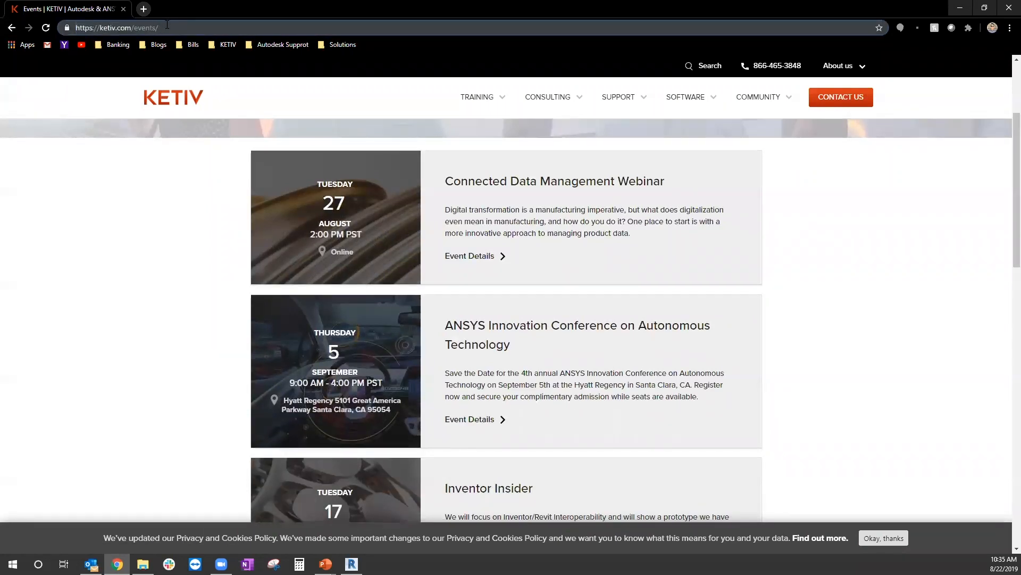
pyautogui.press('BackSpace')
pyautogui.press('BackSpace')
pyautogui.press('BackSpace')
pyautogui.press('BackSpace')
pyautogui.press('BackSpace')
pyautogui.press('BackSpace')
pyautogui.press('BackSpace')
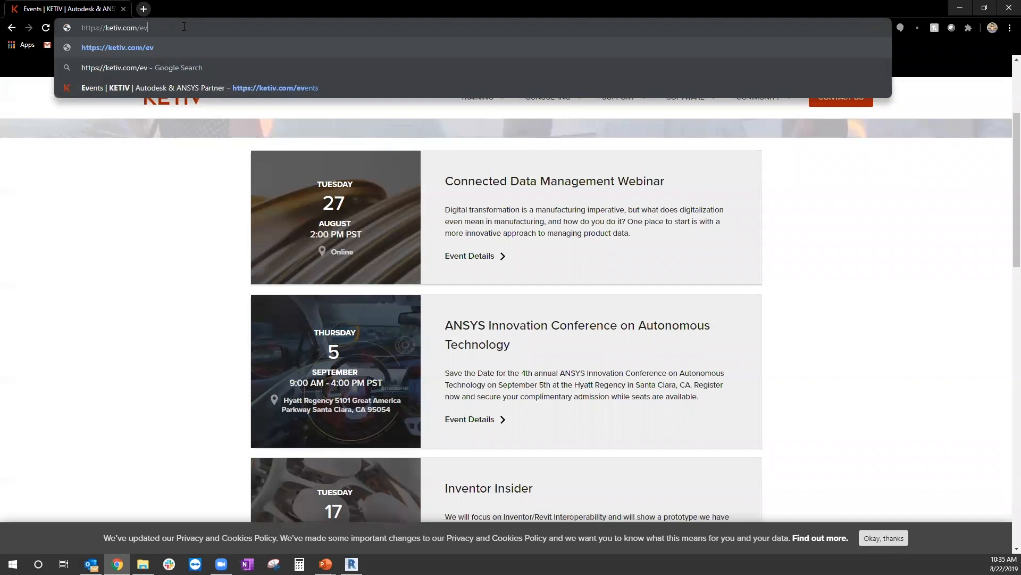
pyautogui.write('ava')
pyautogui.press('Return')
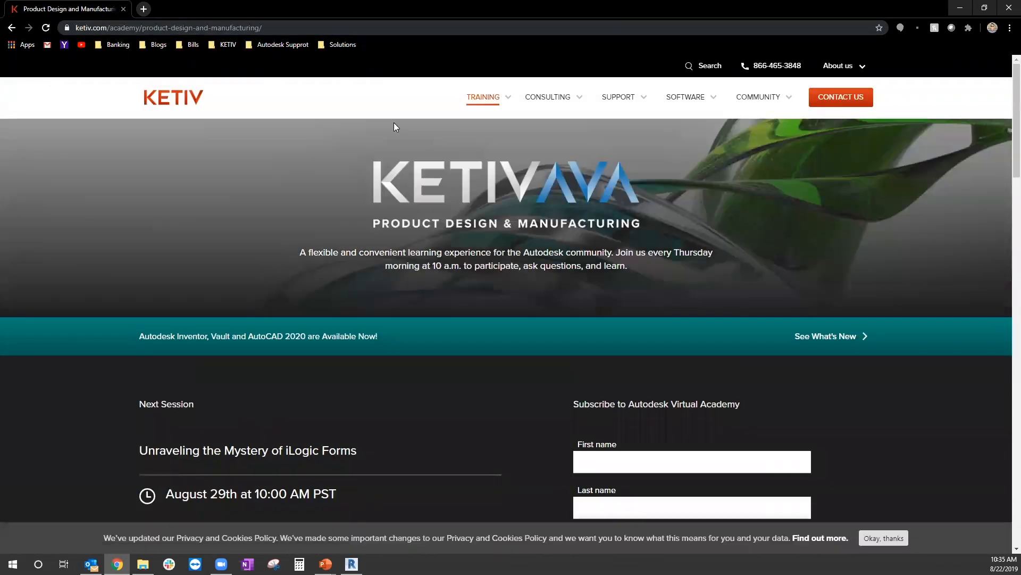
pyautogui.scroll(-4, 429, 170)
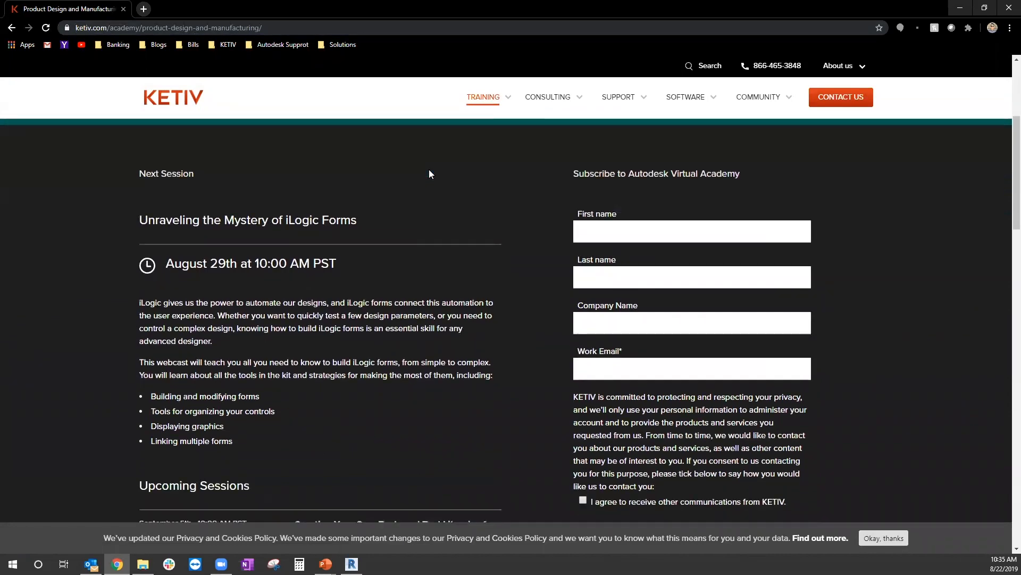